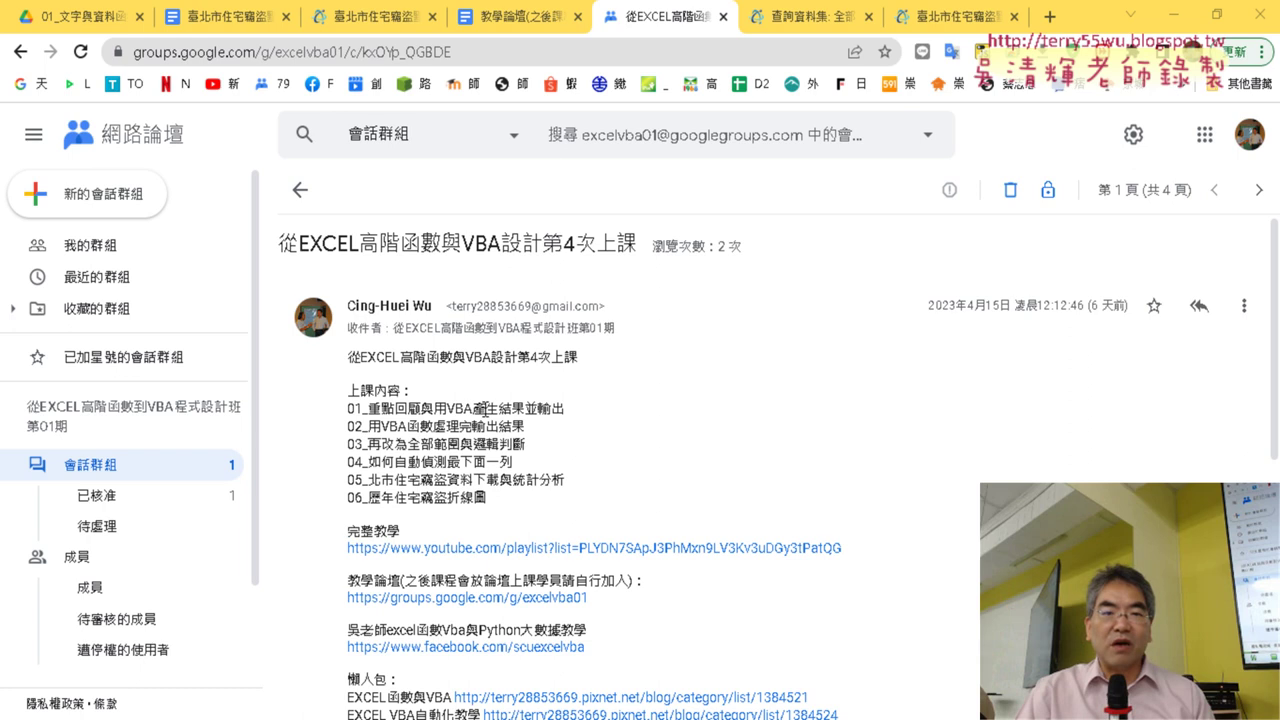
Step: Mark the 'VBA產生結果並輸出' and 'VBA函數' wording in lessons 01–02, then browse the Drive lesson folder
left_click_drag(445, 408, 562, 411)
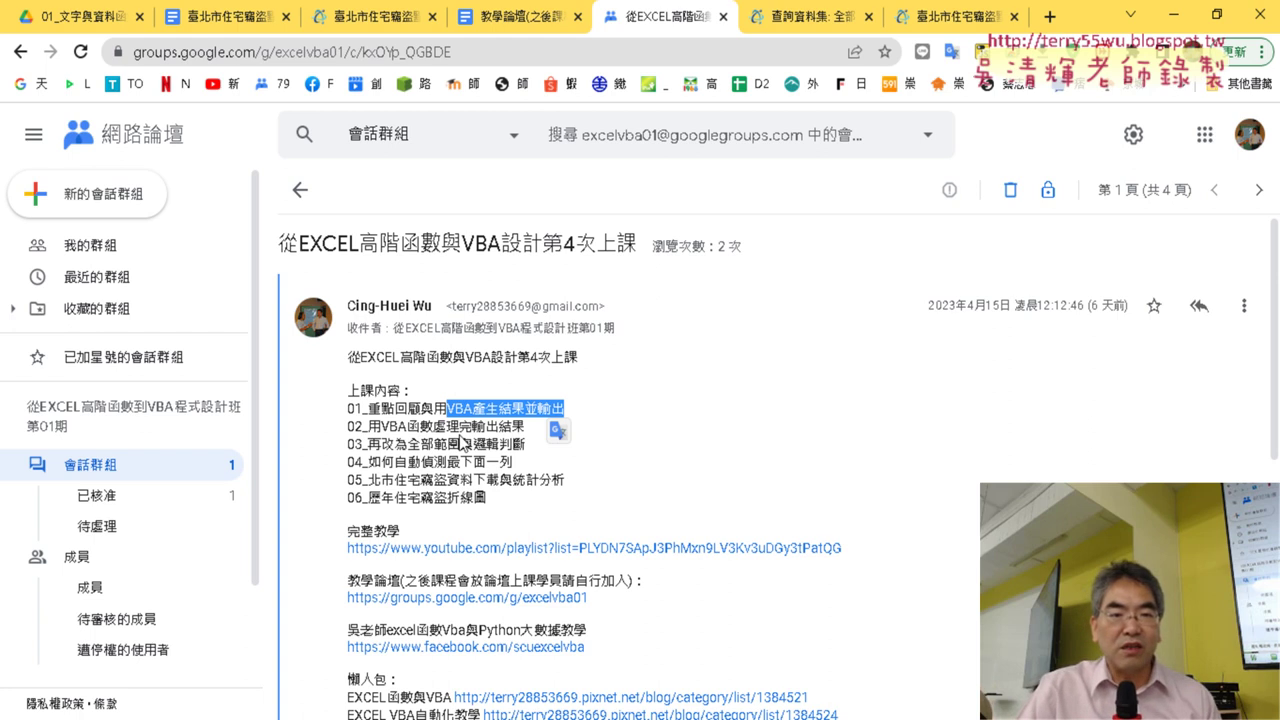
left_click_drag(381, 427, 434, 429)
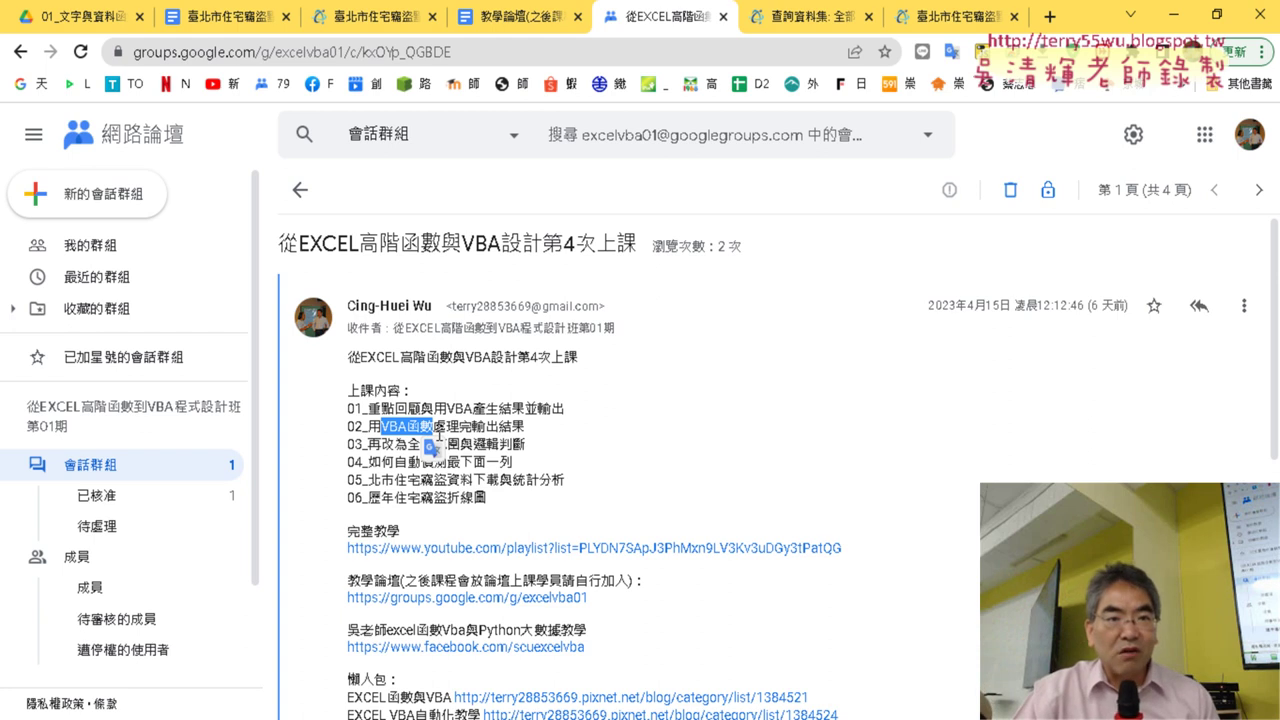
left_click(78, 24)
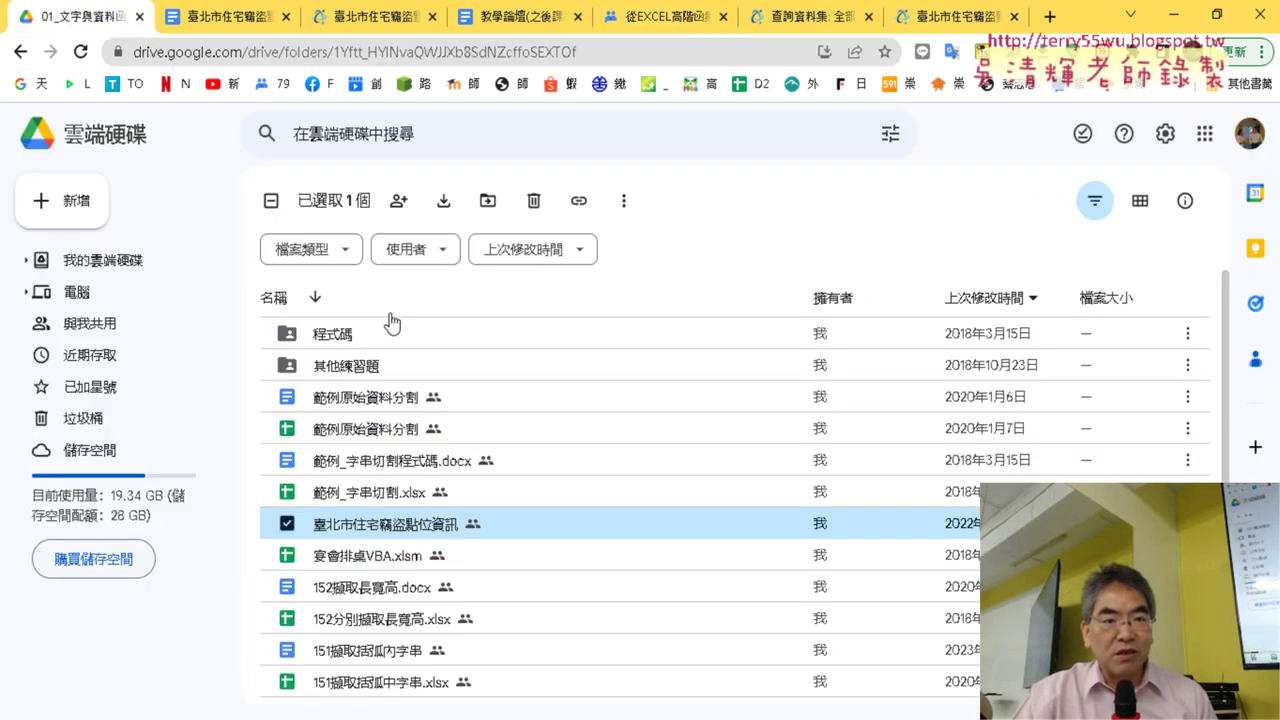
scroll(474, 484, "down", 1)
scroll(474, 484, "down", 1)
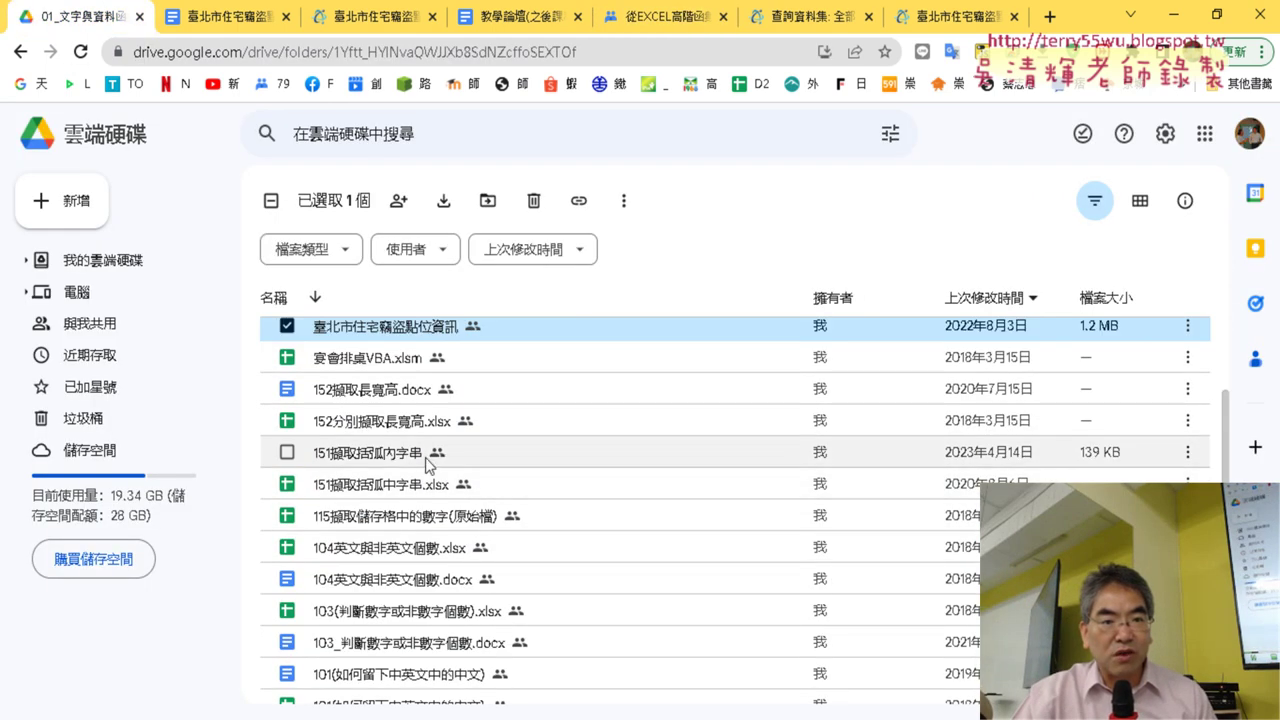
Step: Open the 151擷取括弧內字串 Google Doc and bring its VBA macro code into view
double_click(398, 452)
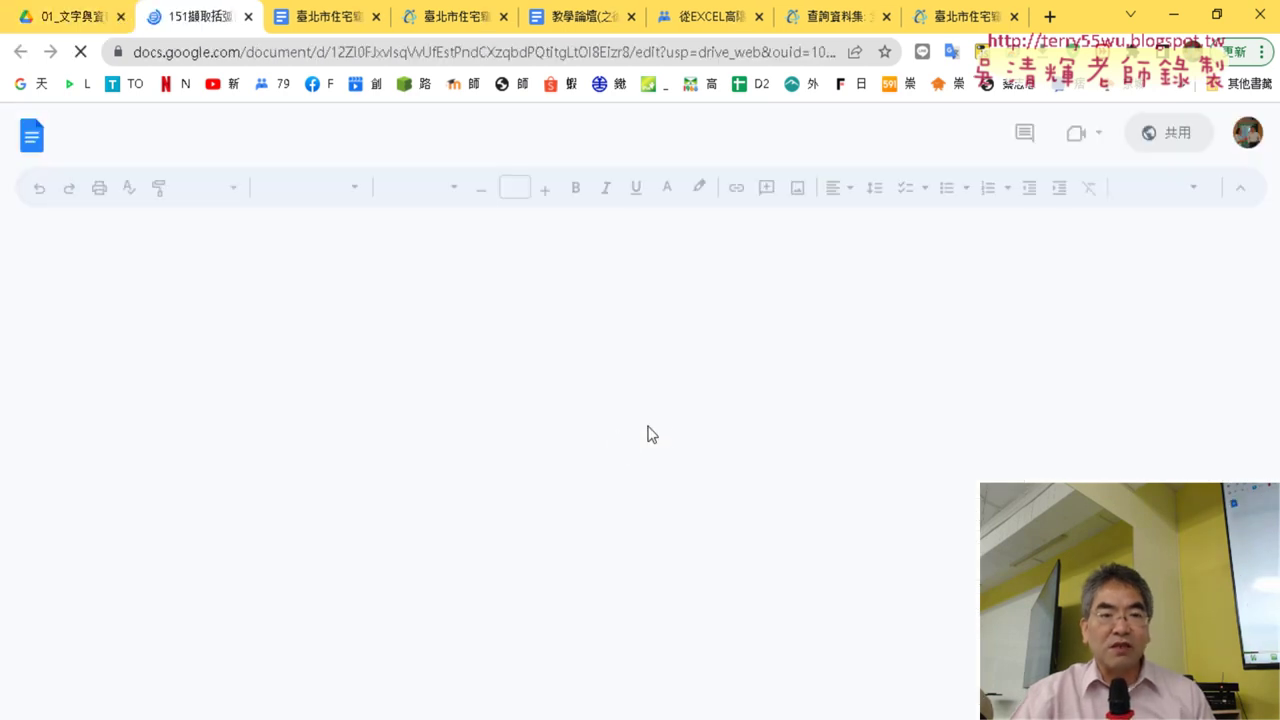
scroll(740, 420, "down", 3)
scroll(830, 405, "down", 5)
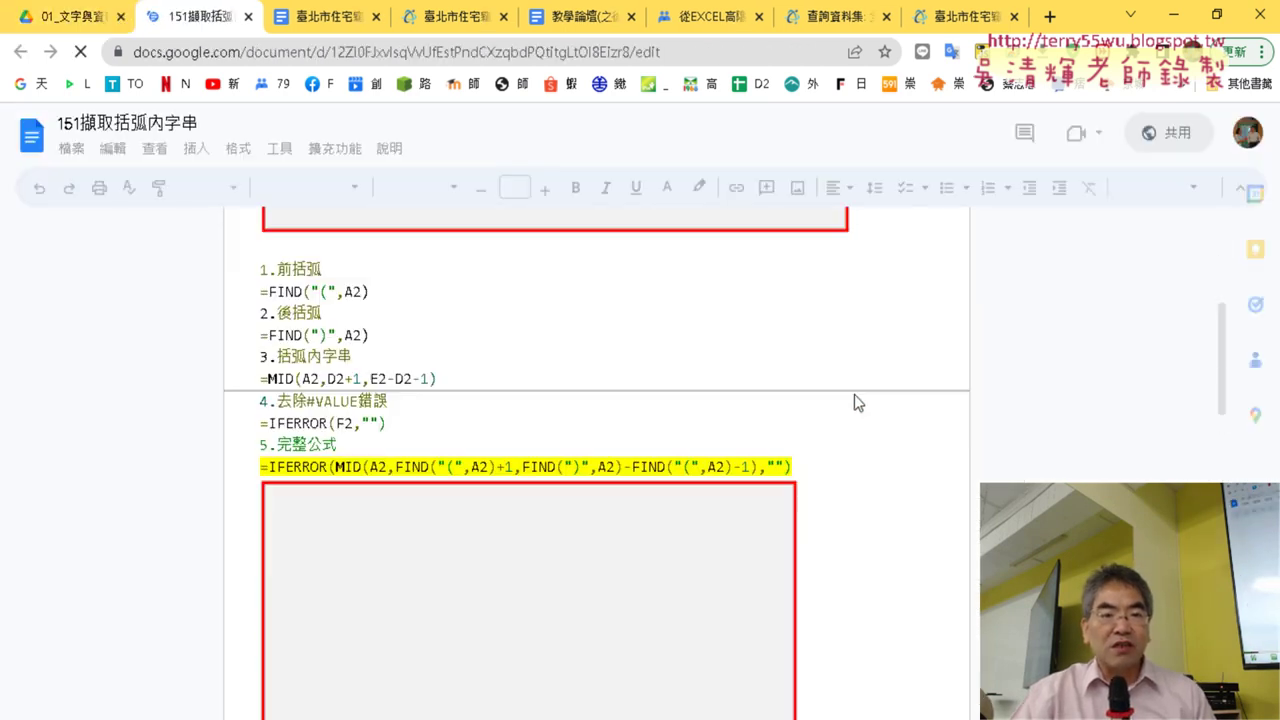
scroll(865, 402, "down", 5)
scroll(876, 403, "down", 3)
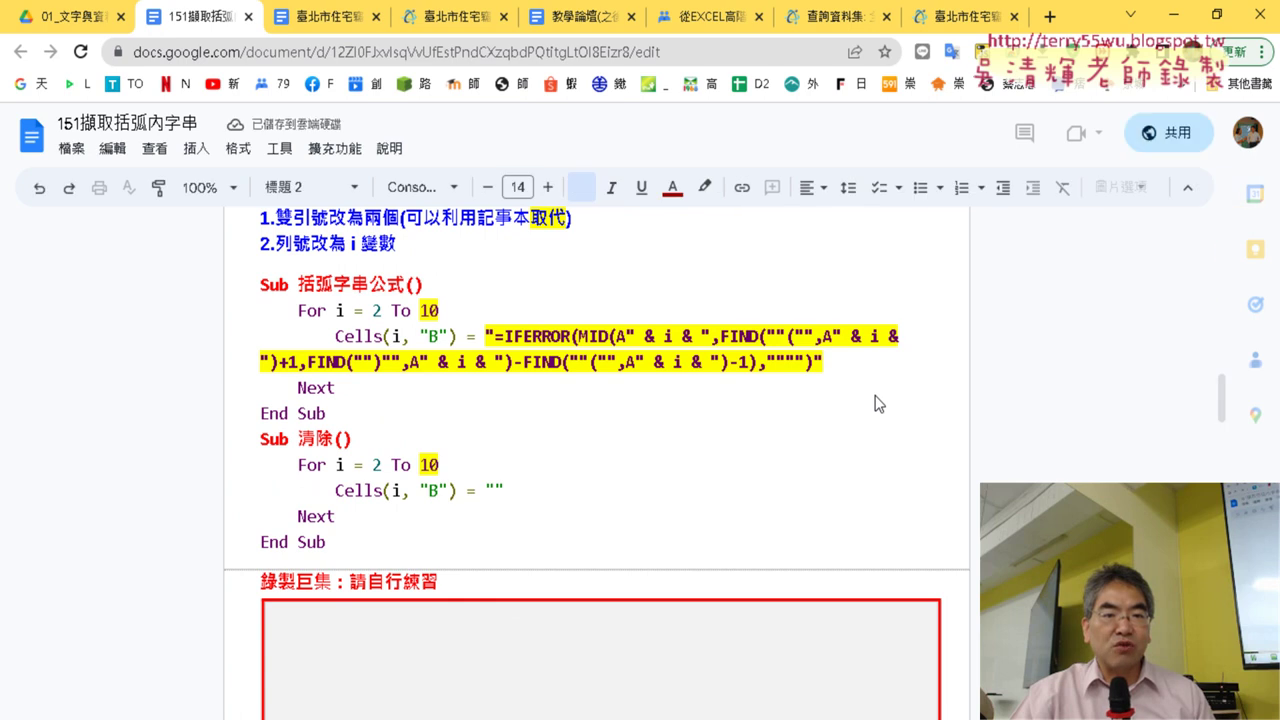
scroll(876, 403, "down", 5)
scroll(876, 403, "down", 5)
scroll(876, 403, "down", 5)
scroll(876, 403, "down", 1)
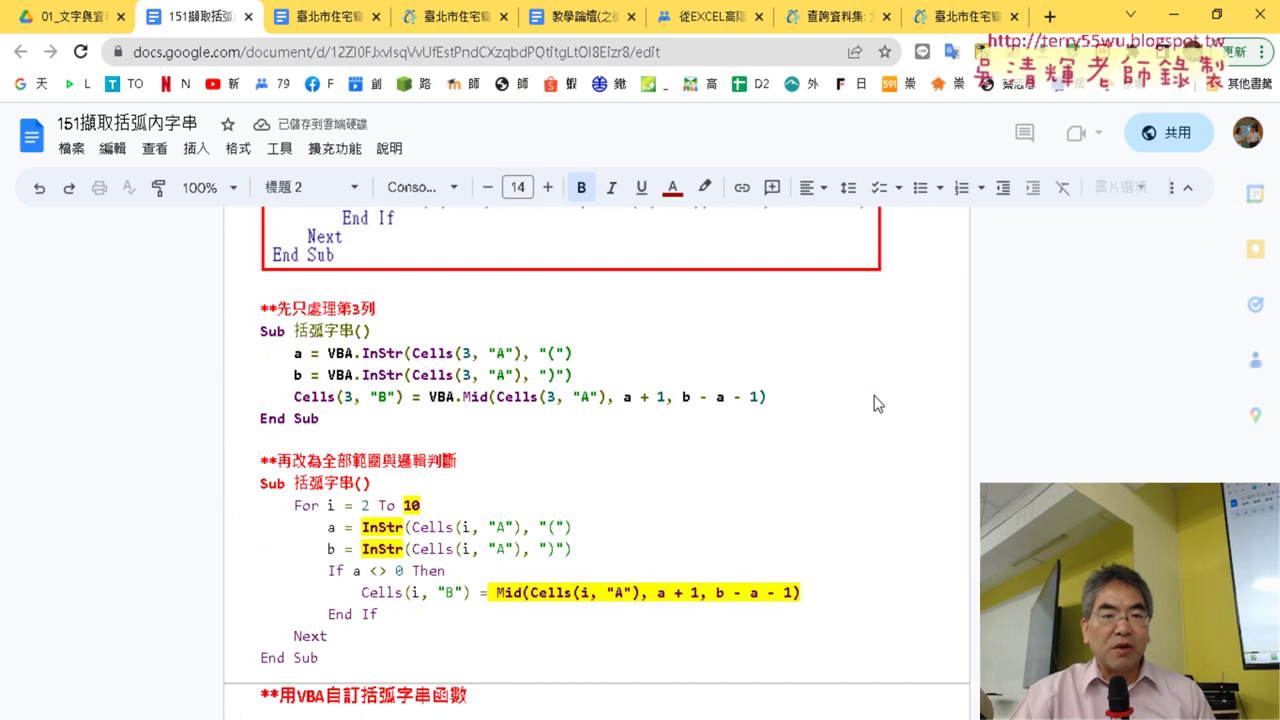
scroll(874, 395, "down", 1)
scroll(730, 374, "up", 1)
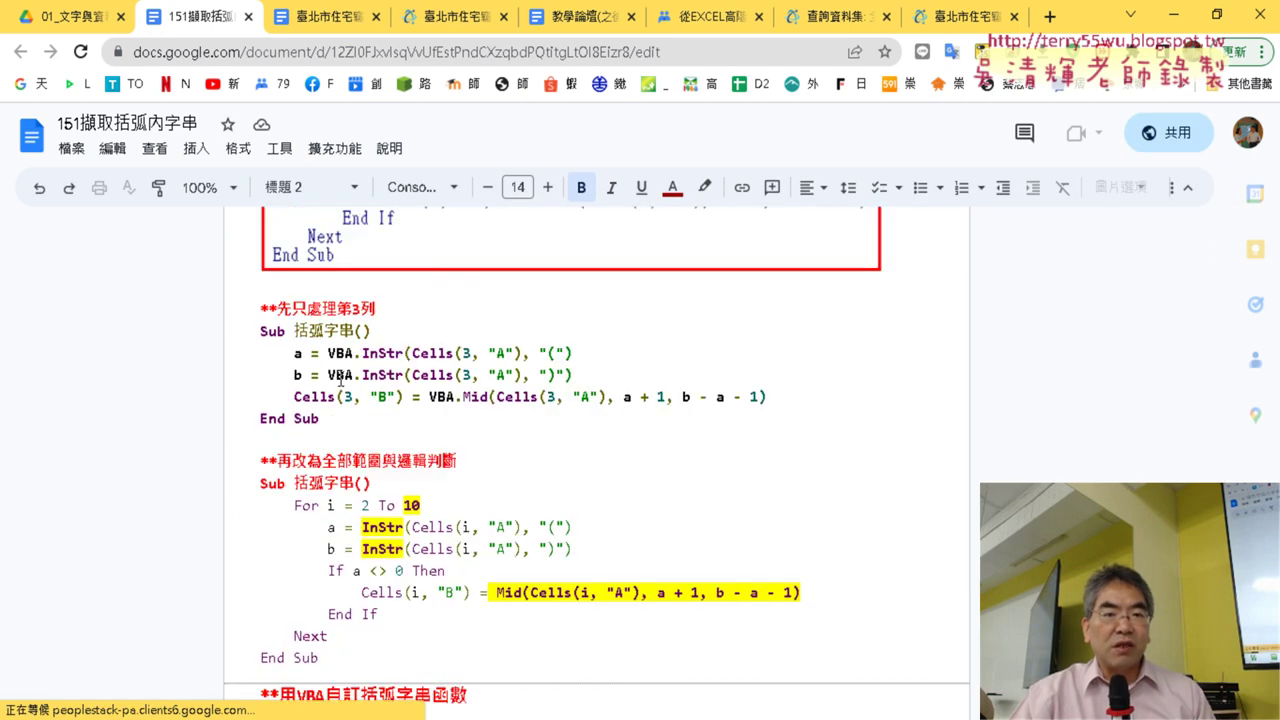
triple_click(256, 335)
left_click(572, 375)
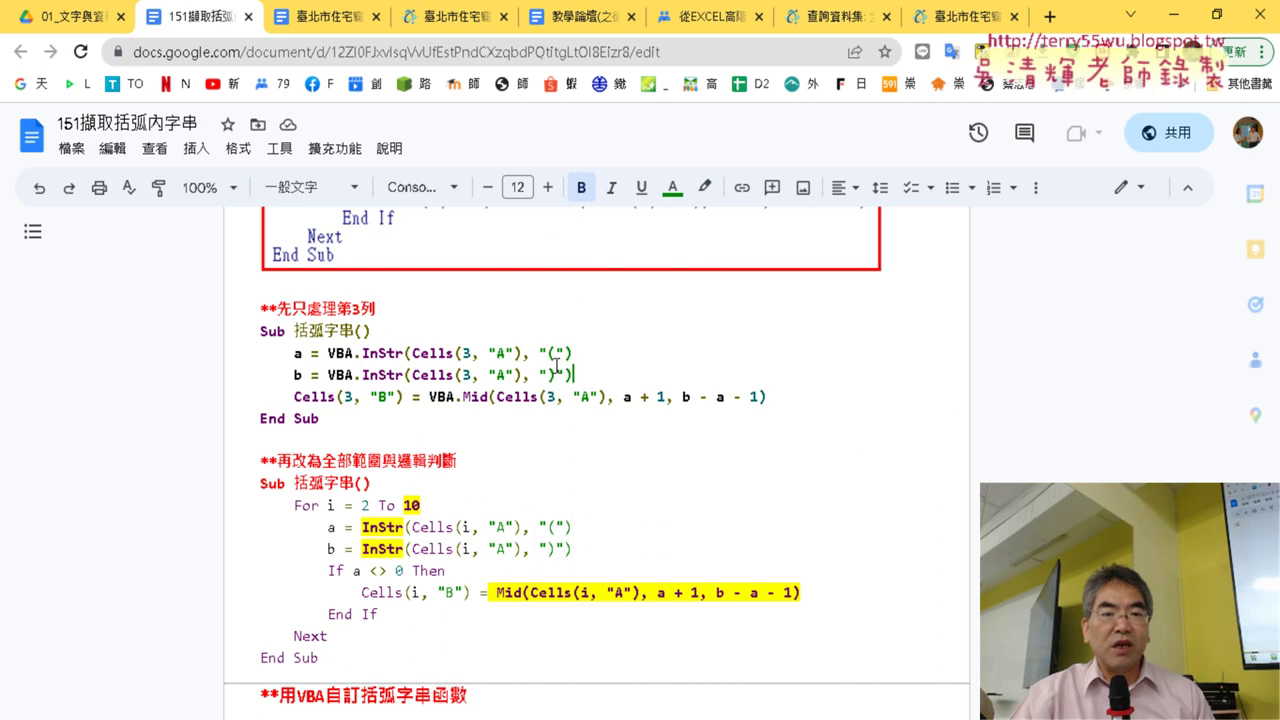
left_click_drag(519, 353, 412, 353)
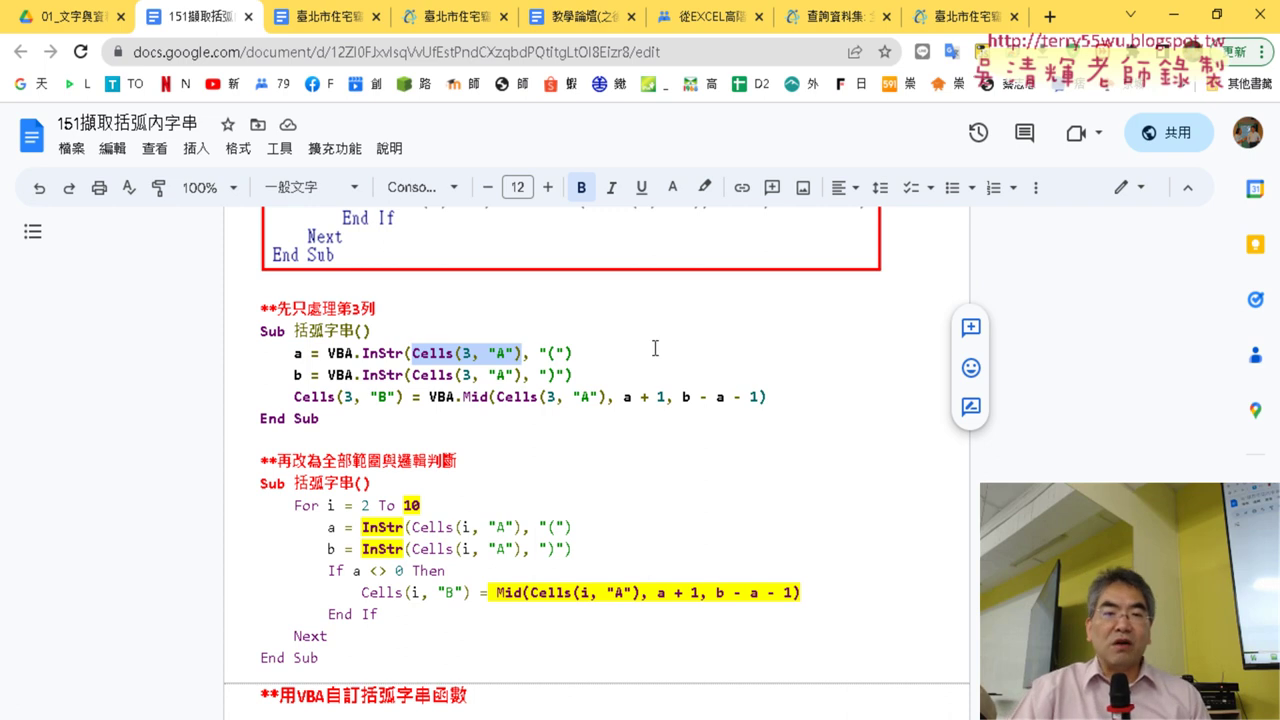
mouse_move(294, 354)
left_mouse_down()
mouse_move(321, 358)
mouse_move(322, 378)
mouse_move(321, 356)
left_mouse_up()
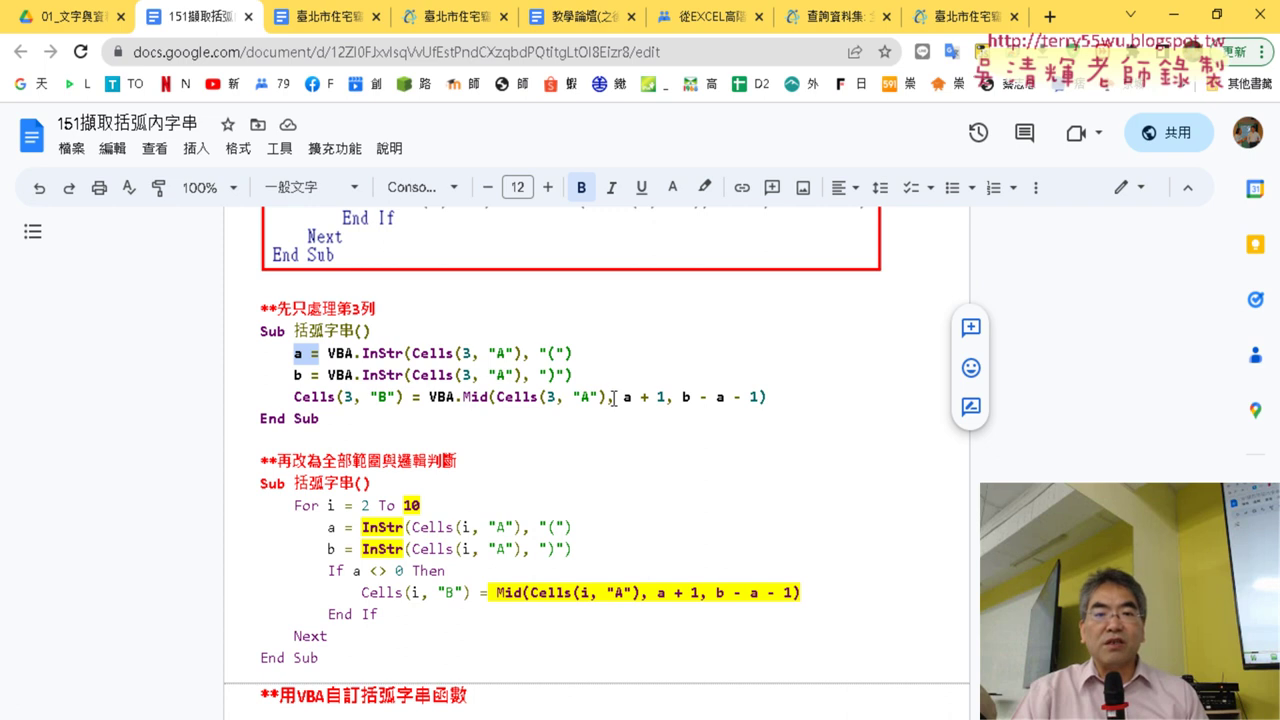
left_click_drag(614, 397, 760, 400)
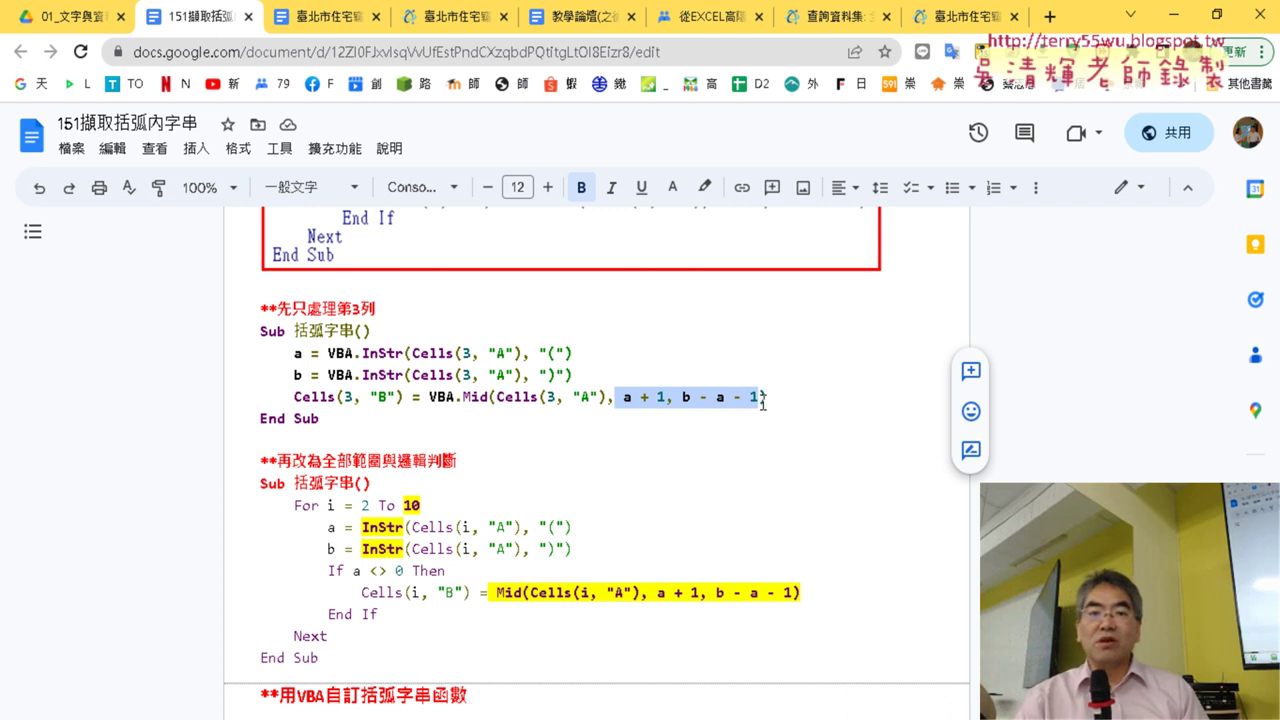
left_click(656, 413)
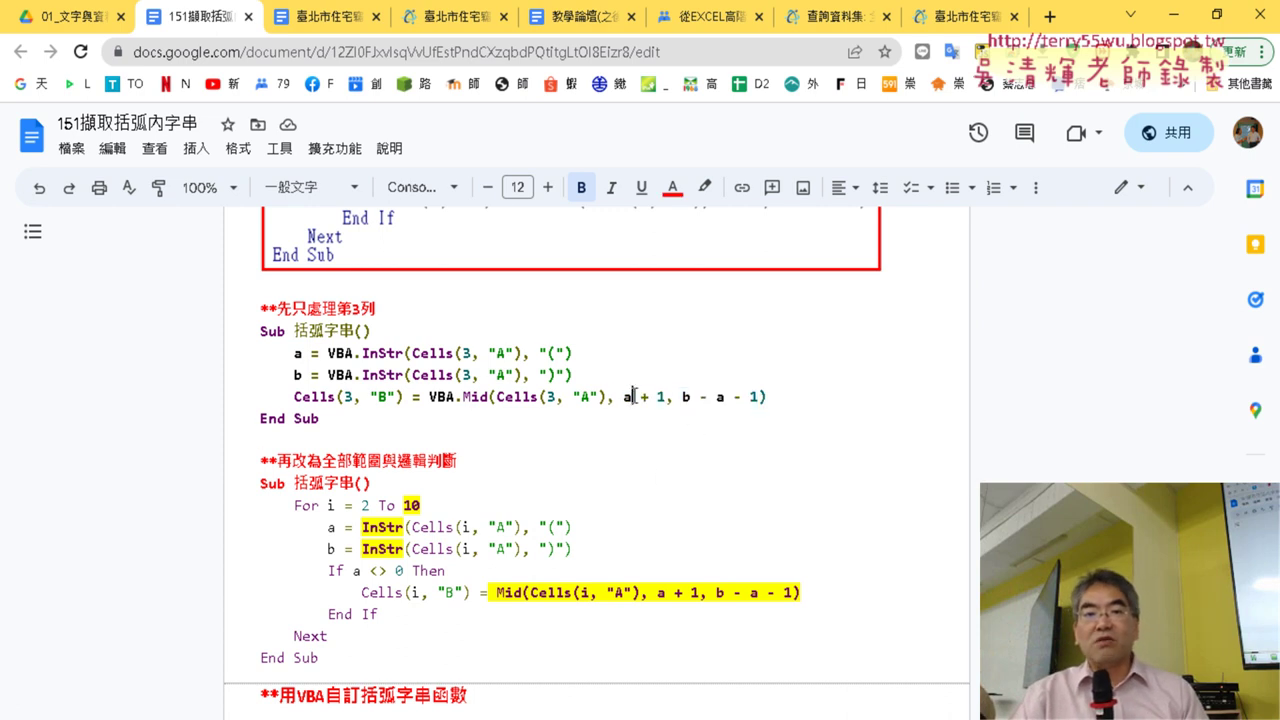
double_click(628, 397)
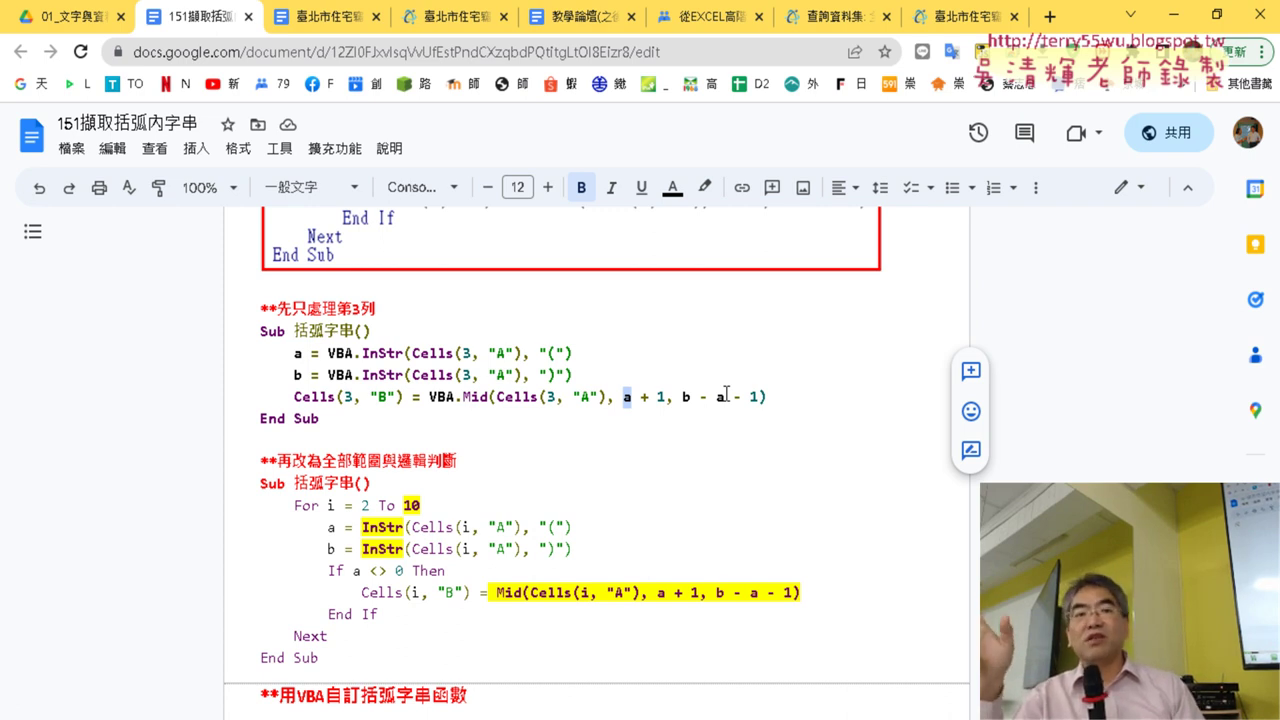
double_click(313, 353)
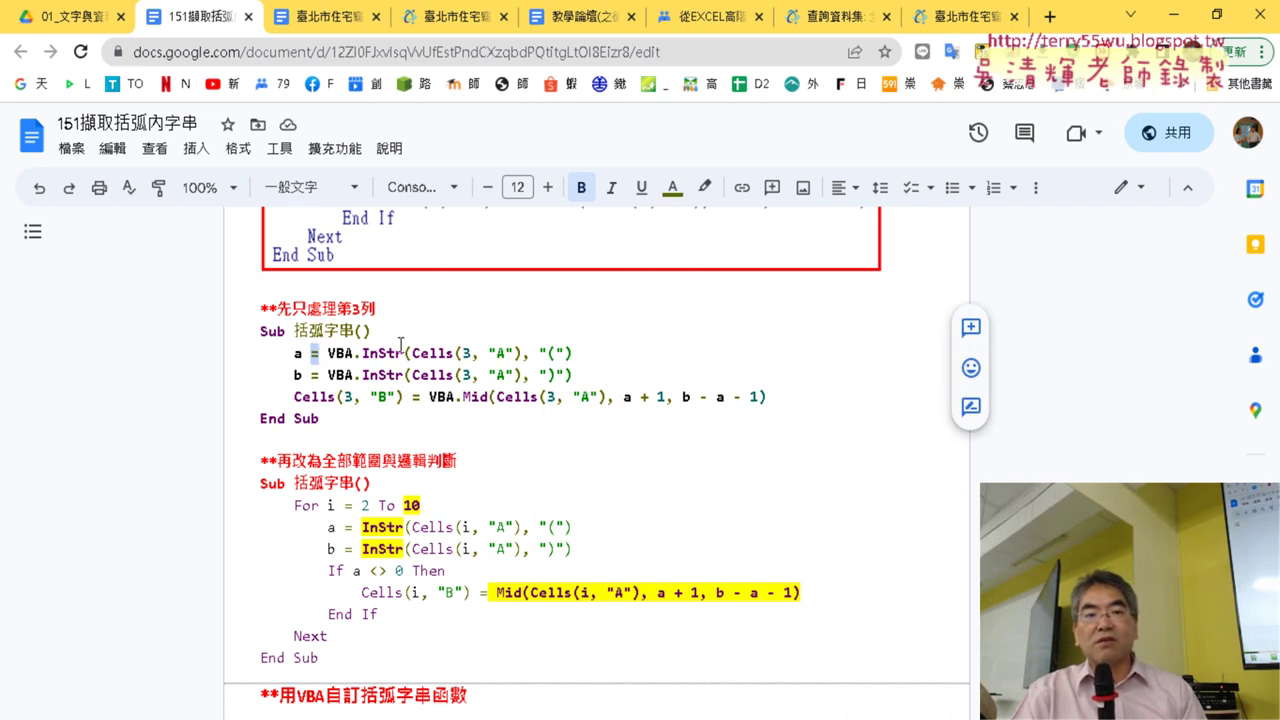
left_click_drag(580, 353, 330, 353)
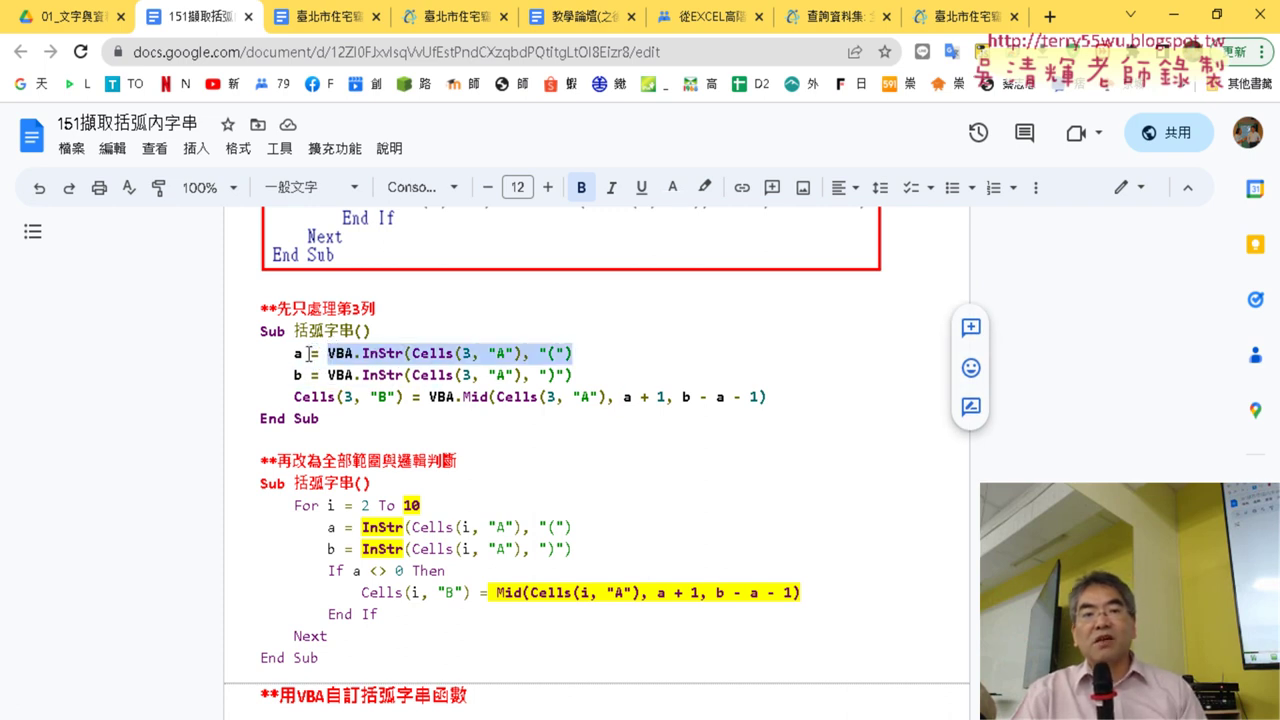
double_click(298, 353)
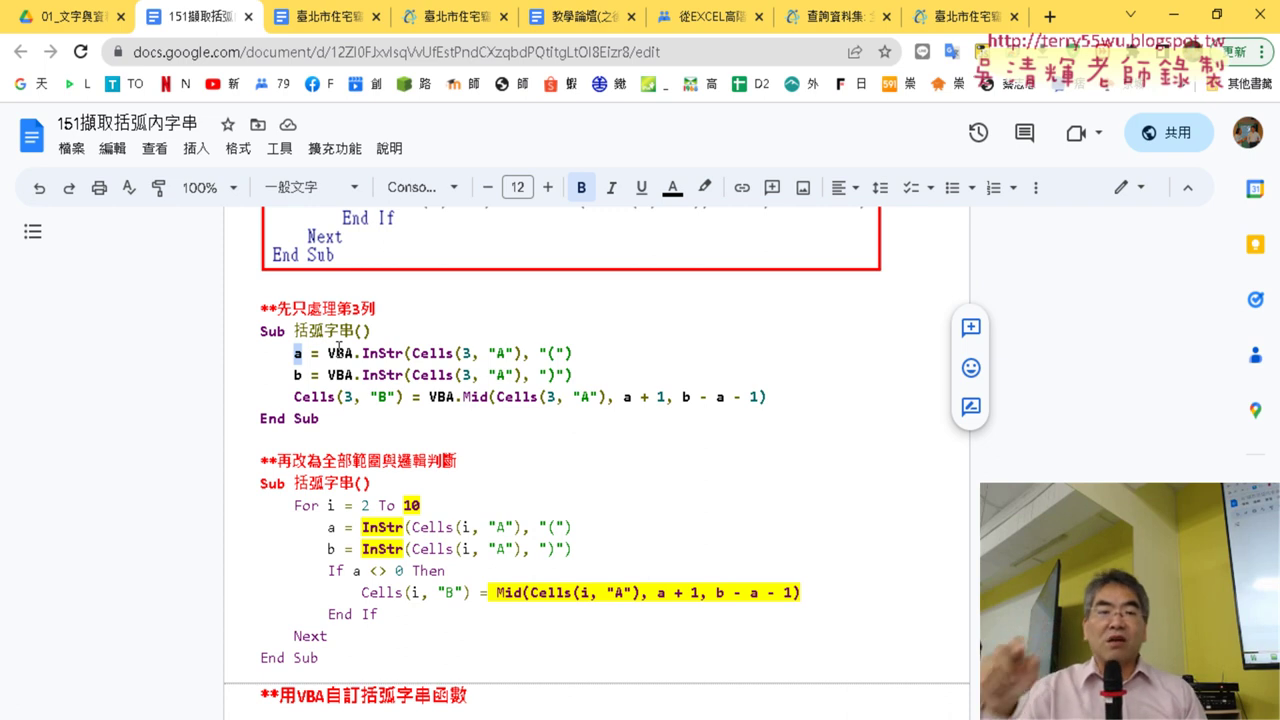
Step: Select the whole For i = 2 To 10 loop of the 括弧字串 macro in the notes
scroll(515, 325, "down", 1)
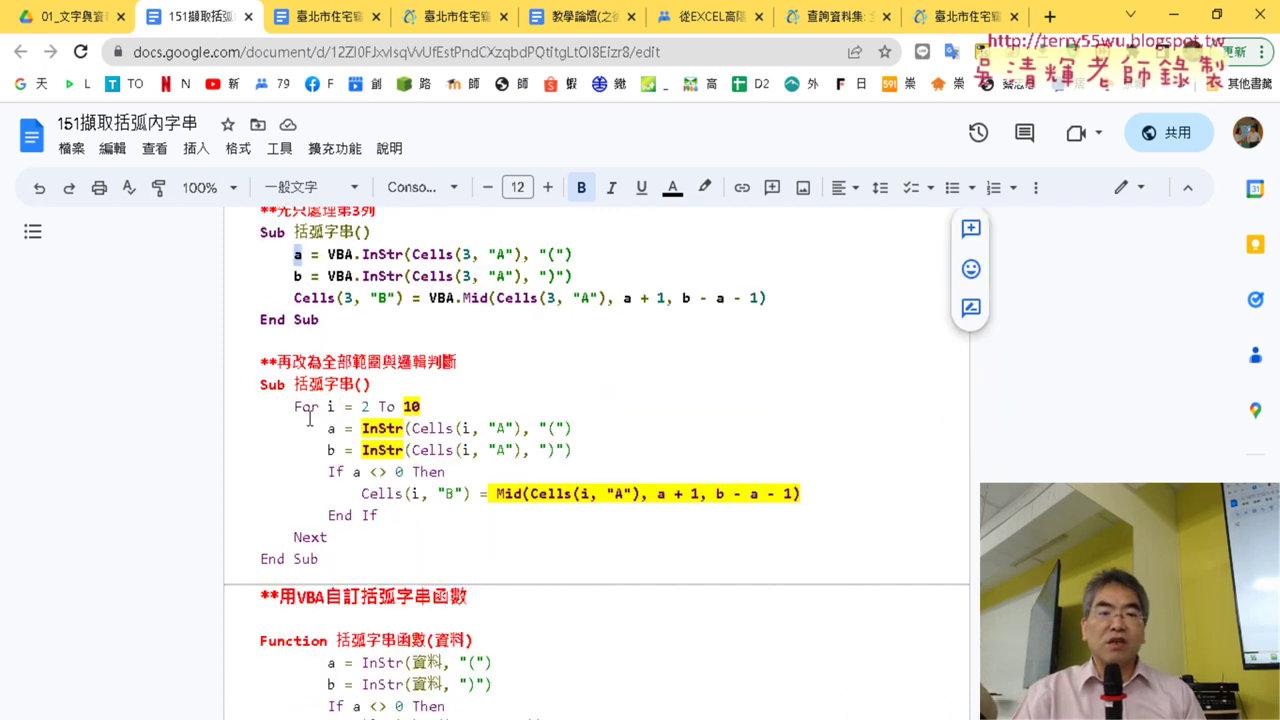
left_click_drag(293, 406, 378, 541)
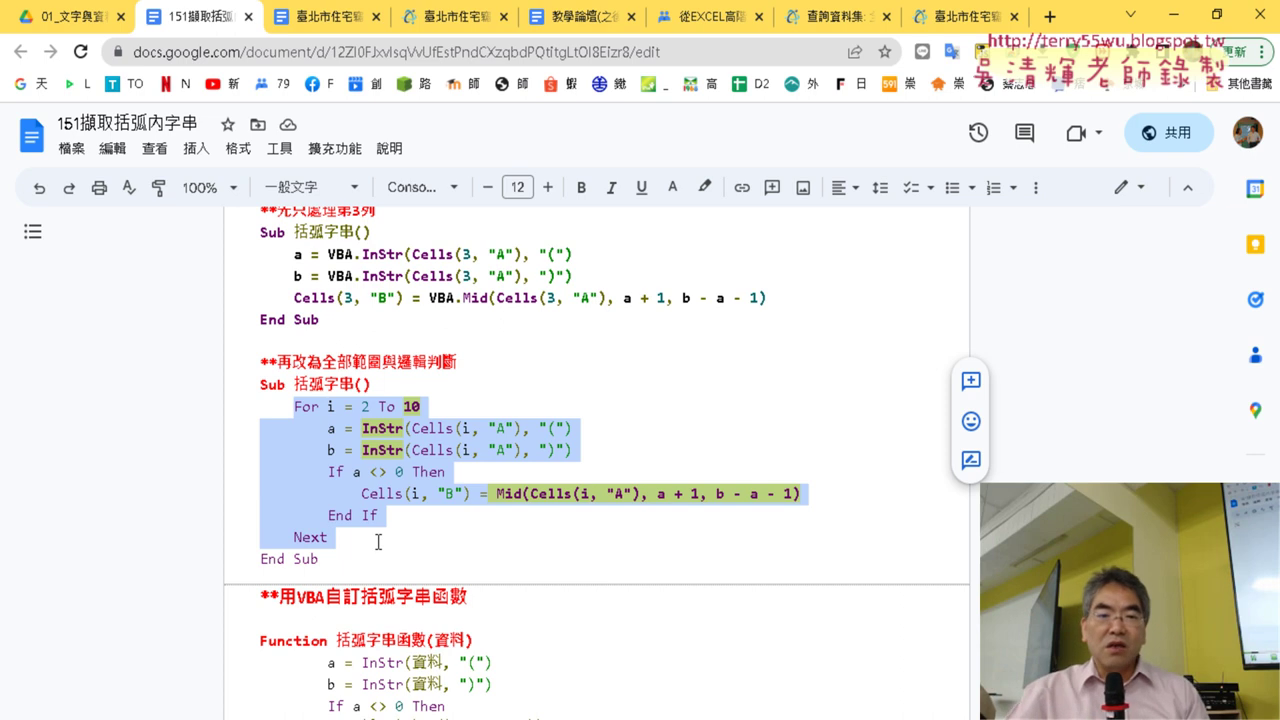
left_click(388, 560)
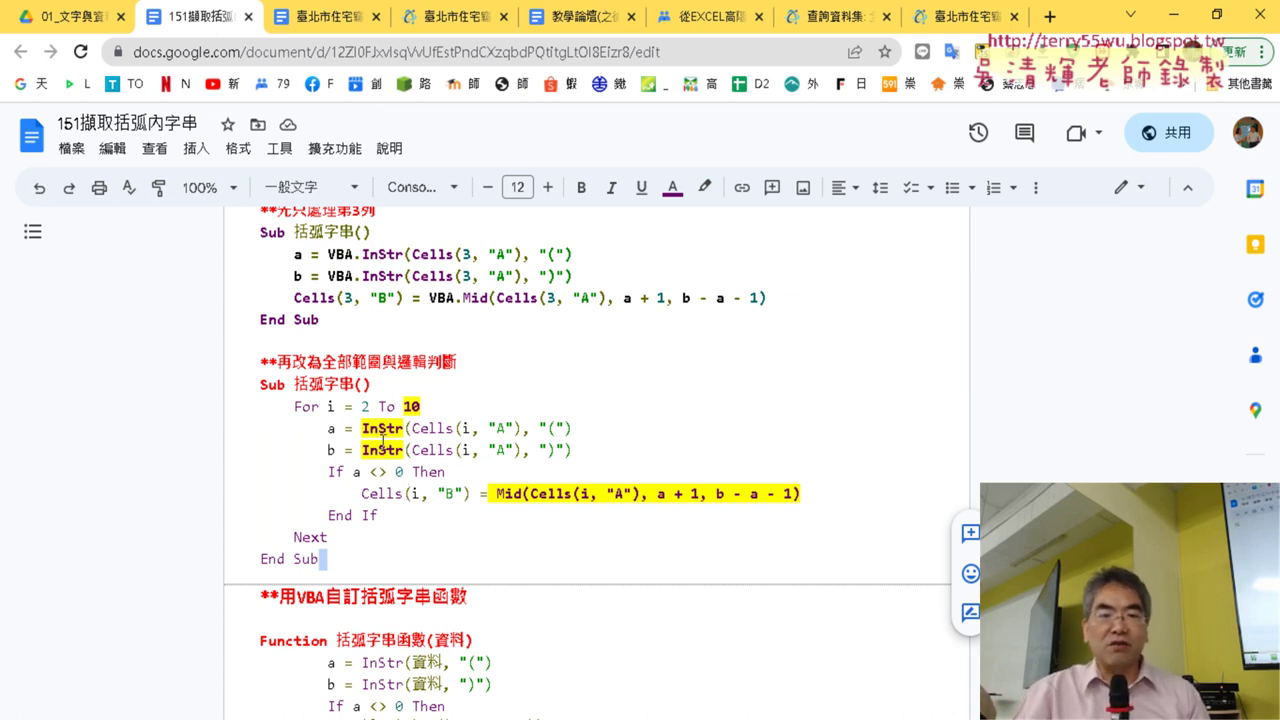
left_click_drag(362, 430, 408, 432)
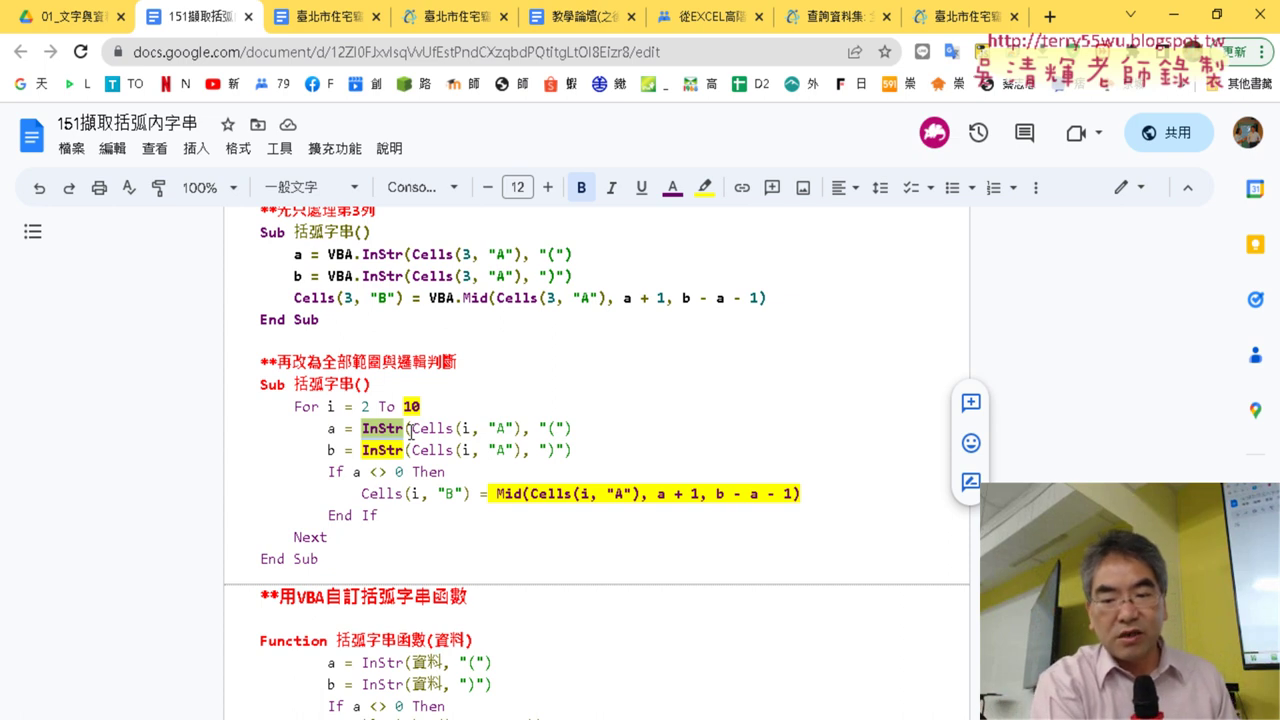
key("ctrl+plus")
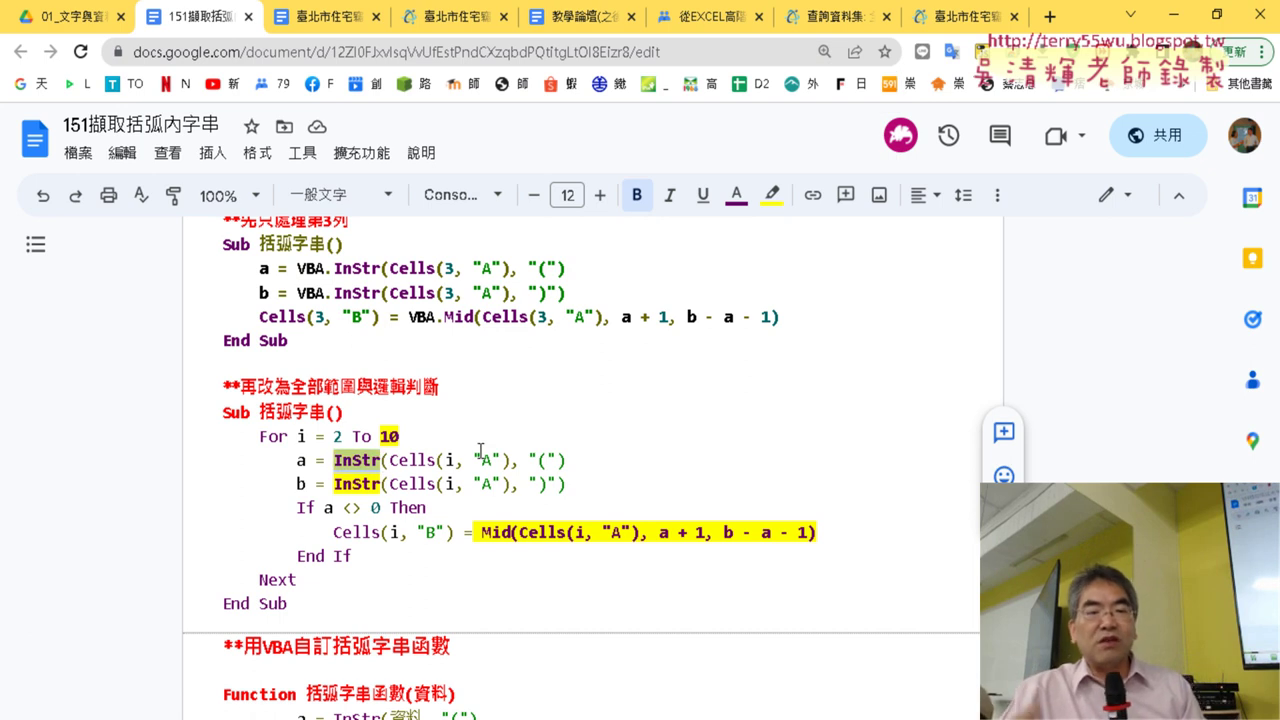
double_click(490, 533)
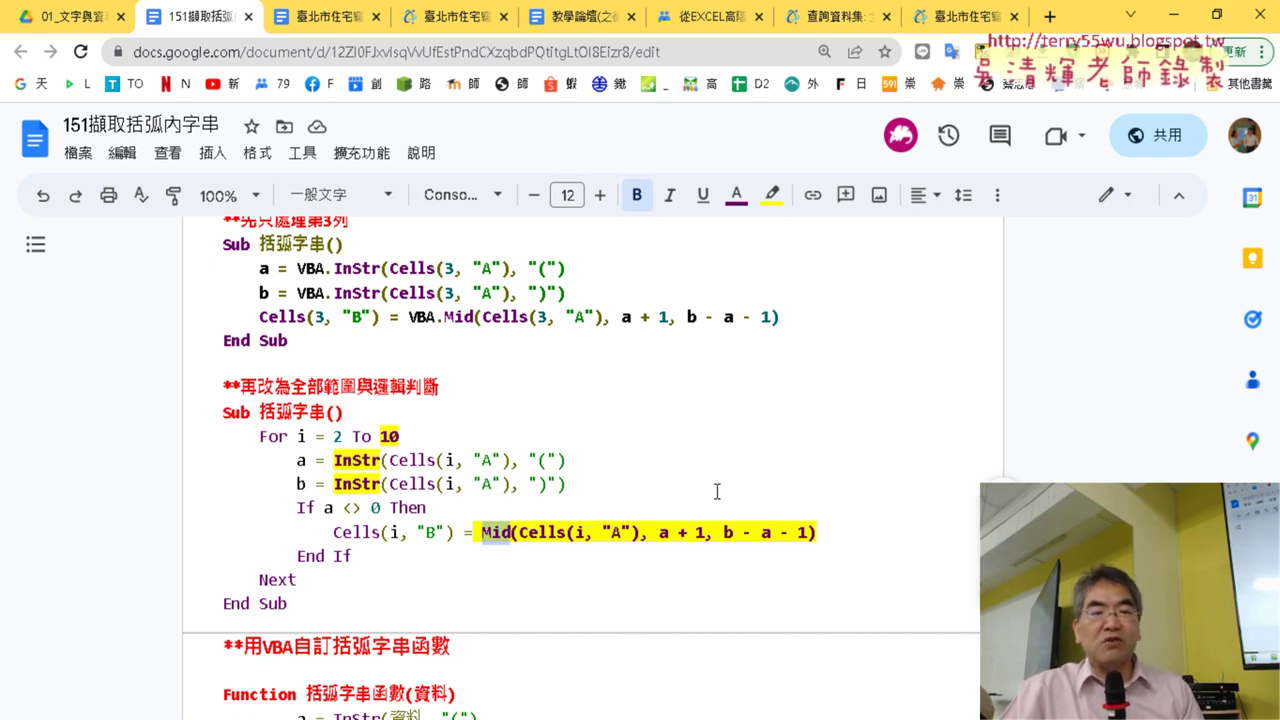
left_click(298, 508)
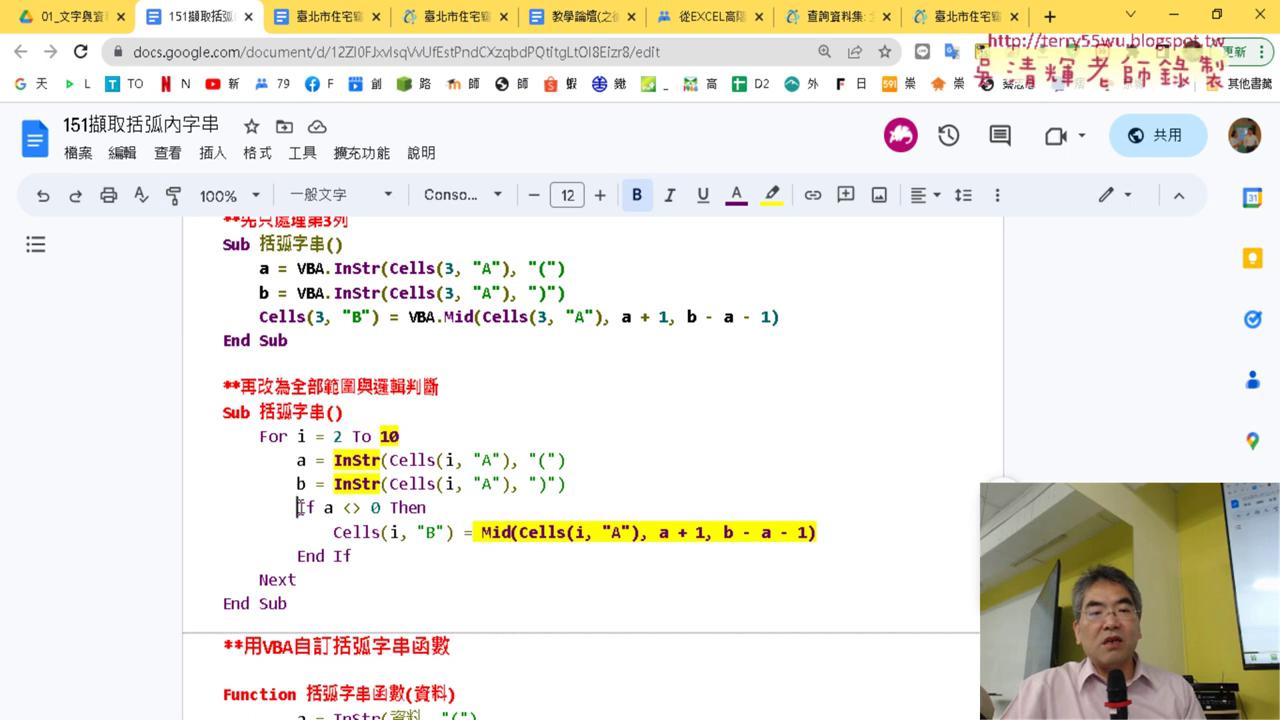
left_click_drag(298, 508, 427, 508)
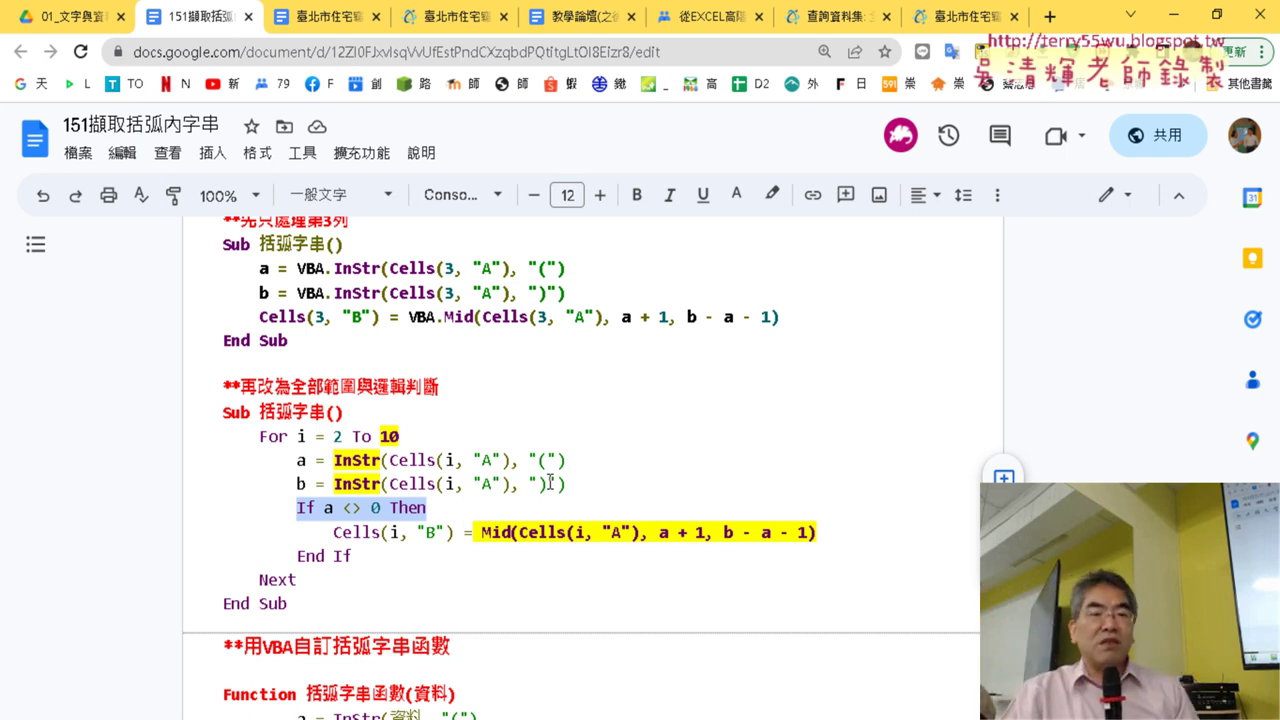
left_click(373, 510)
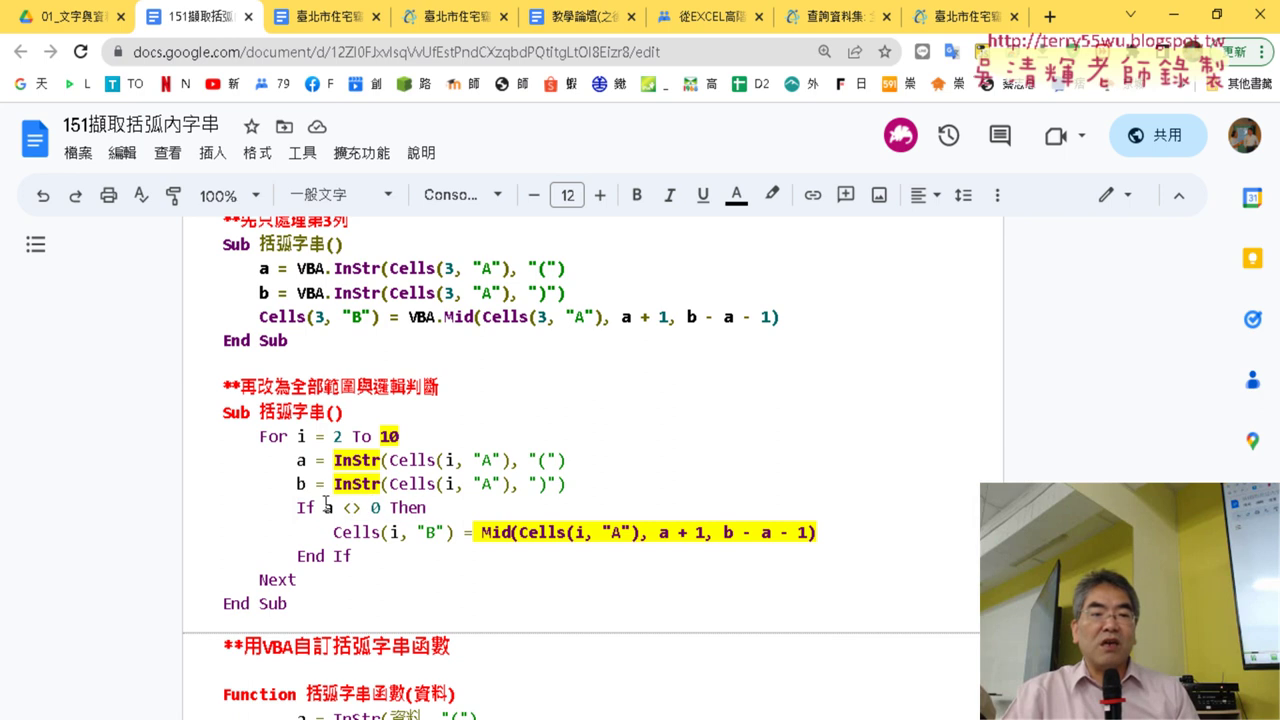
left_click_drag(325, 507, 381, 508)
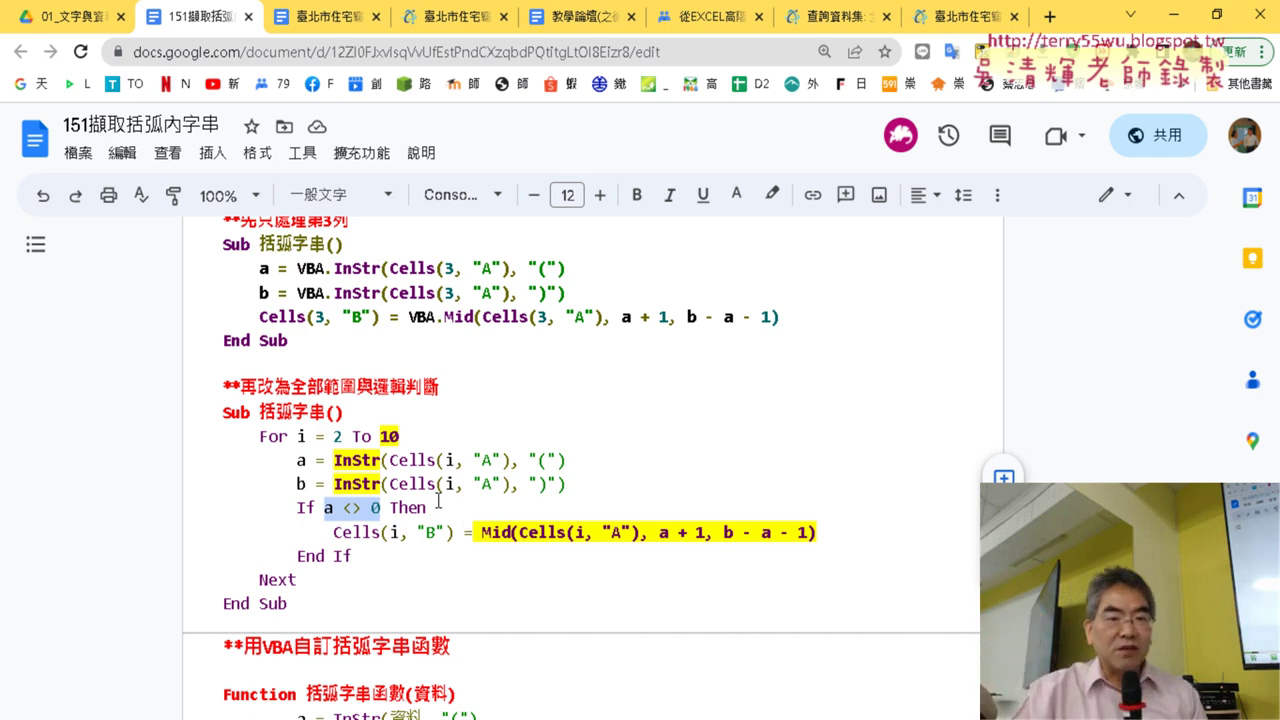
left_click(344, 506)
left_click_drag(343, 508, 362, 508)
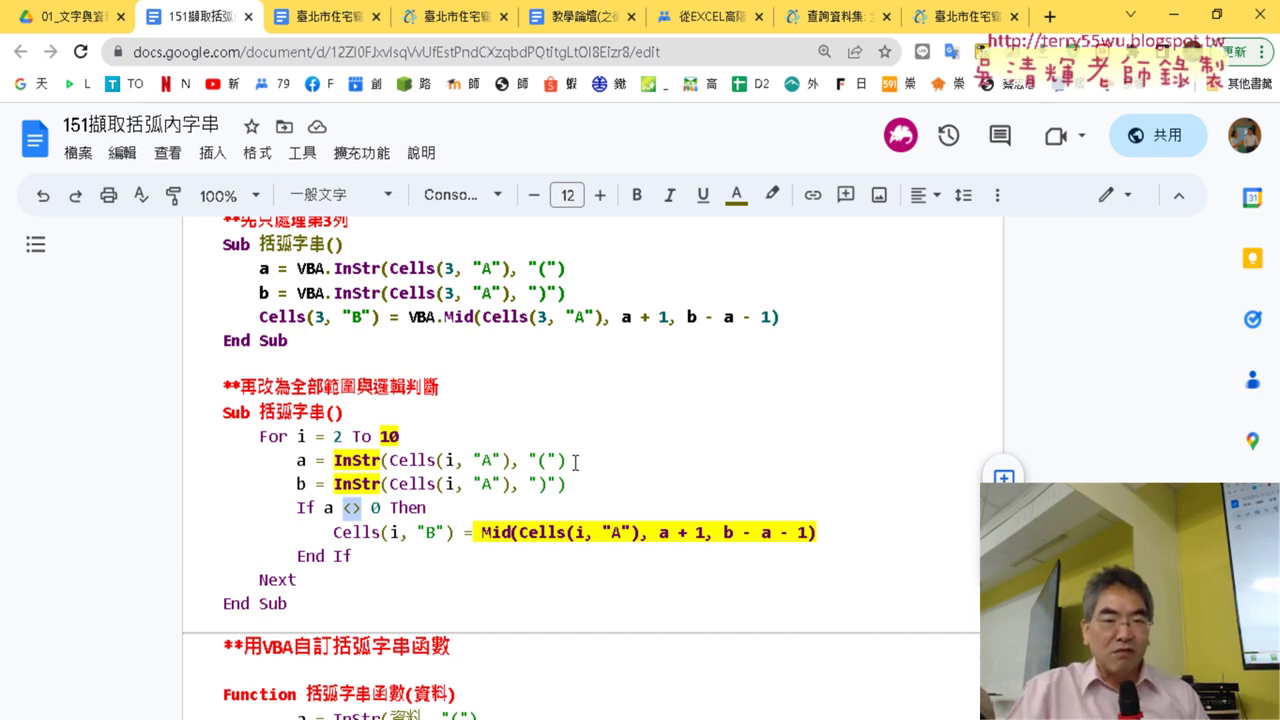
left_click(520, 532)
left_click_drag(336, 532, 827, 537)
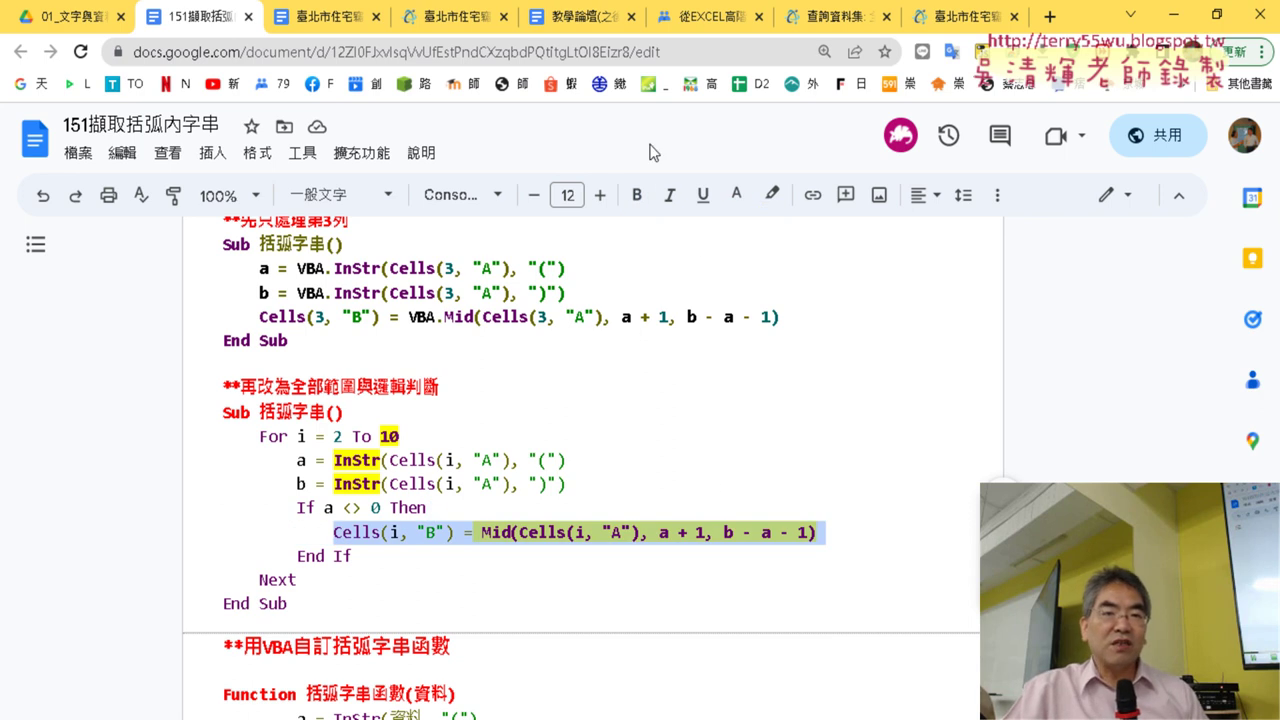
Step: Return to the lesson 4 Google Groups post, show its topic list and clear the leftover highlight
left_click(693, 22)
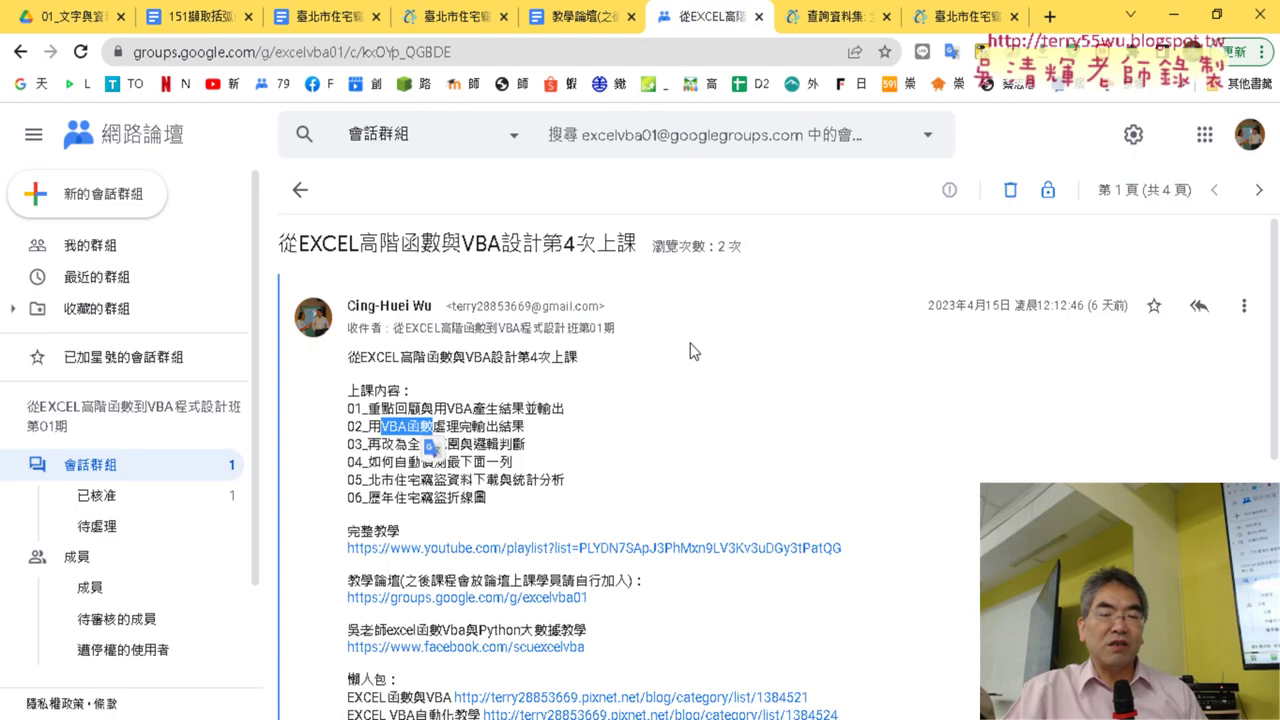
scroll(690, 350, "down", 1)
left_click(604, 377)
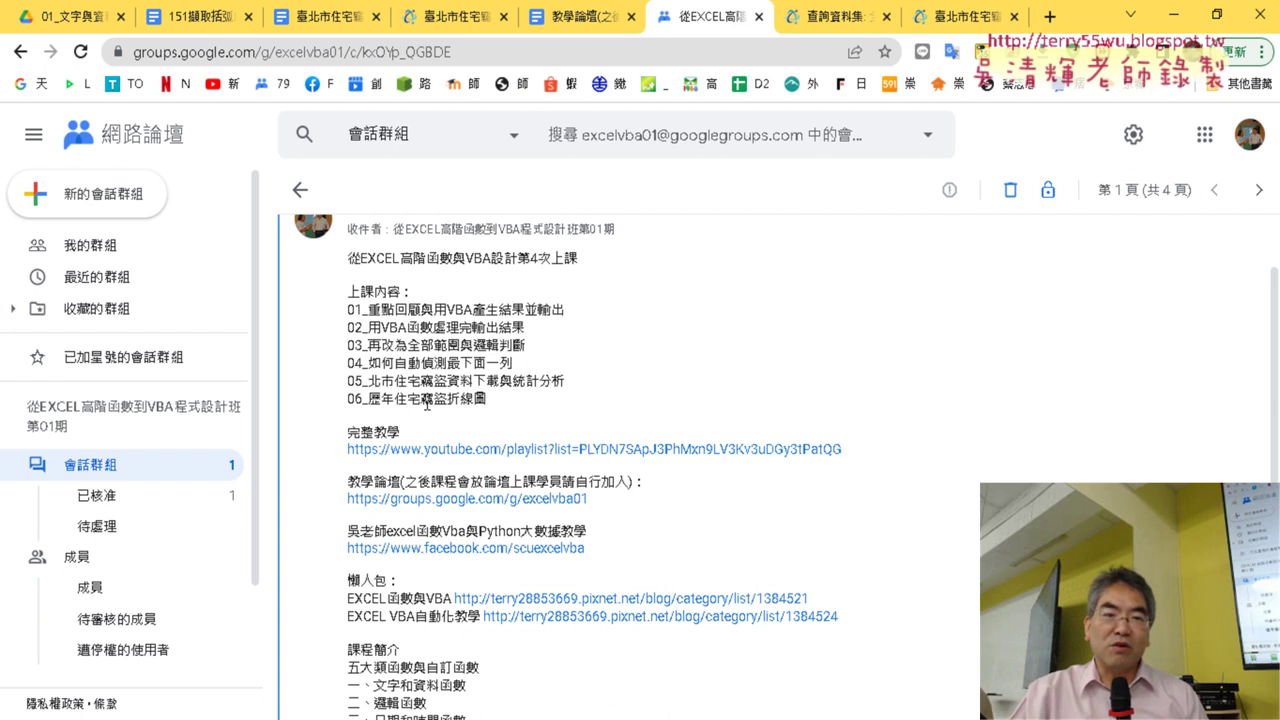
left_click_drag(395, 363, 516, 367)
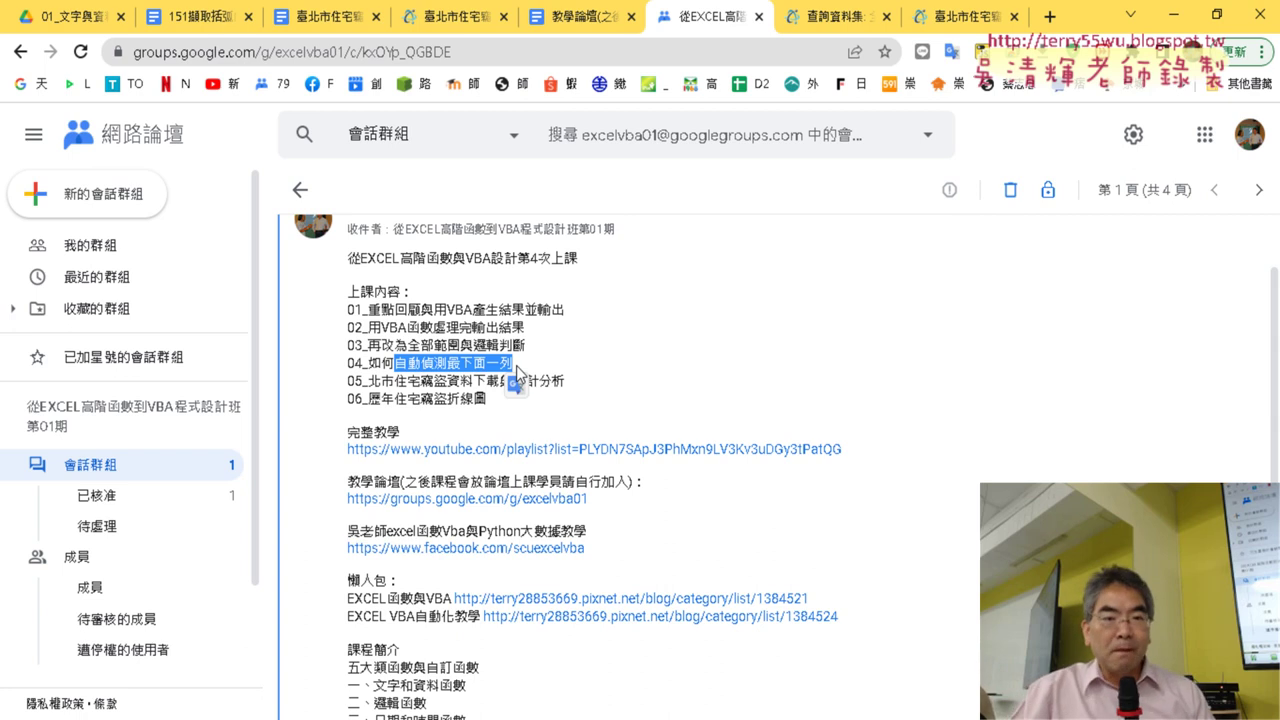
left_click(439, 392)
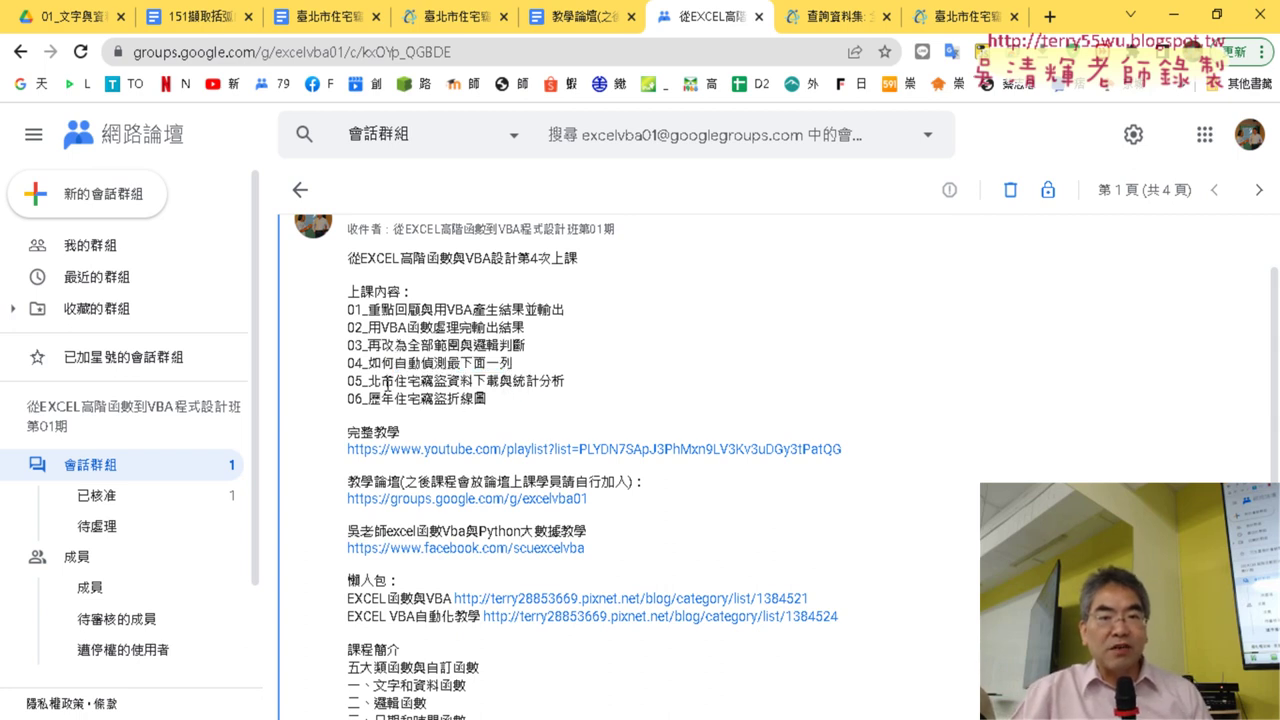
left_click_drag(394, 383, 578, 398)
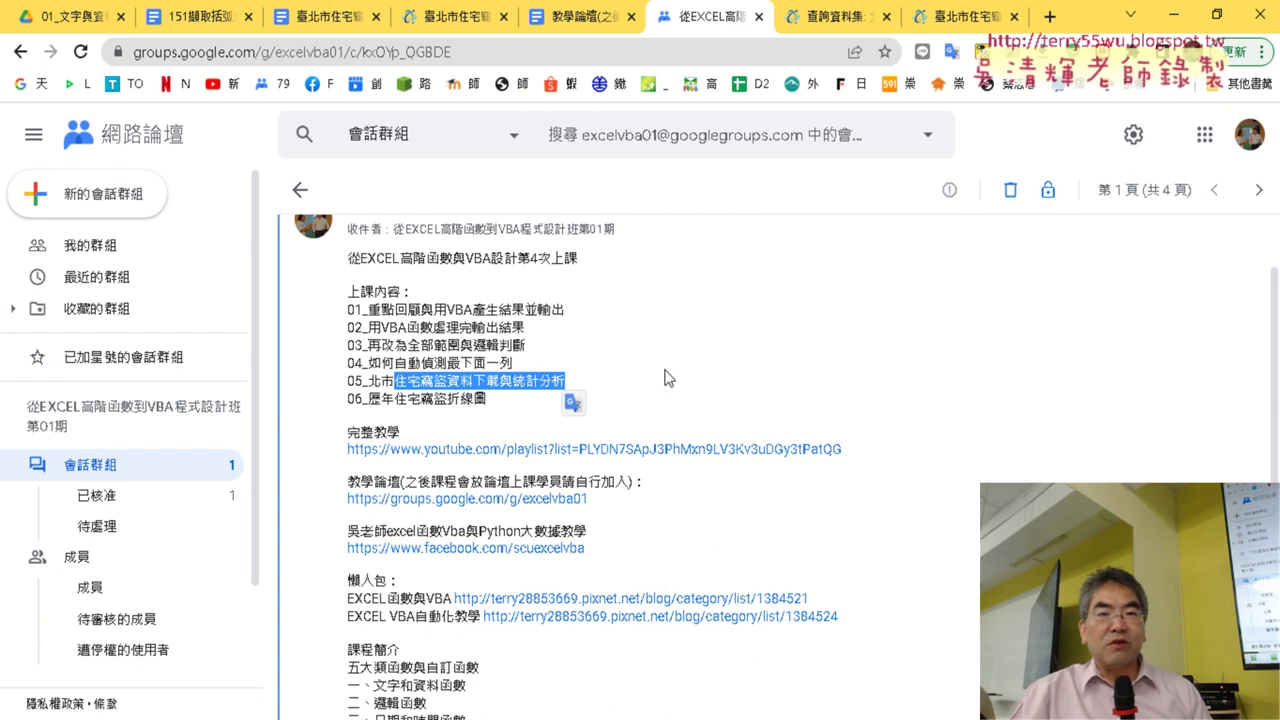
left_click(826, 20)
Step: Find and highlight the 臺北市住宅竊盜點位資訊 dataset among the 竊盜 search results
scroll(558, 345, "up", 5)
scroll(558, 345, "up", 5)
scroll(558, 345, "up", 5)
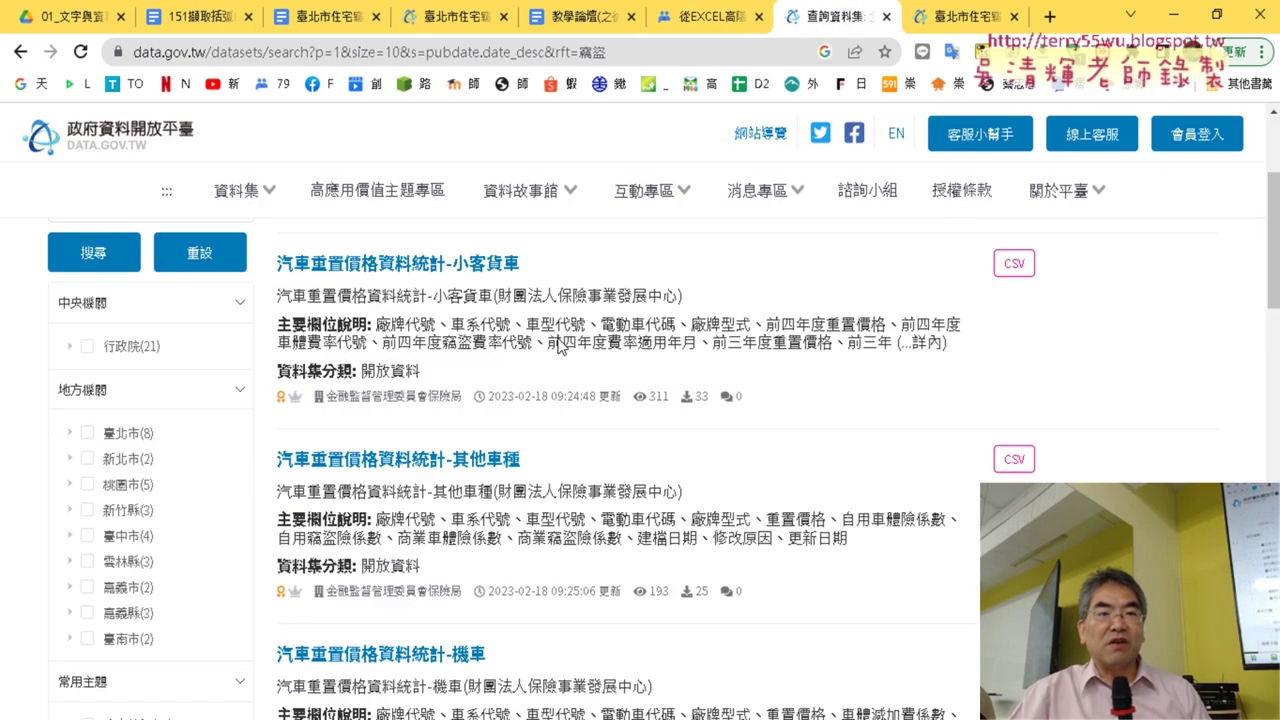
scroll(558, 345, "up", 3)
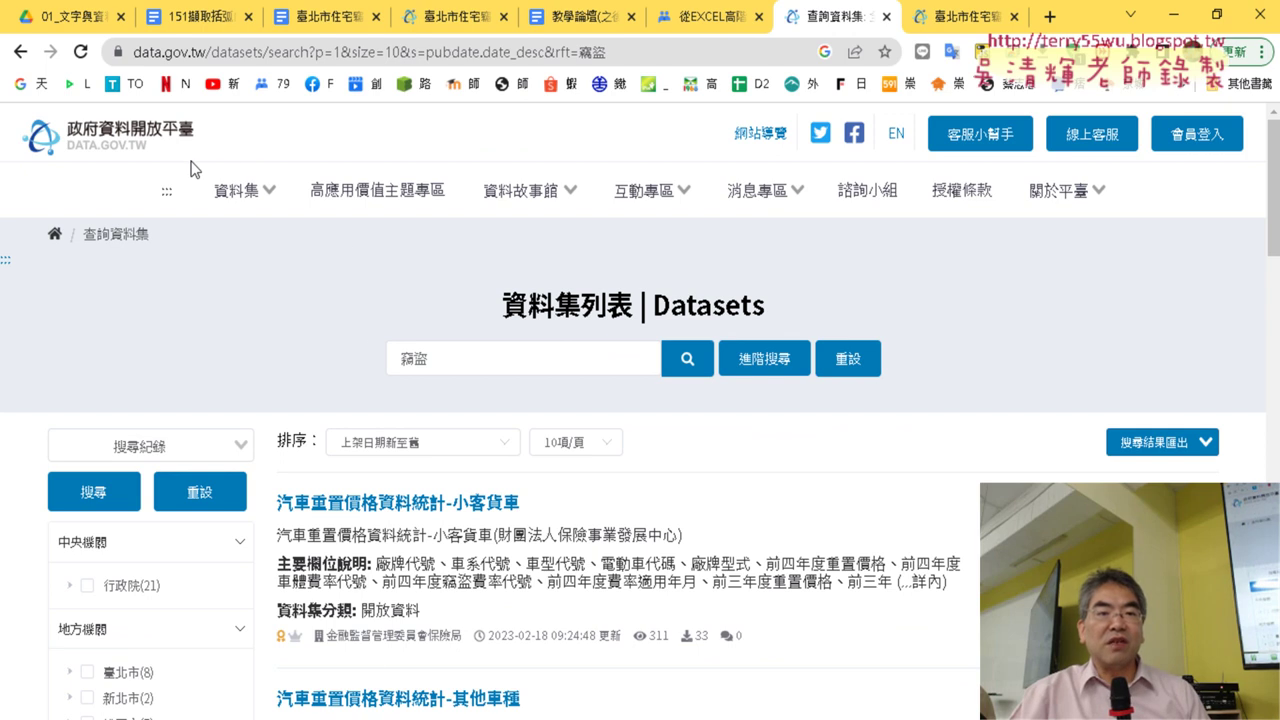
left_click(454, 357)
key("ctrl+a")
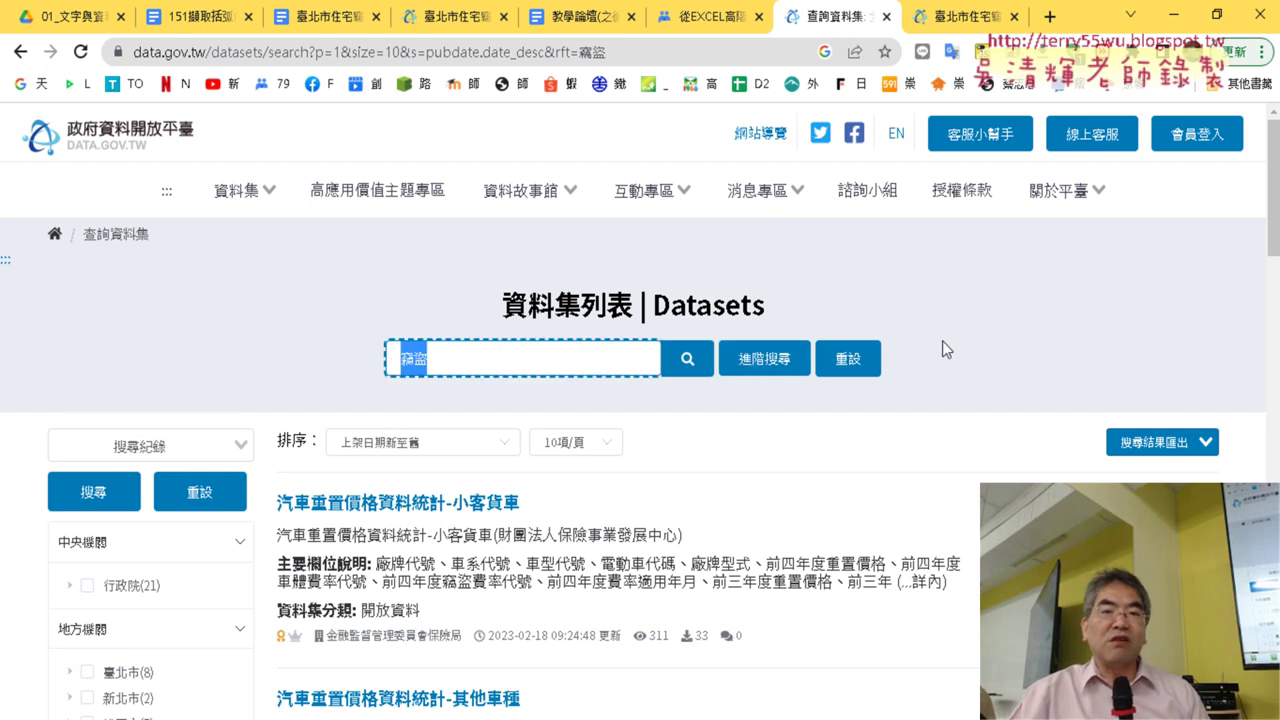
scroll(991, 346, "down", 1)
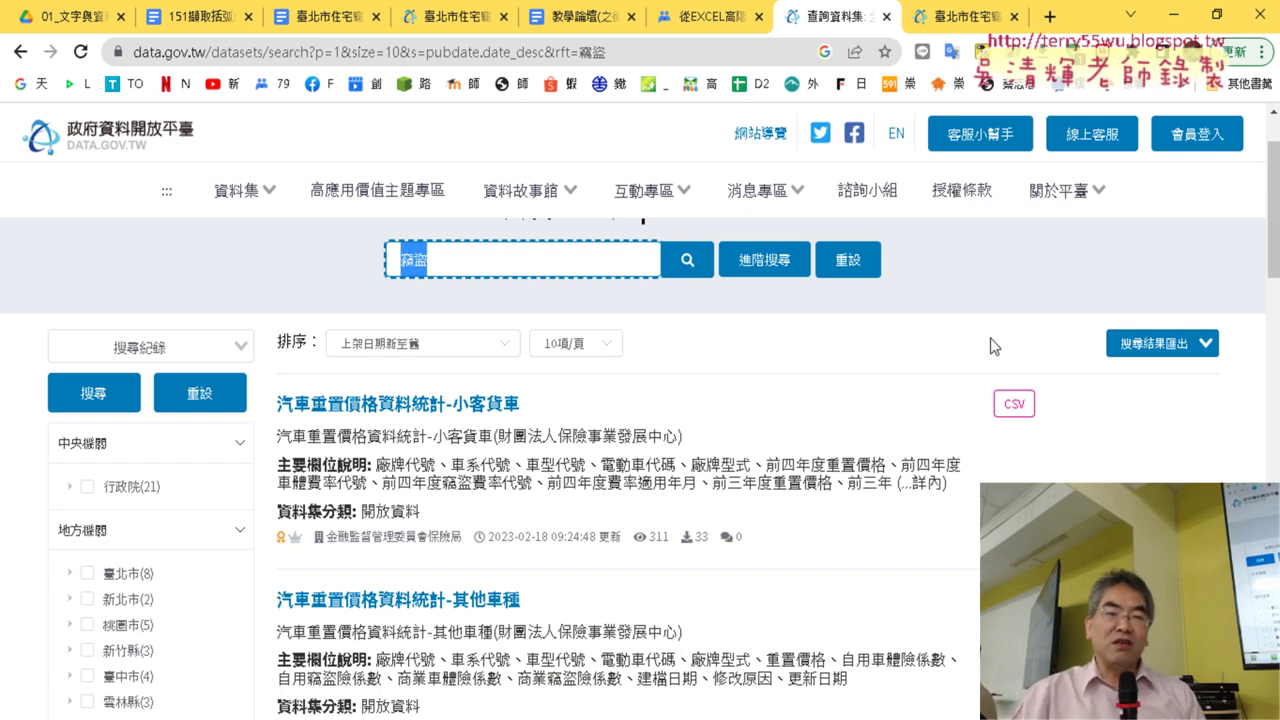
scroll(1078, 400, "down", 2)
scroll(1080, 400, "down", 2)
scroll(1080, 400, "down", 2)
scroll(1082, 405, "down", 2)
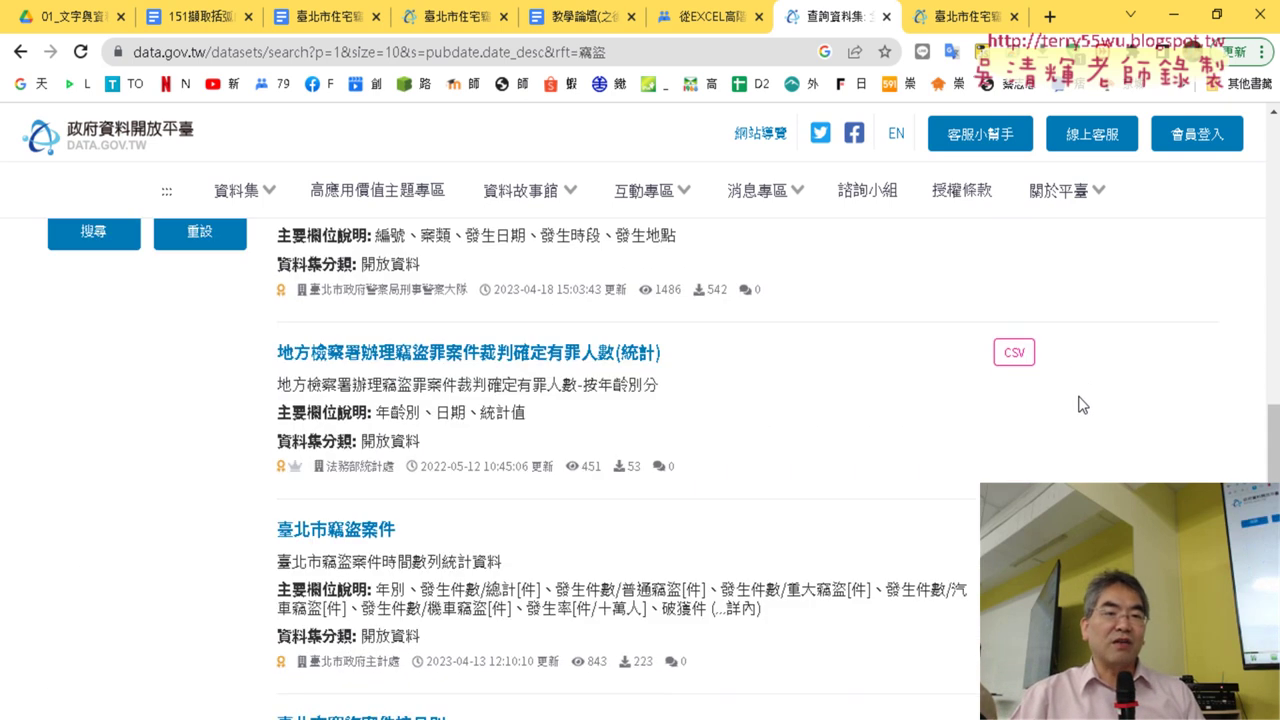
scroll(1082, 405, "down", 3)
scroll(1082, 405, "down", 2)
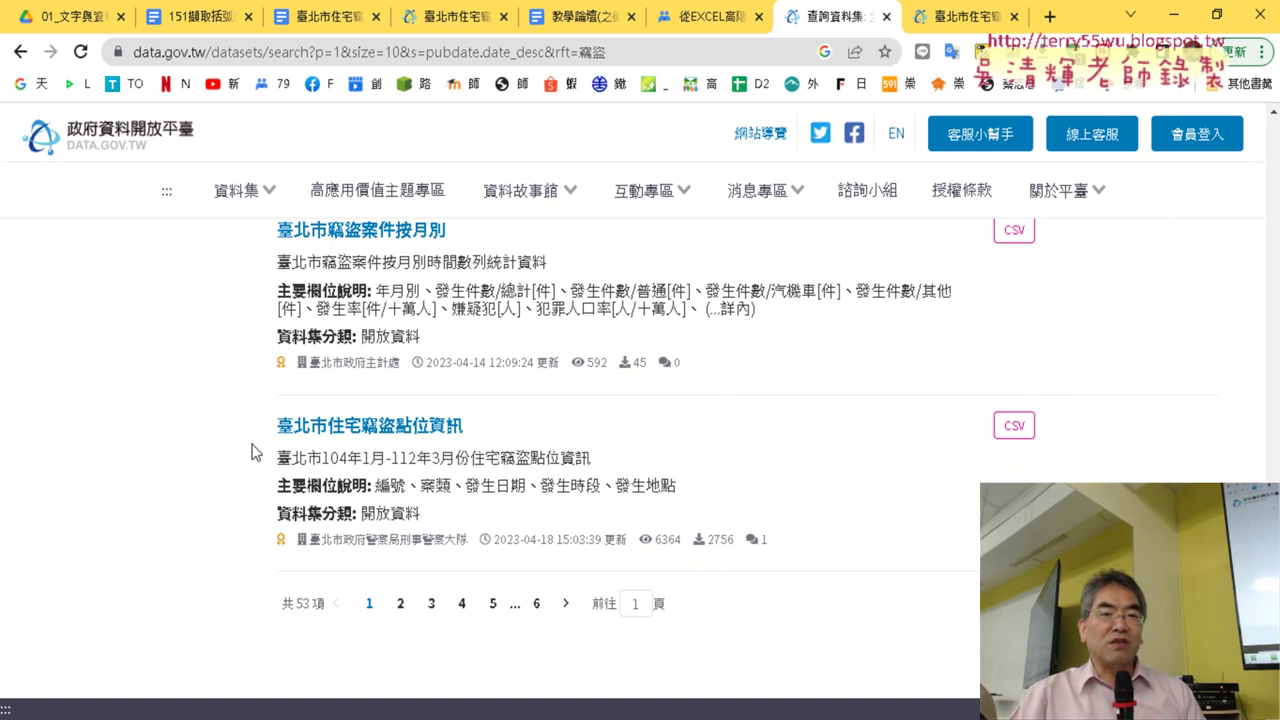
left_click_drag(268, 426, 500, 428)
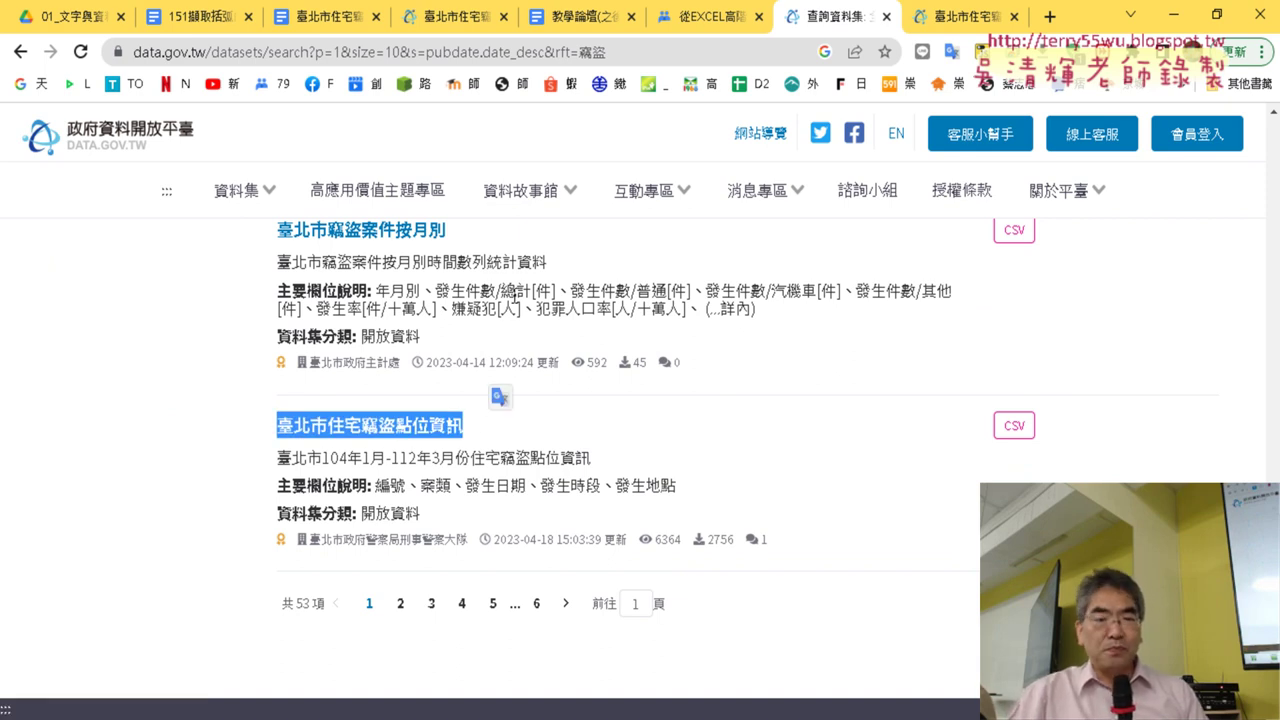
Step: Review the dataset's download details, then bring up the Excel burglary workbook
key("ctrl+Tab")
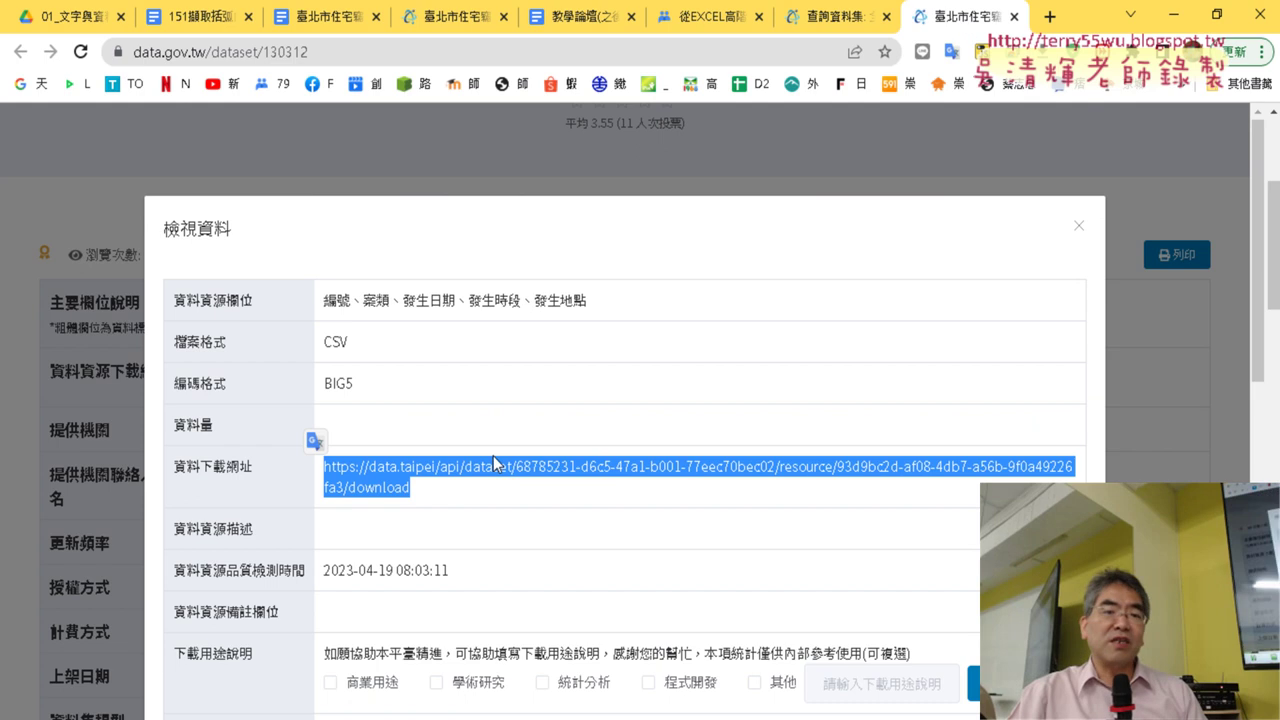
scroll(491, 453, "down", 1)
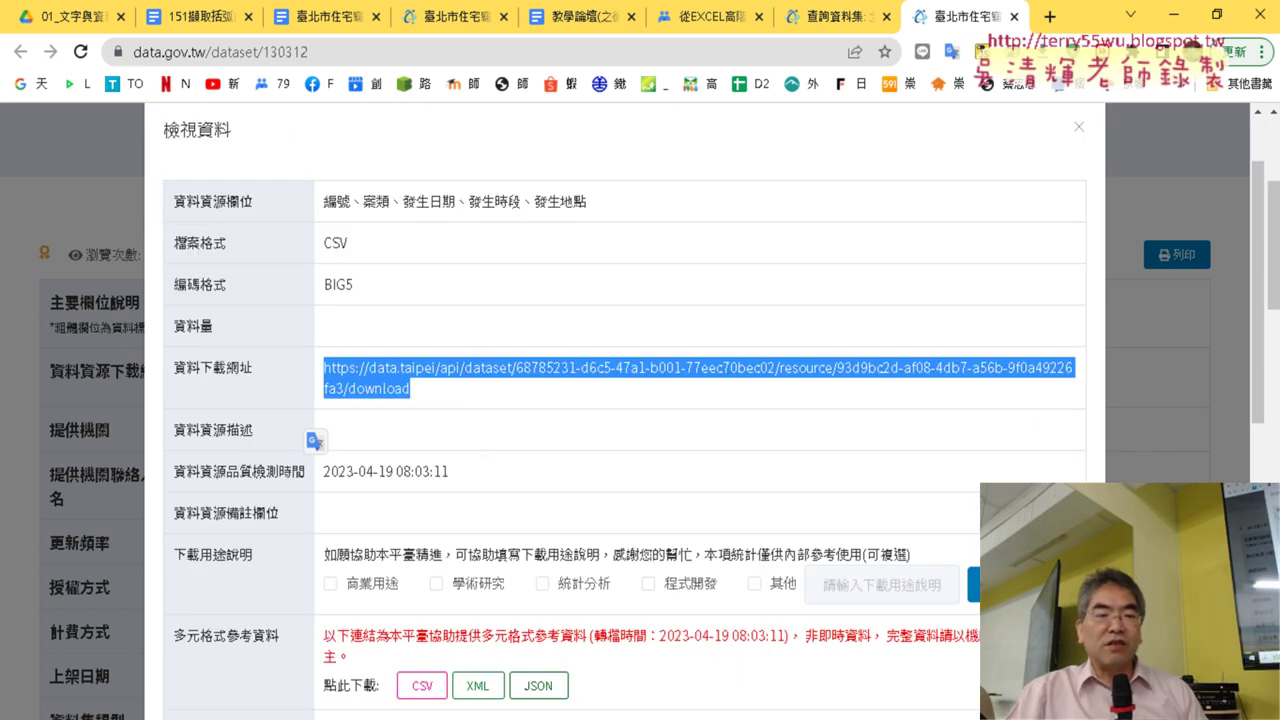
key("alt+Tab")
scroll(789, 392, "up", 20)
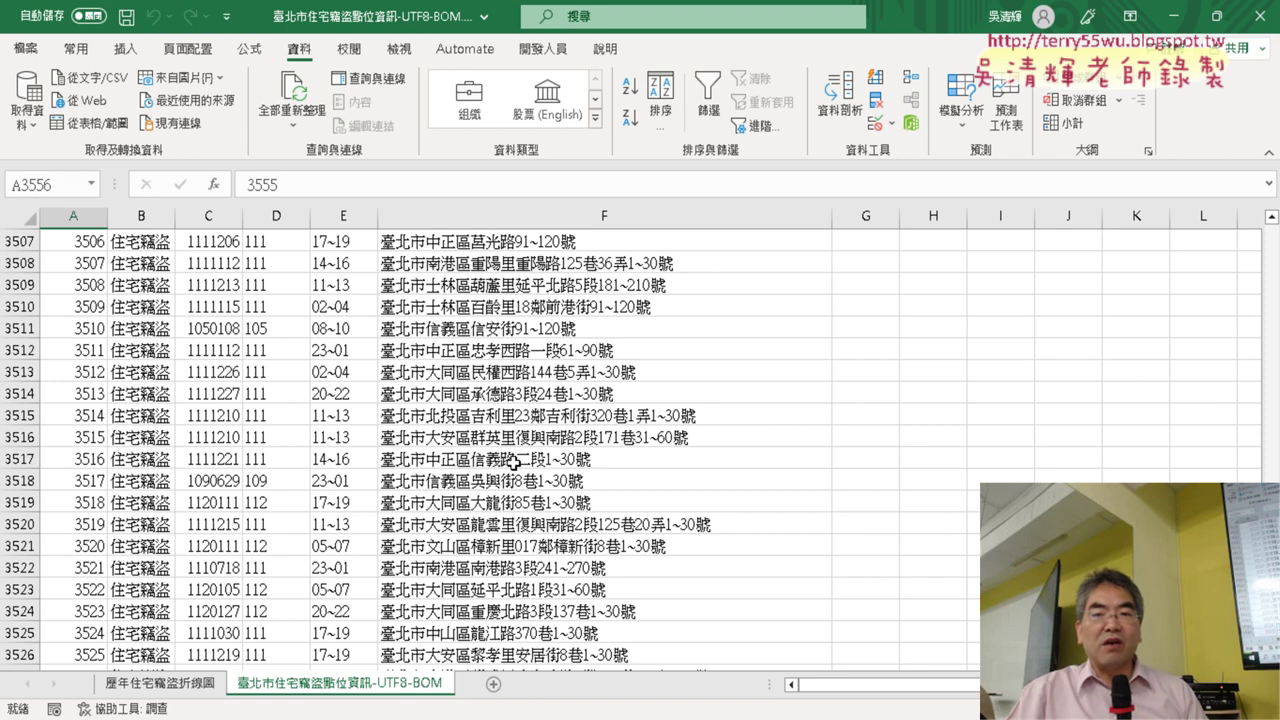
Step: Return to the header row and check the 年 column's =LEFT(C3,3) year formula in D3
scroll(630, 440, "up", 20)
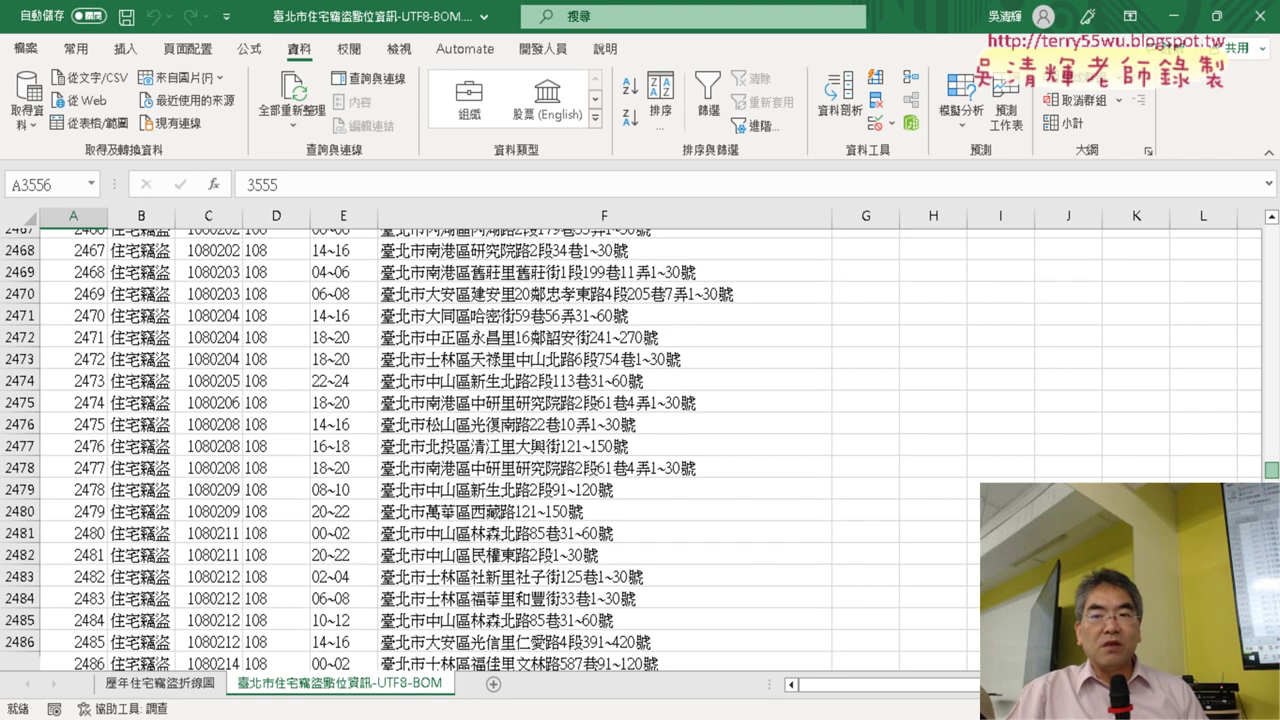
scroll(630, 440, "up", 20)
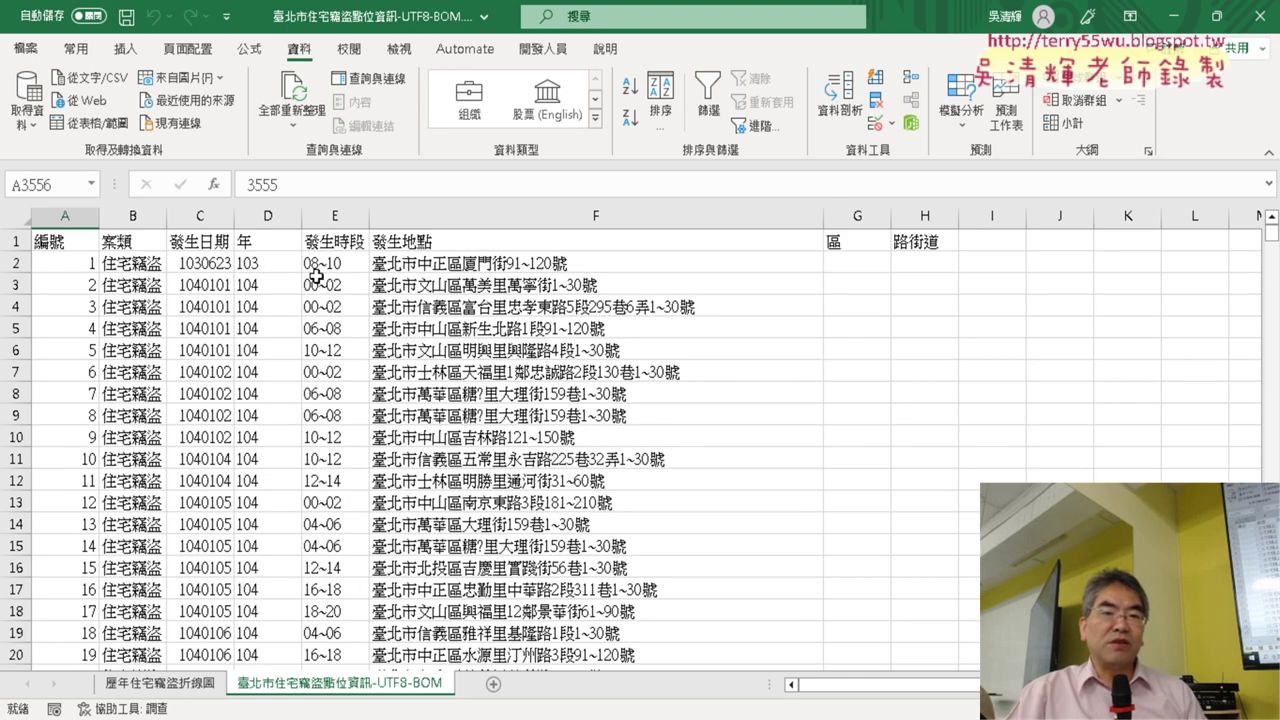
left_click(283, 220)
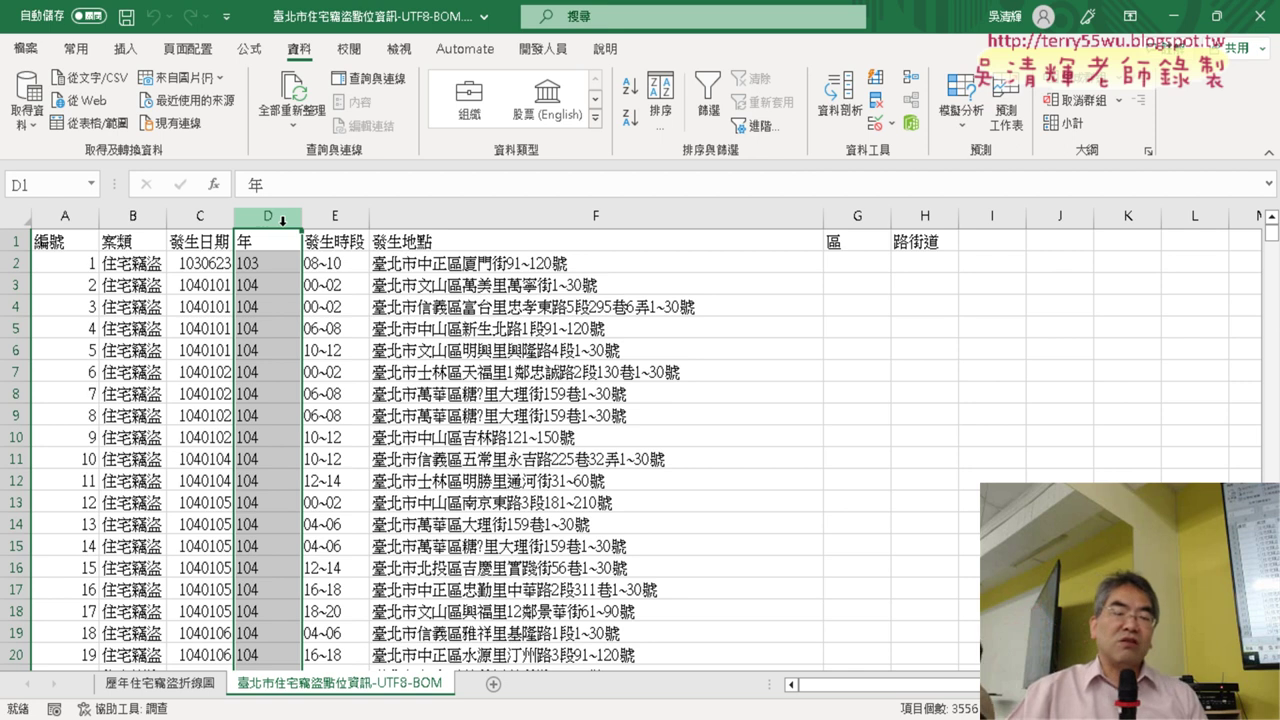
left_click(268, 285)
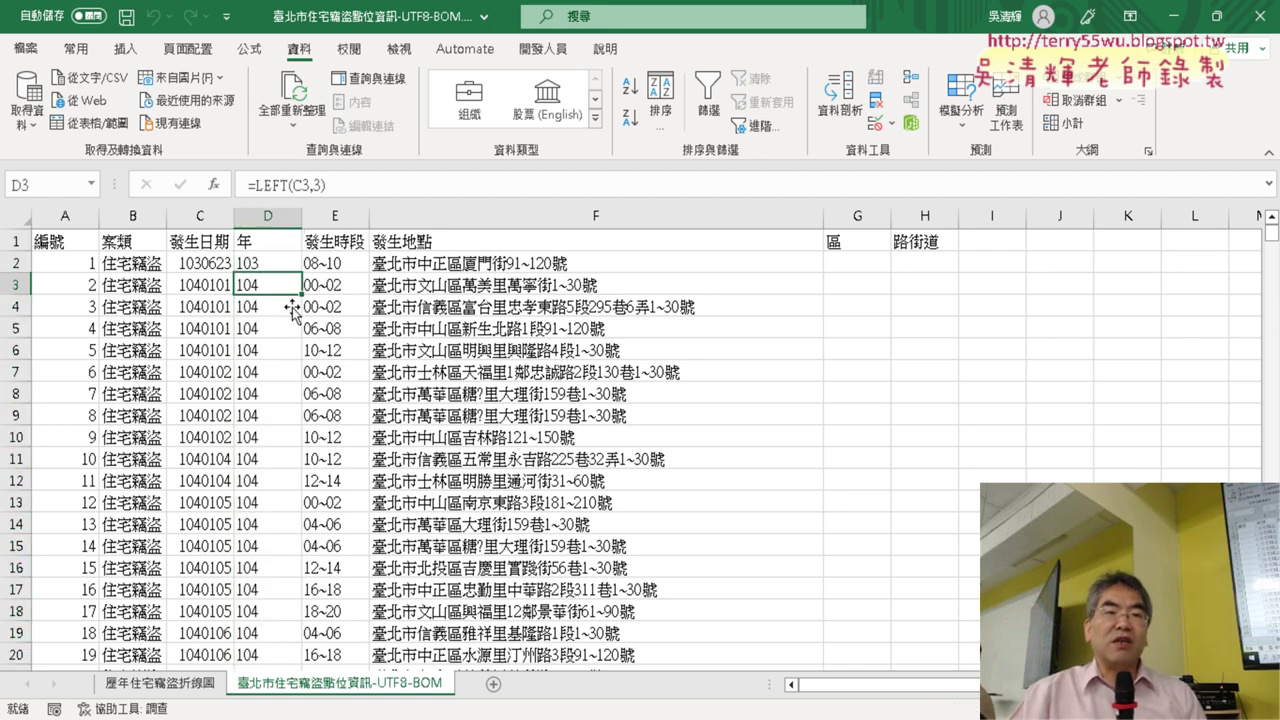
left_click(126, 50)
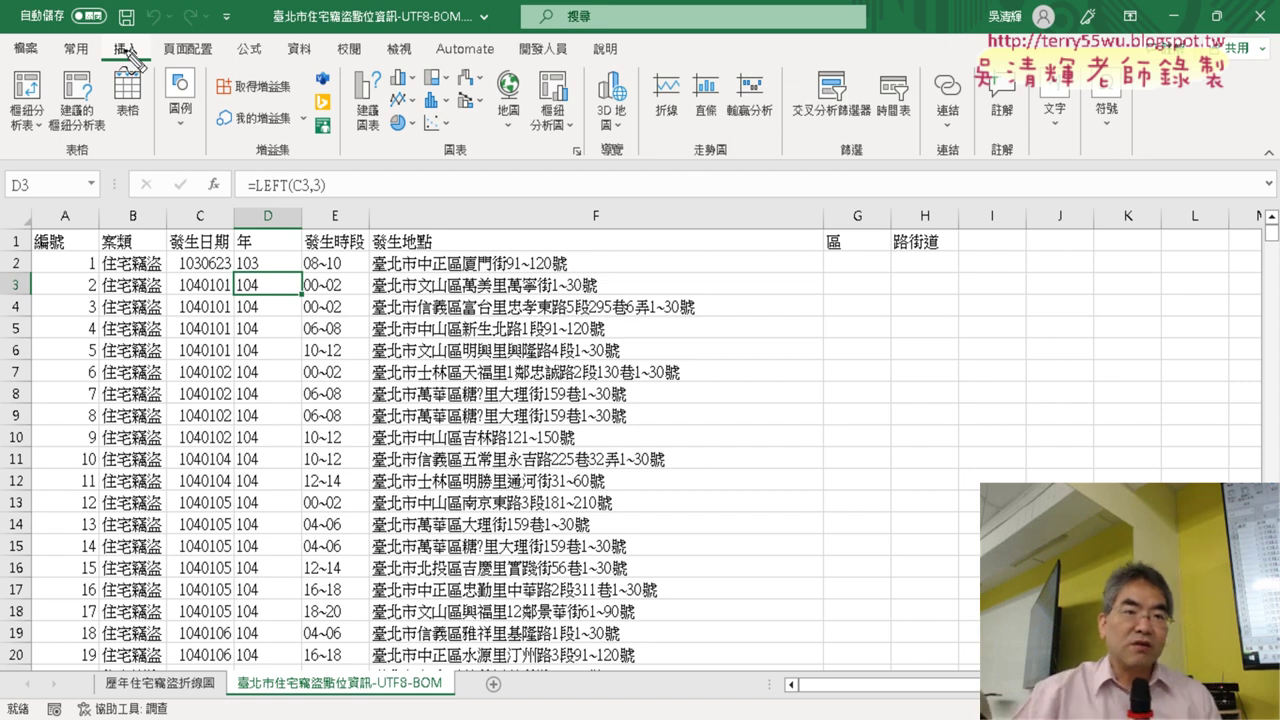
left_click_drag(148, 60, 142, 44)
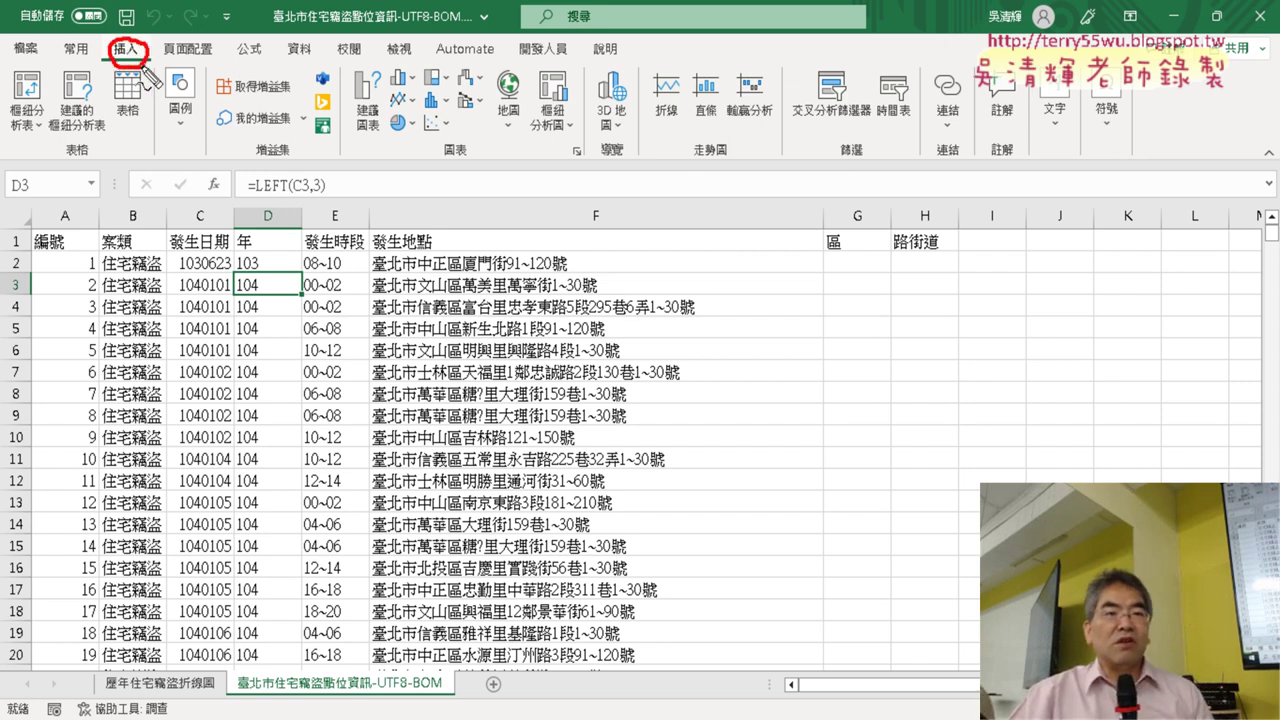
mouse_move(38, 160)
left_mouse_down()
mouse_move(8, 100)
mouse_move(44, 160)
left_mouse_up()
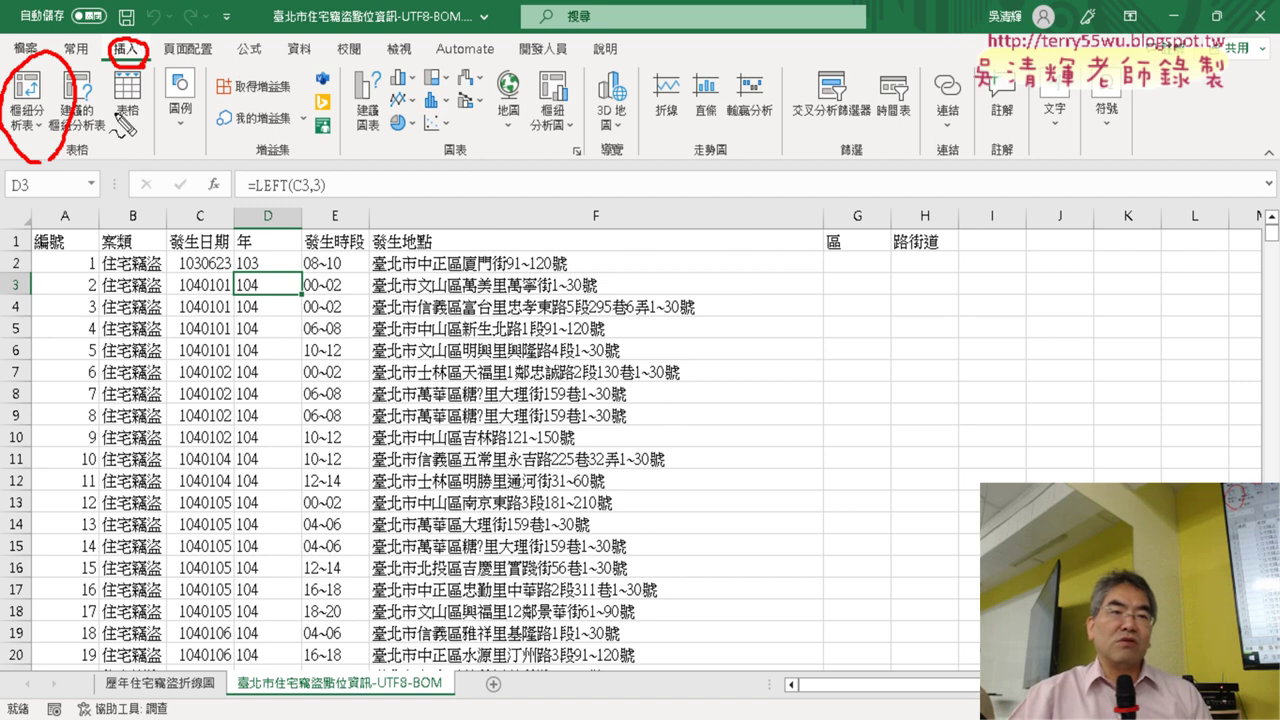
mouse_move(116, 122)
left_mouse_down()
mouse_move(78, 126)
mouse_move(92, 136)
left_mouse_up()
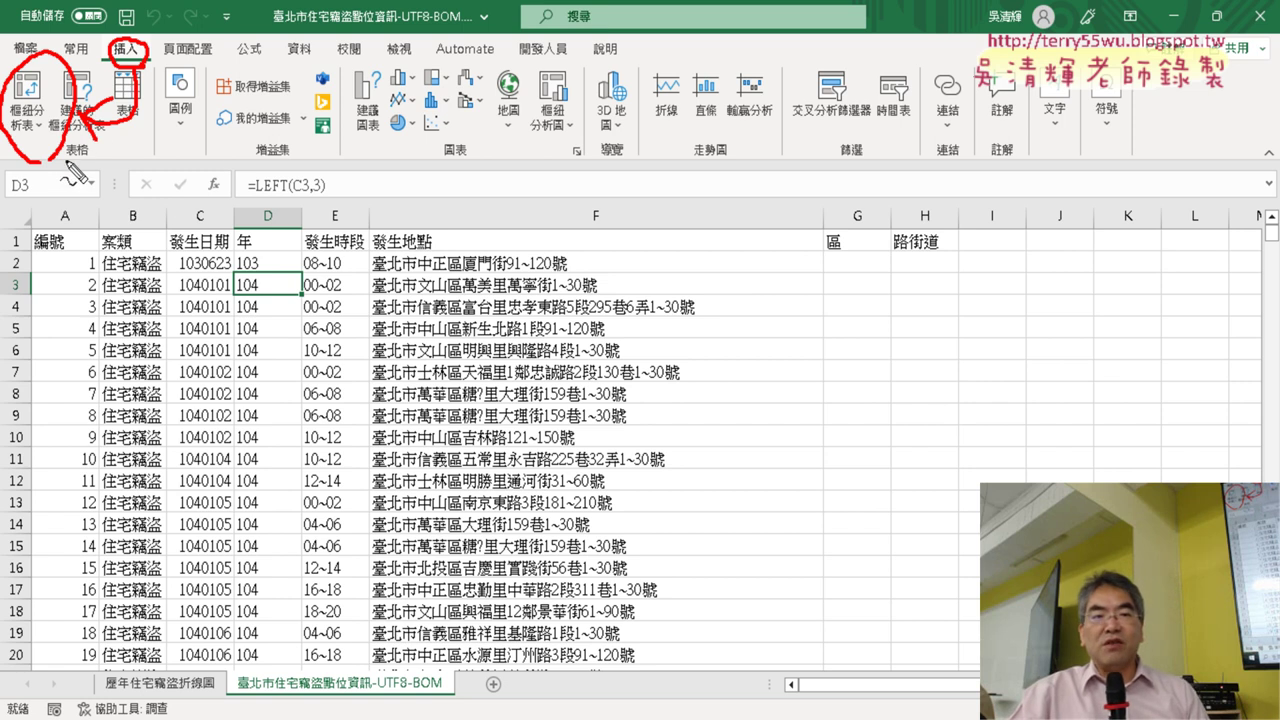
left_click_drag(66, 162, 255, 208)
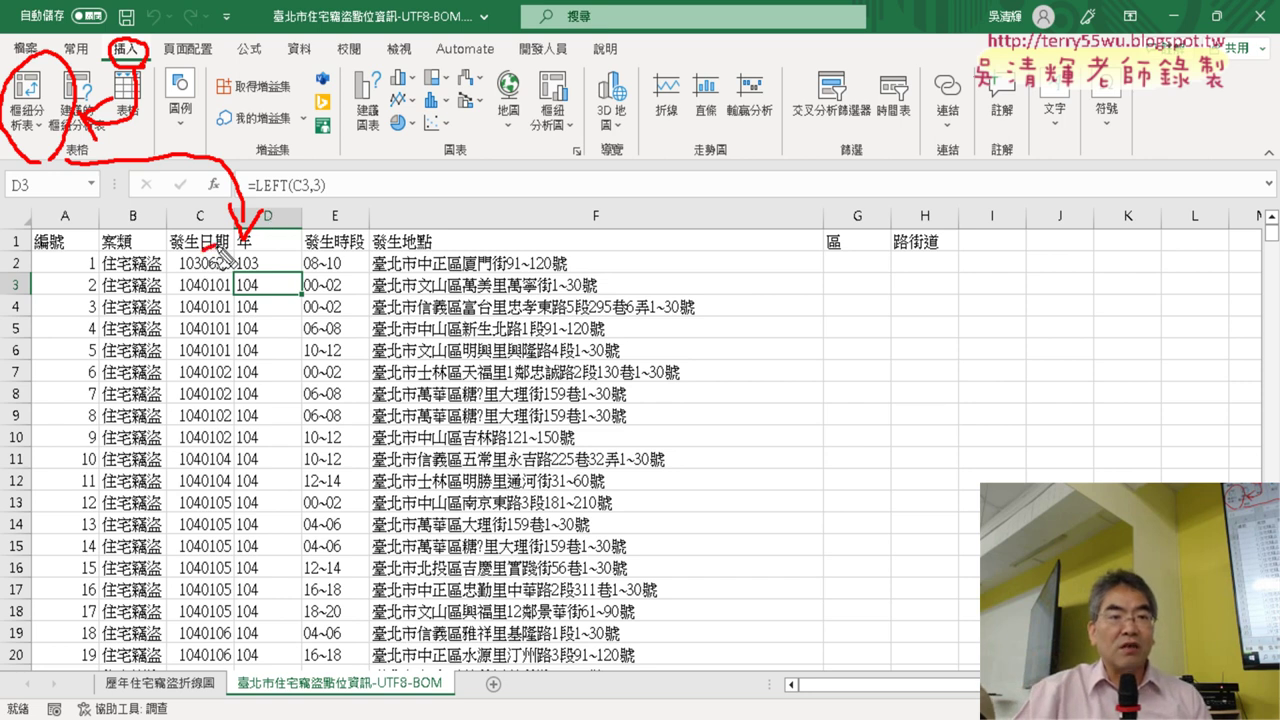
left_click_drag(208, 252, 245, 240)
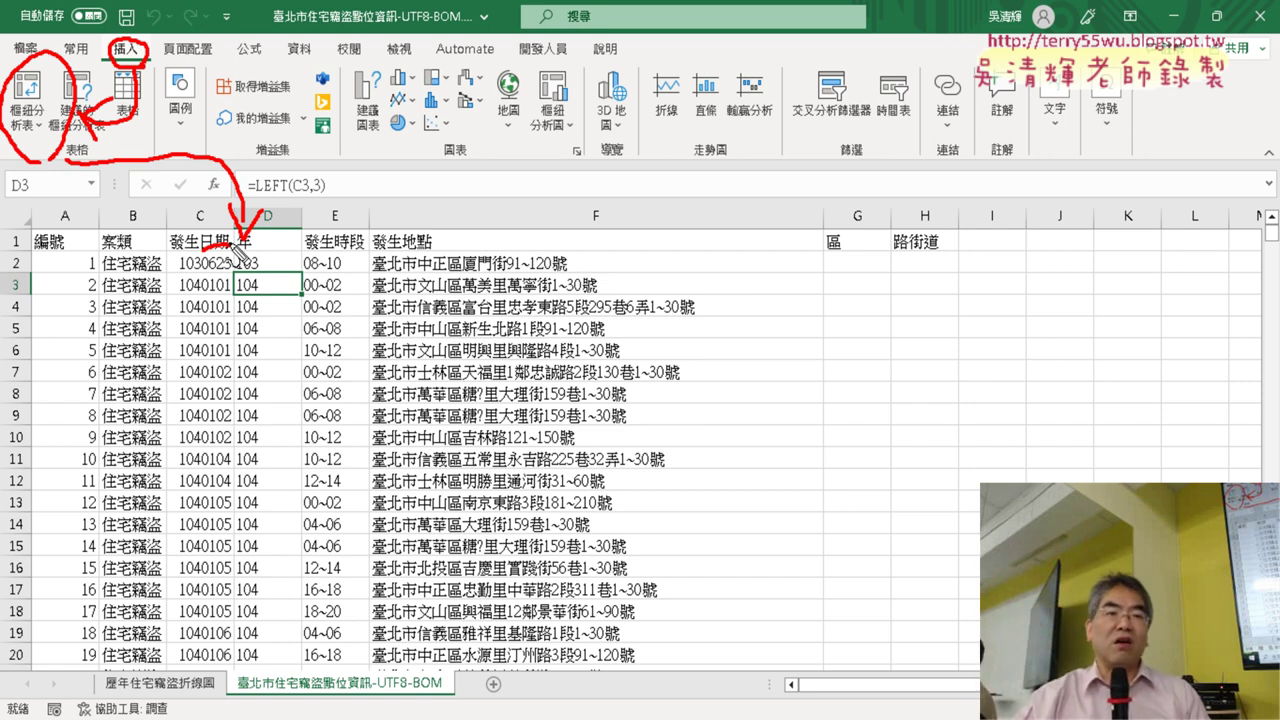
mouse_move(245, 255)
left_mouse_down()
mouse_move(262, 262)
mouse_move(213, 250)
left_mouse_up()
left_click_drag(236, 166, 288, 240)
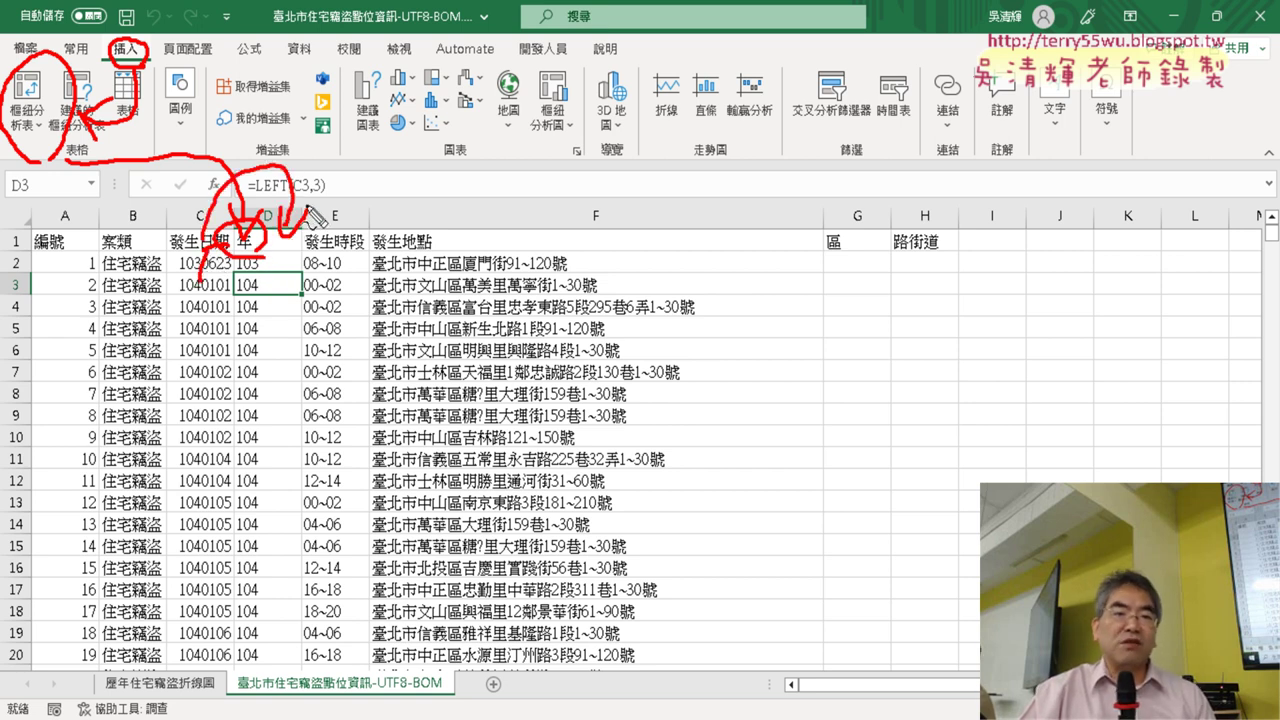
left_click_drag(855, 232, 938, 258)
left_click_drag(918, 200, 944, 258)
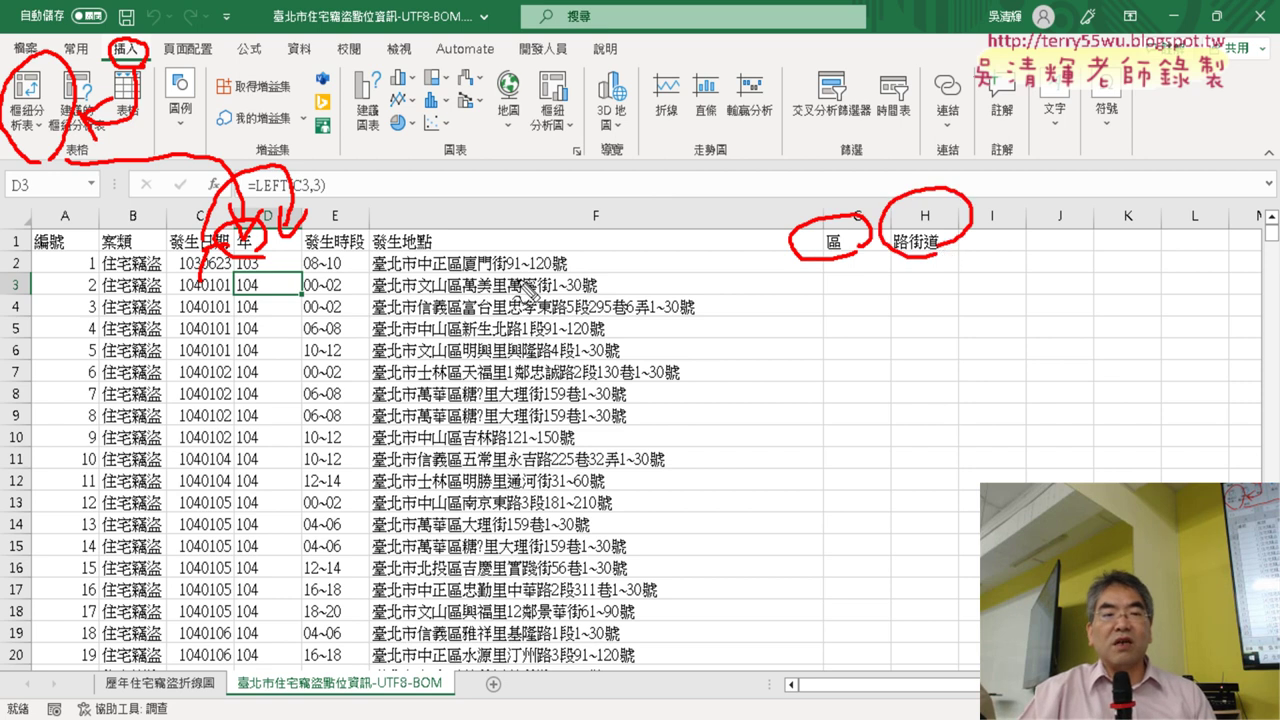
key("Escape")
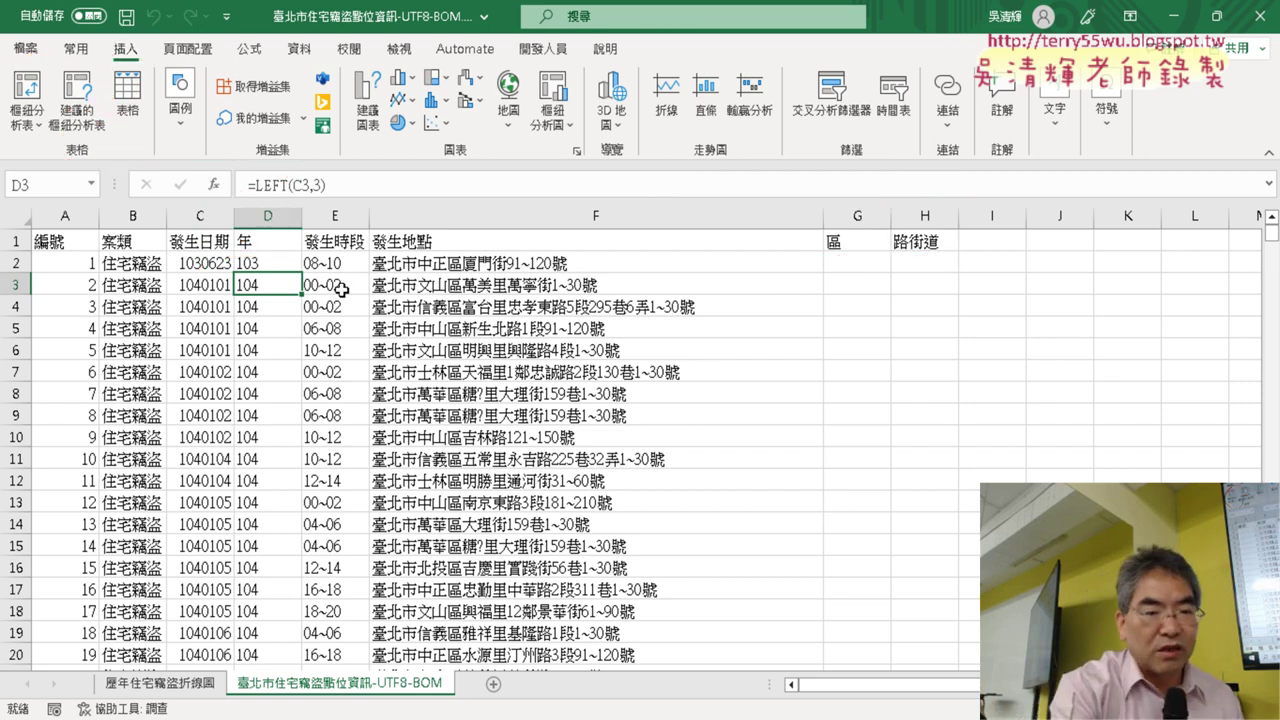
left_click(177, 684)
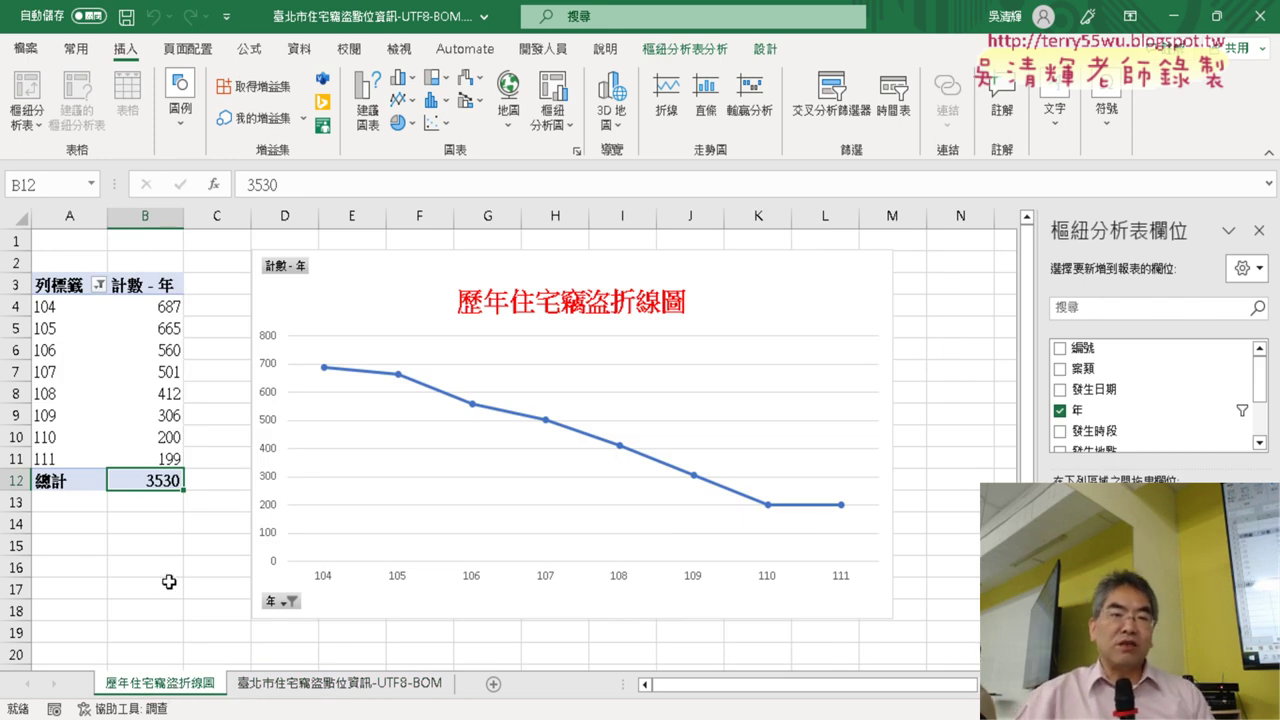
left_click(96, 375)
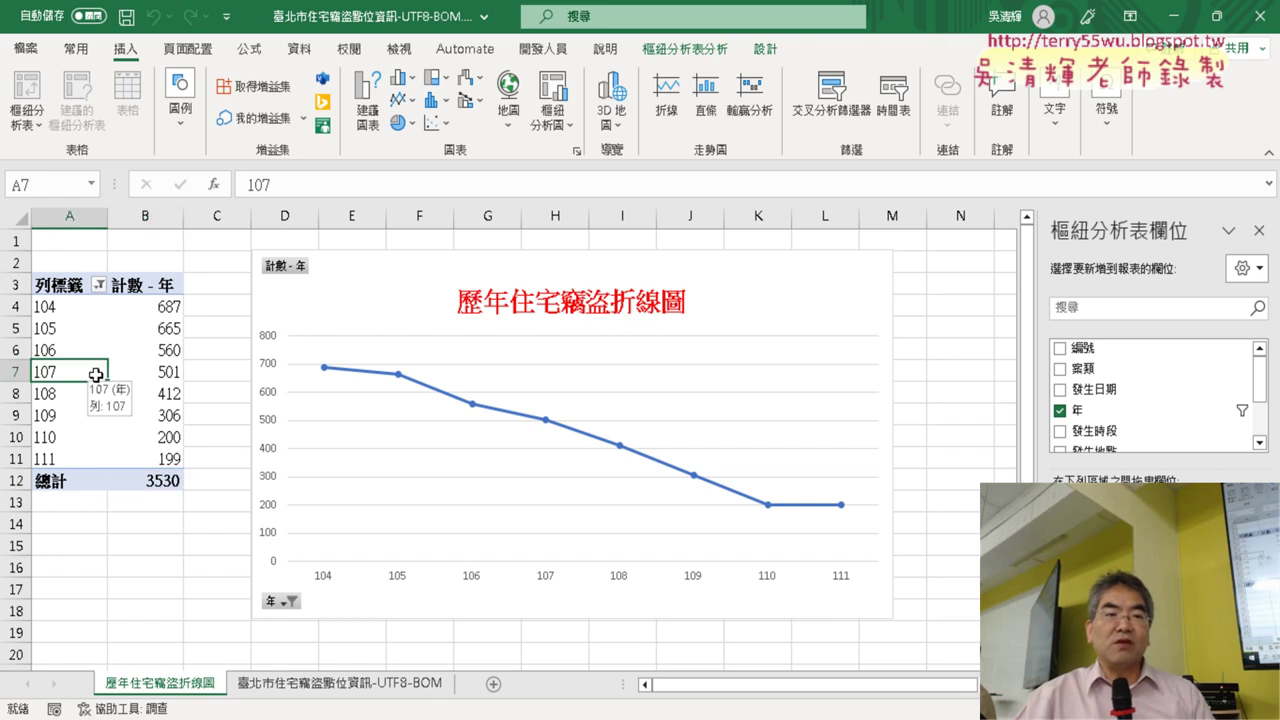
left_click(410, 684)
left_click(274, 217)
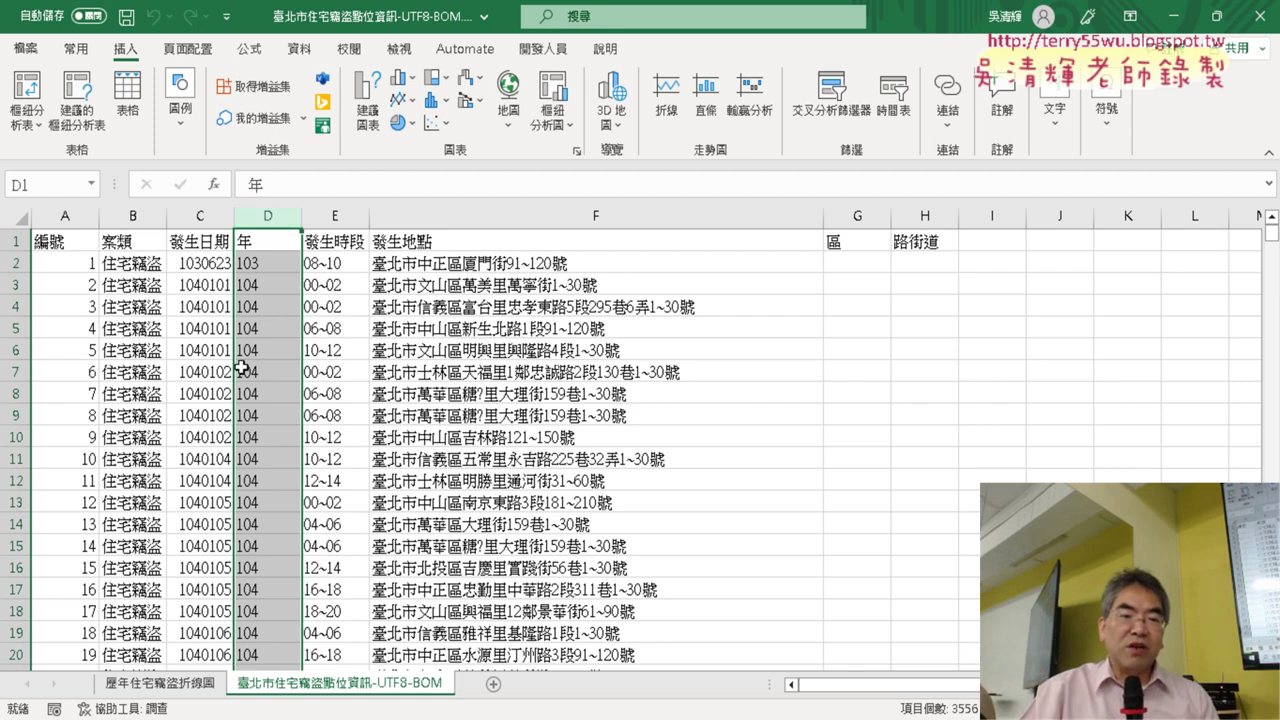
left_click(165, 683)
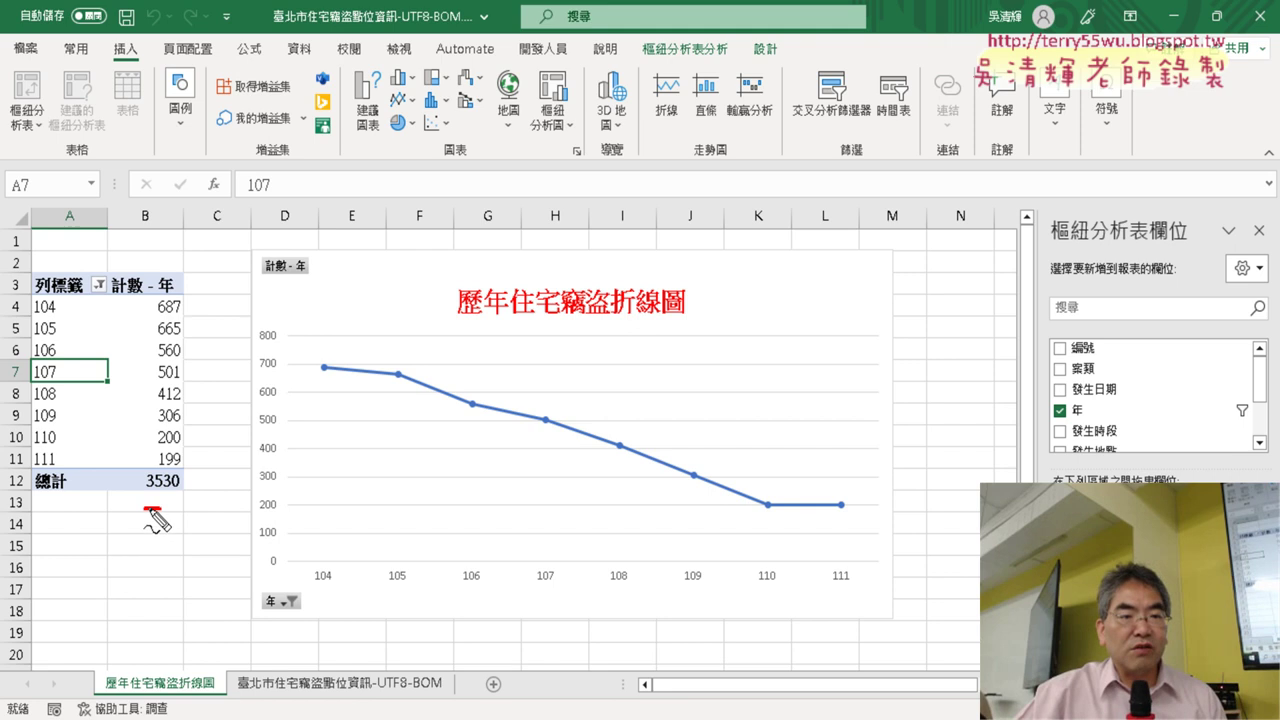
left_click_drag(150, 511, 152, 506)
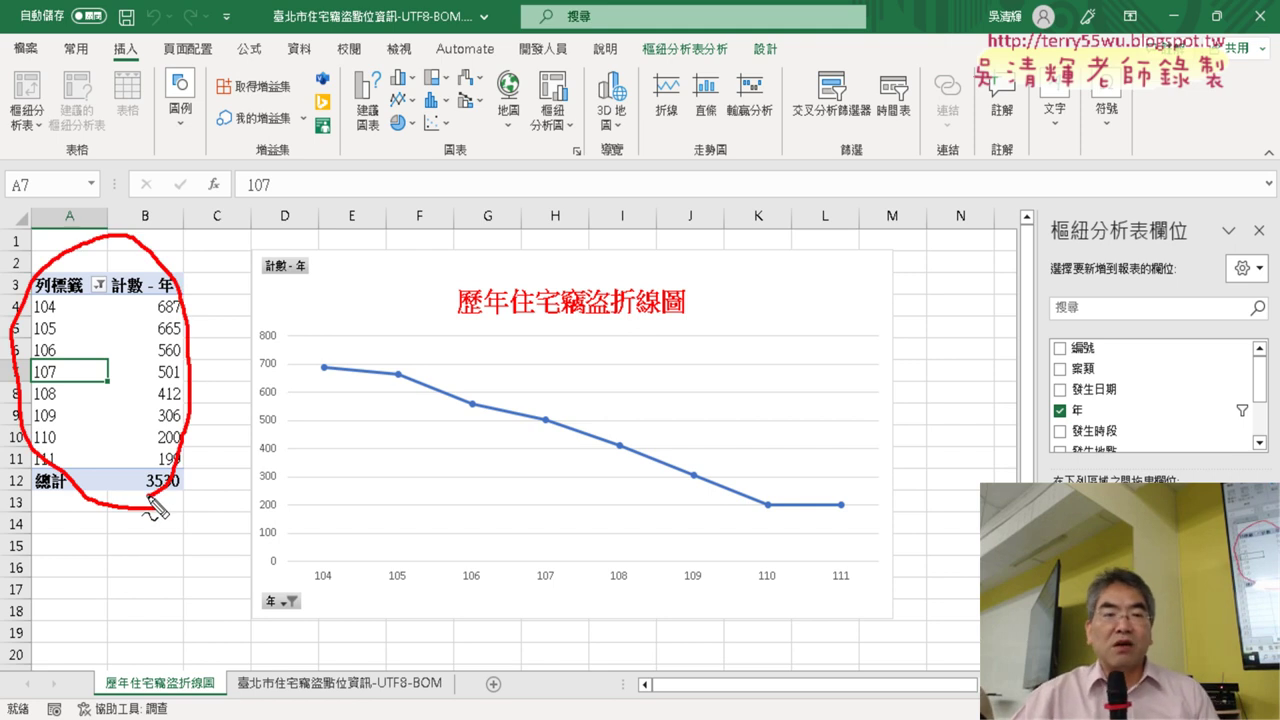
key("Escape")
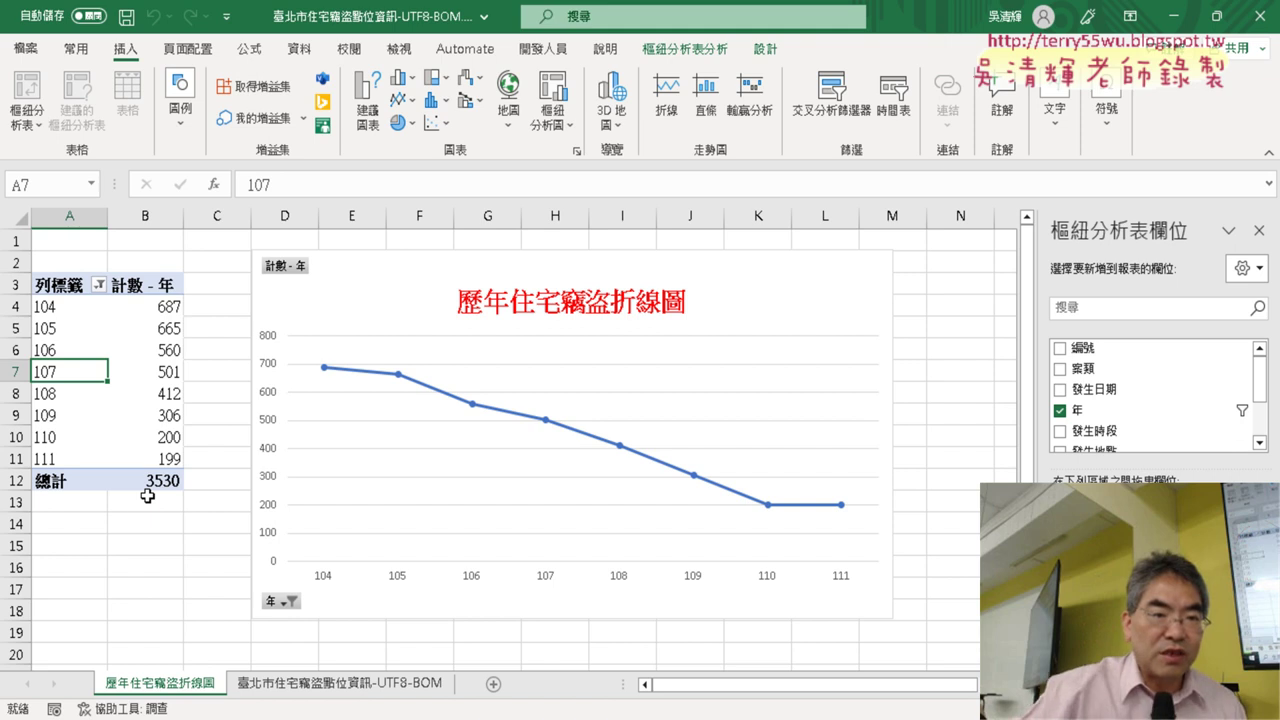
left_click(329, 684)
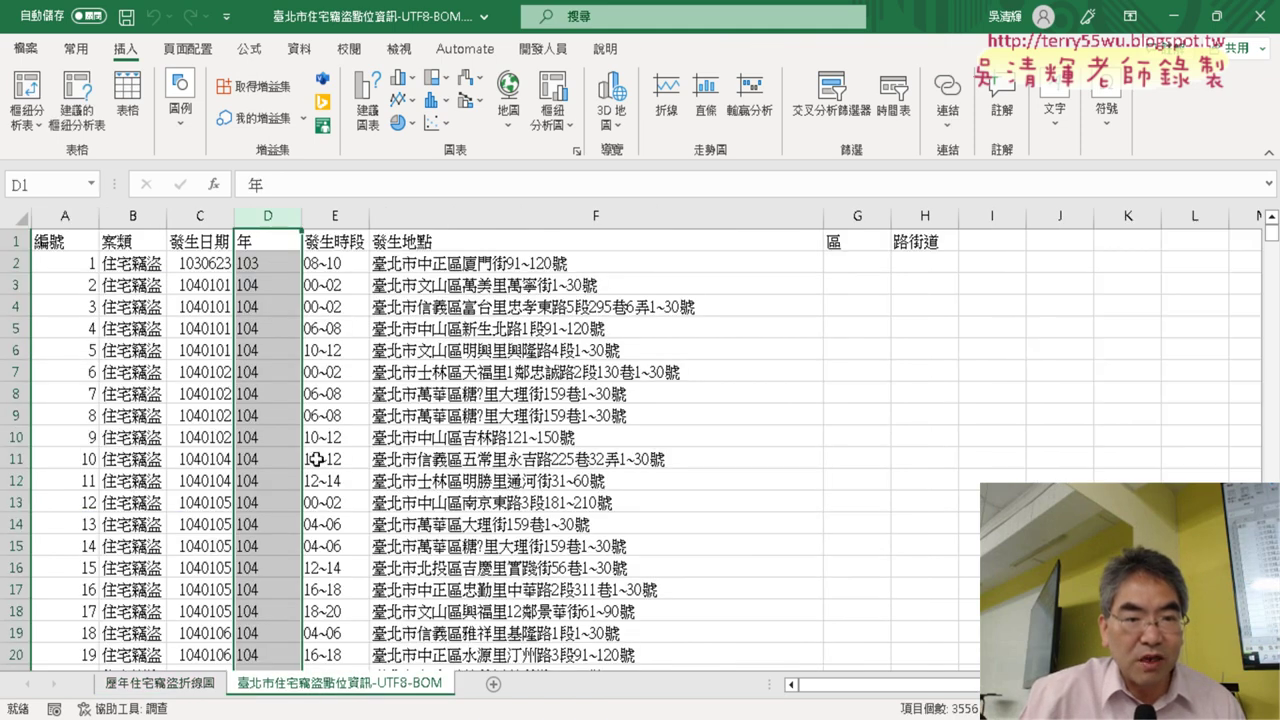
Step: Build a new-sheet pivot table counting burglaries per 年, then select the rows for years 104–111
left_click(290, 356)
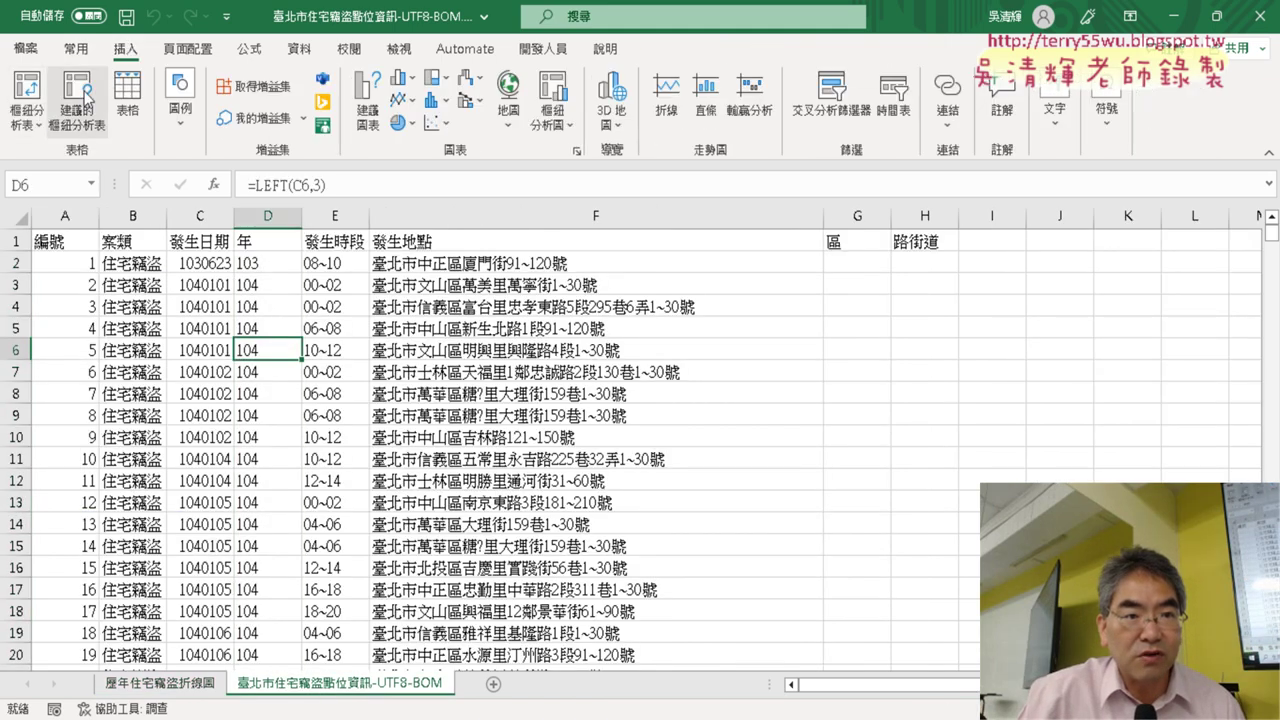
left_click(40, 117)
left_click(80, 155)
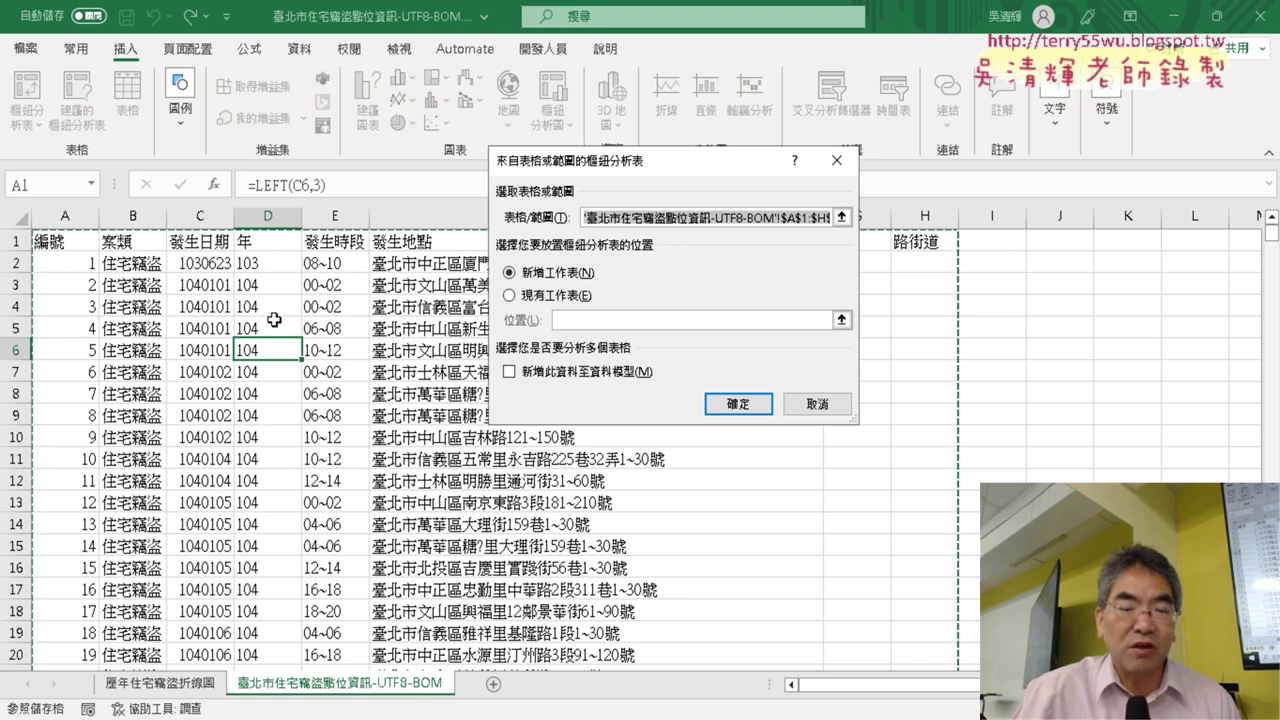
left_click(740, 403)
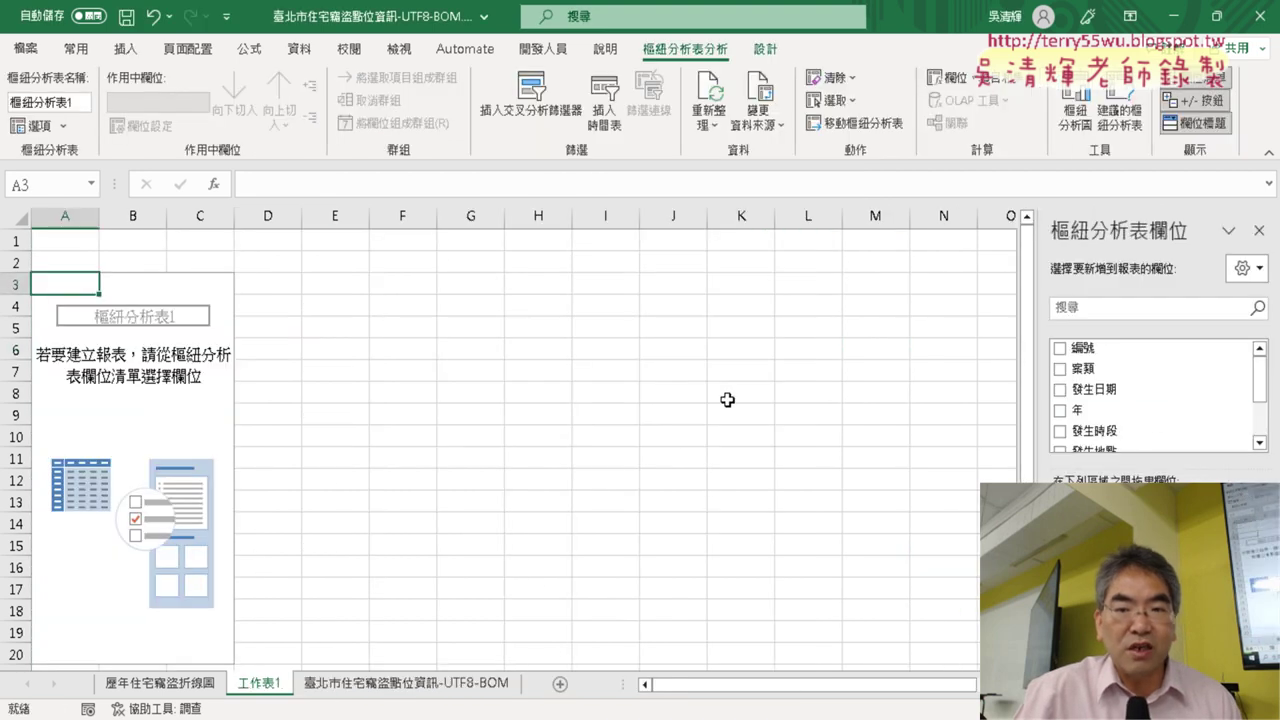
left_click(1100, 411)
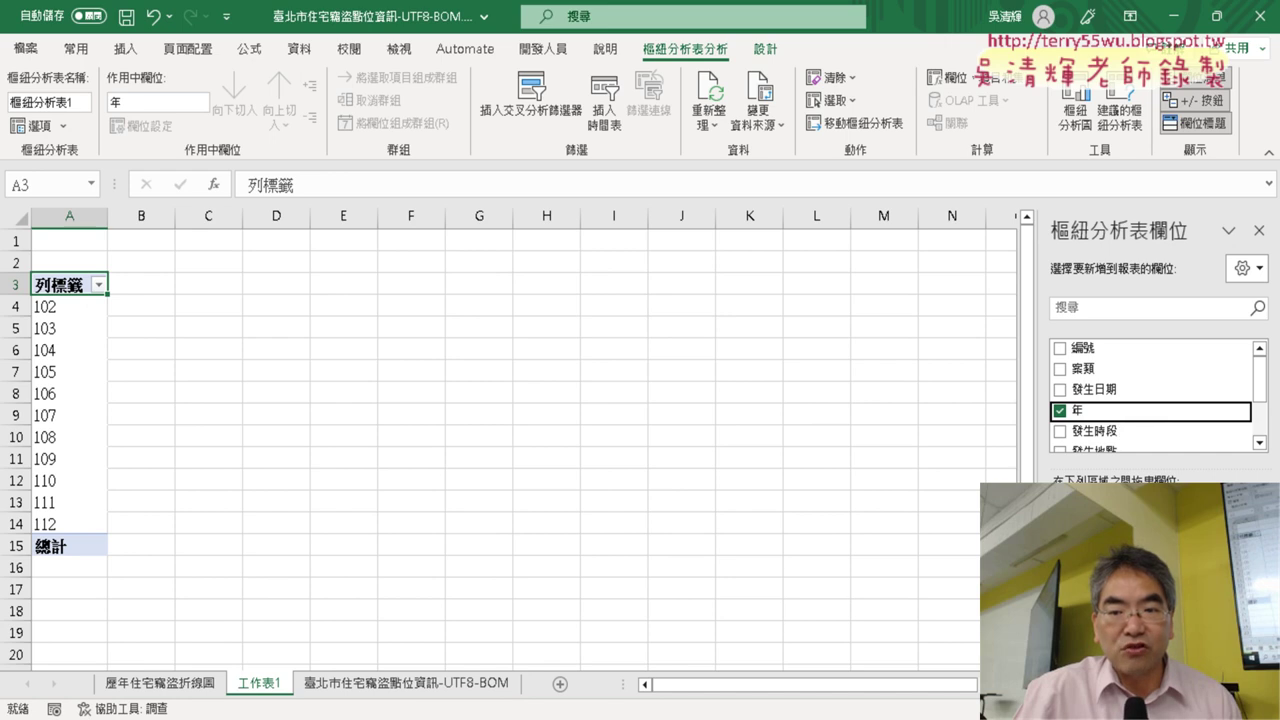
left_click_drag(1100, 411, 1150, 640)
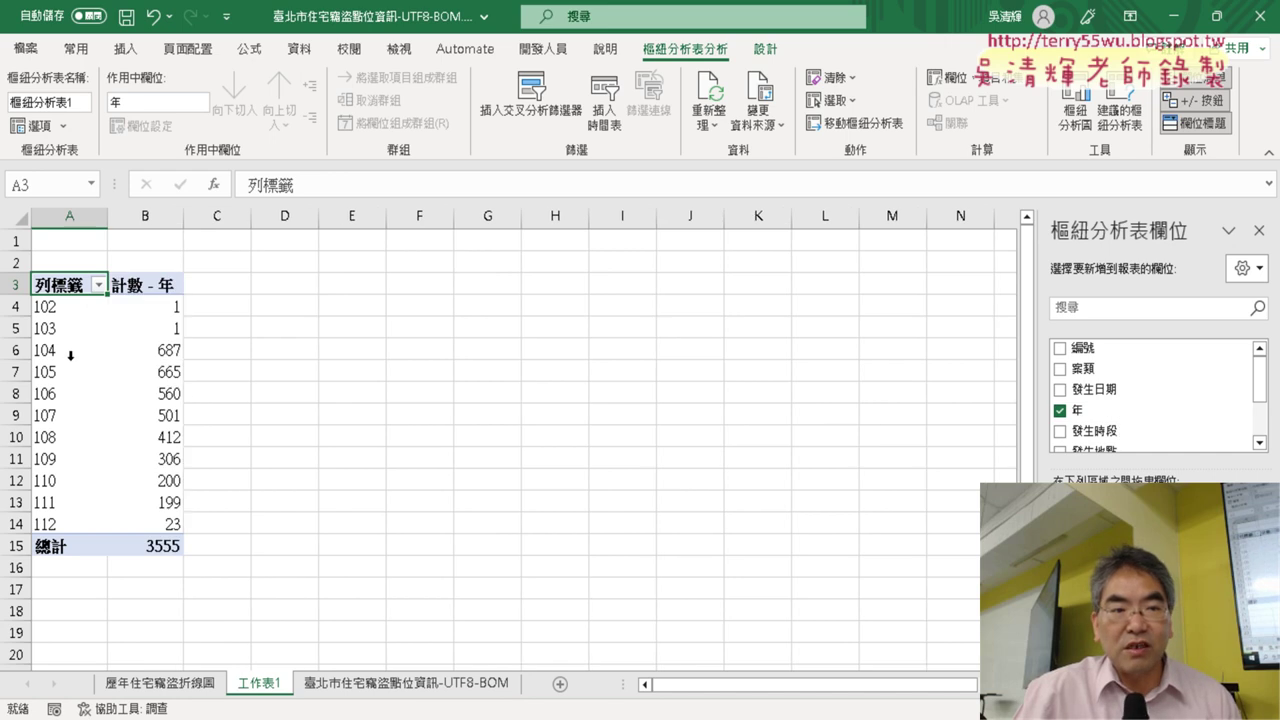
left_click(18, 350)
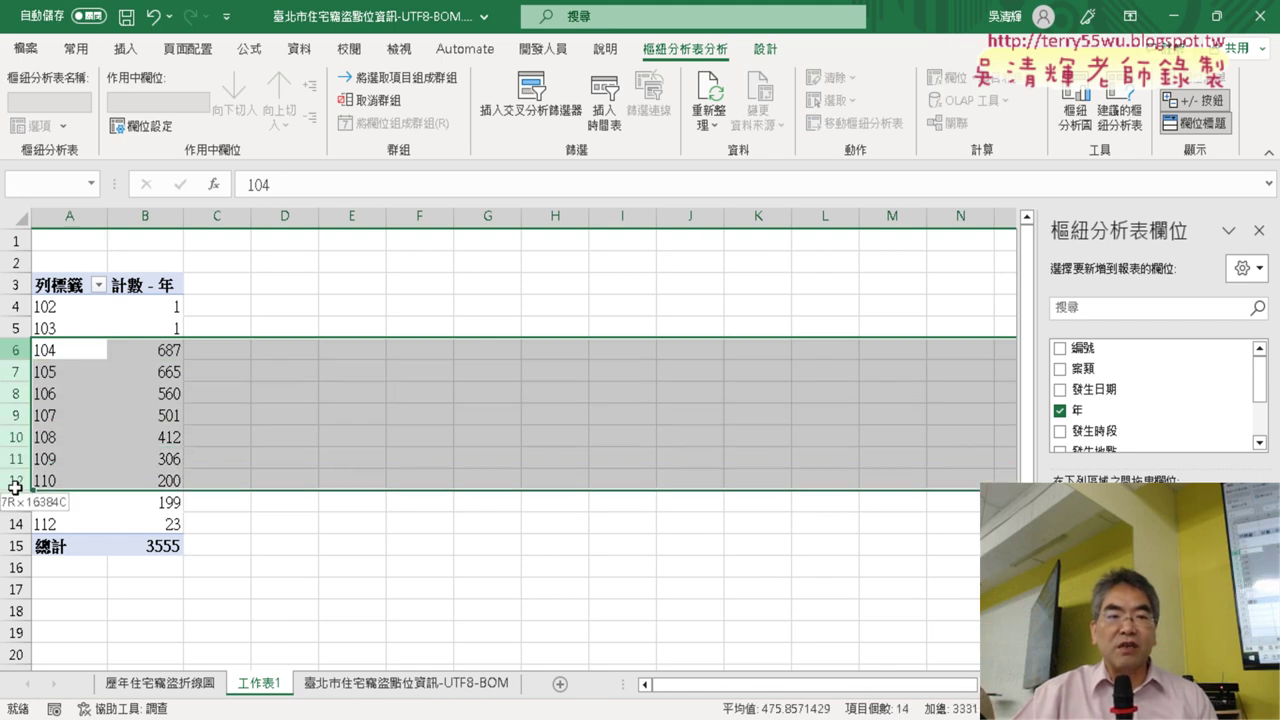
left_click_drag(26, 357, 14, 502)
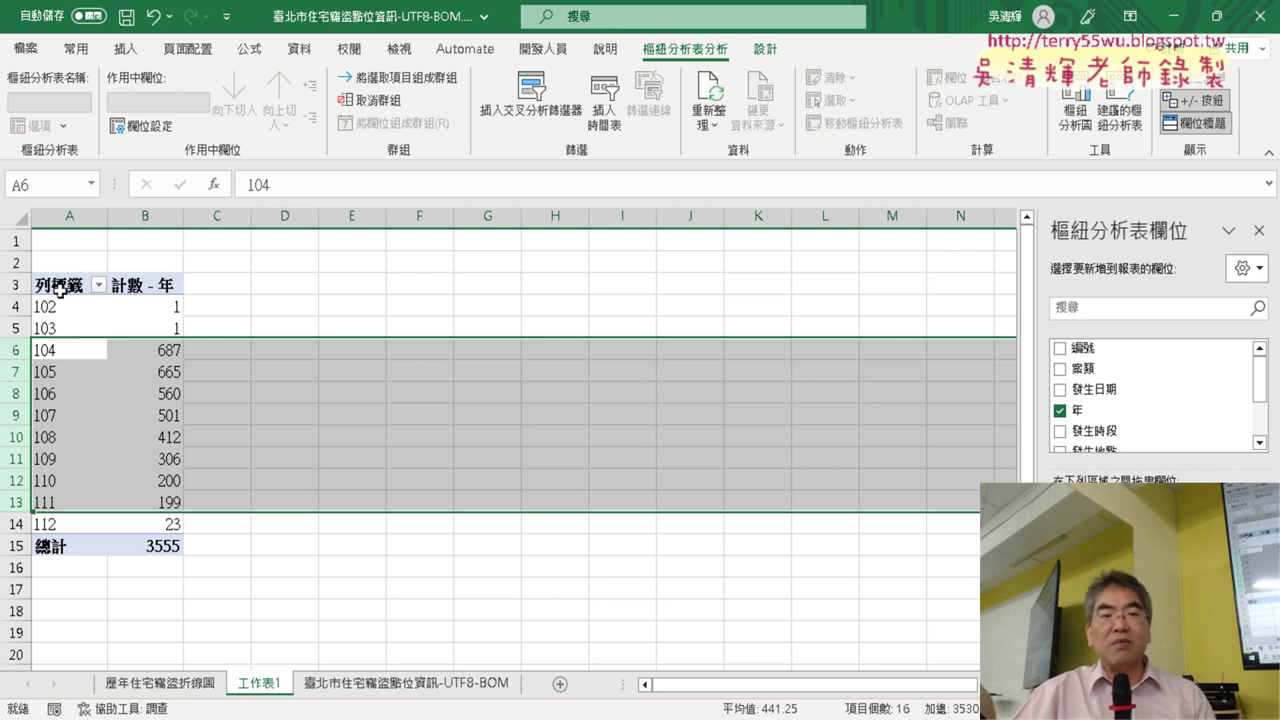
Step: Filter out years 102, 103 and 112 so the pivot table totals 3530 for 104–111
left_click(98, 287)
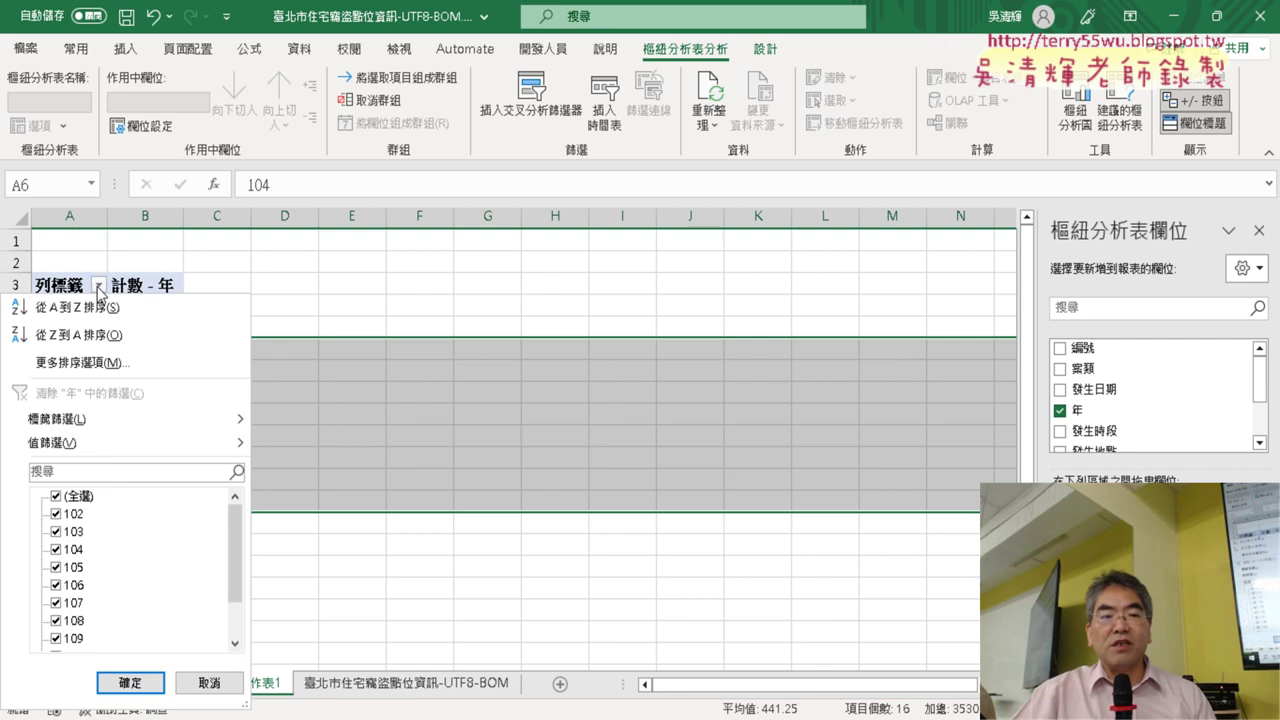
left_click(56, 514)
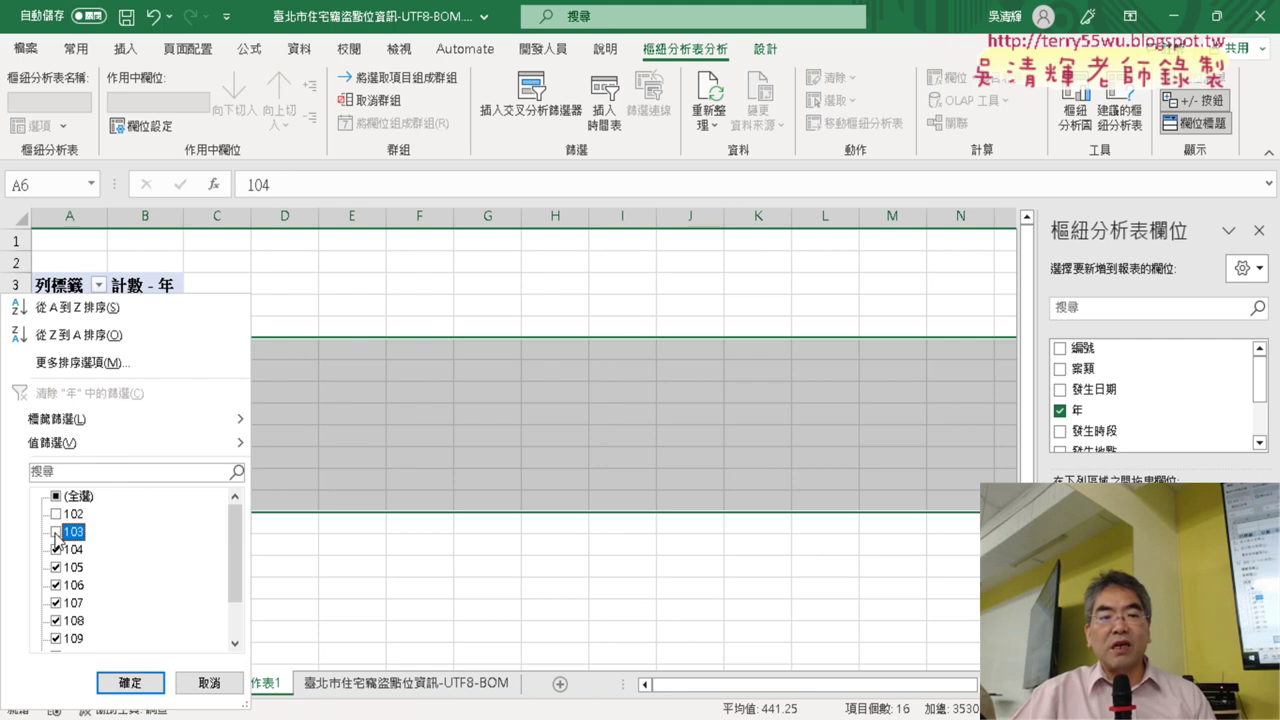
scroll(150, 538, "down", 1)
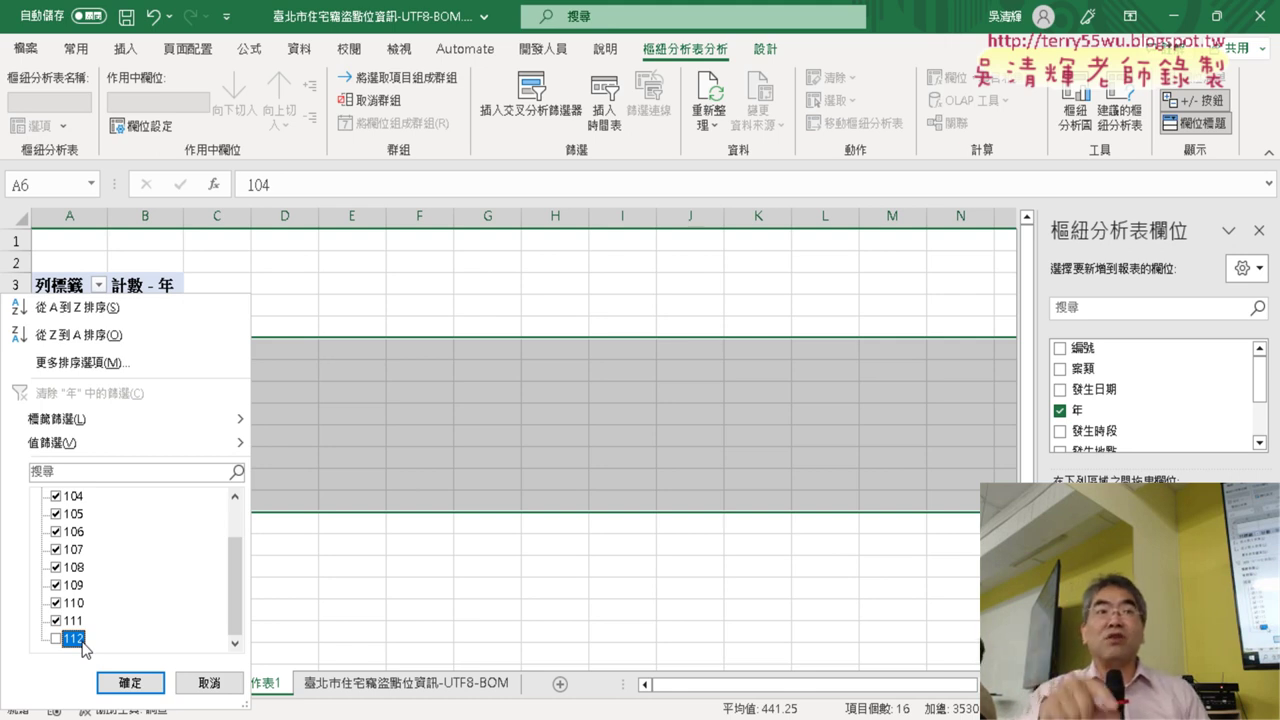
left_click(140, 686)
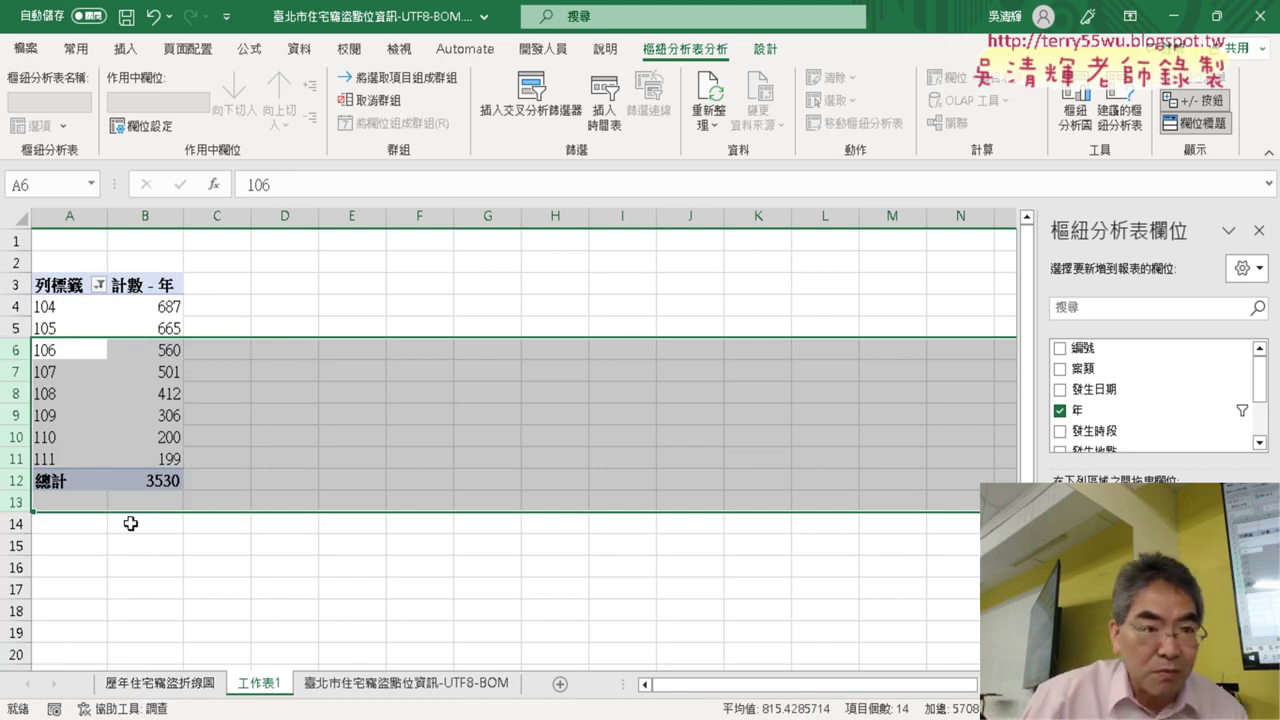
left_click_drag(18, 307, 18, 459)
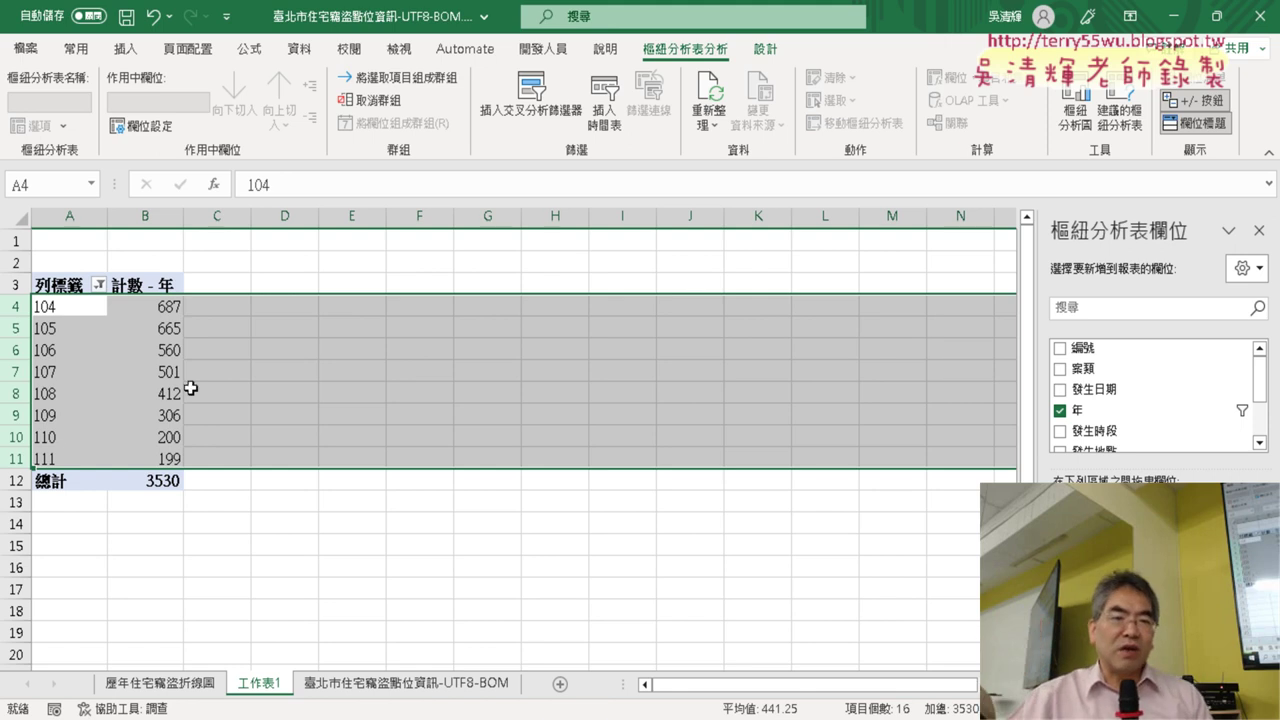
left_click(133, 354)
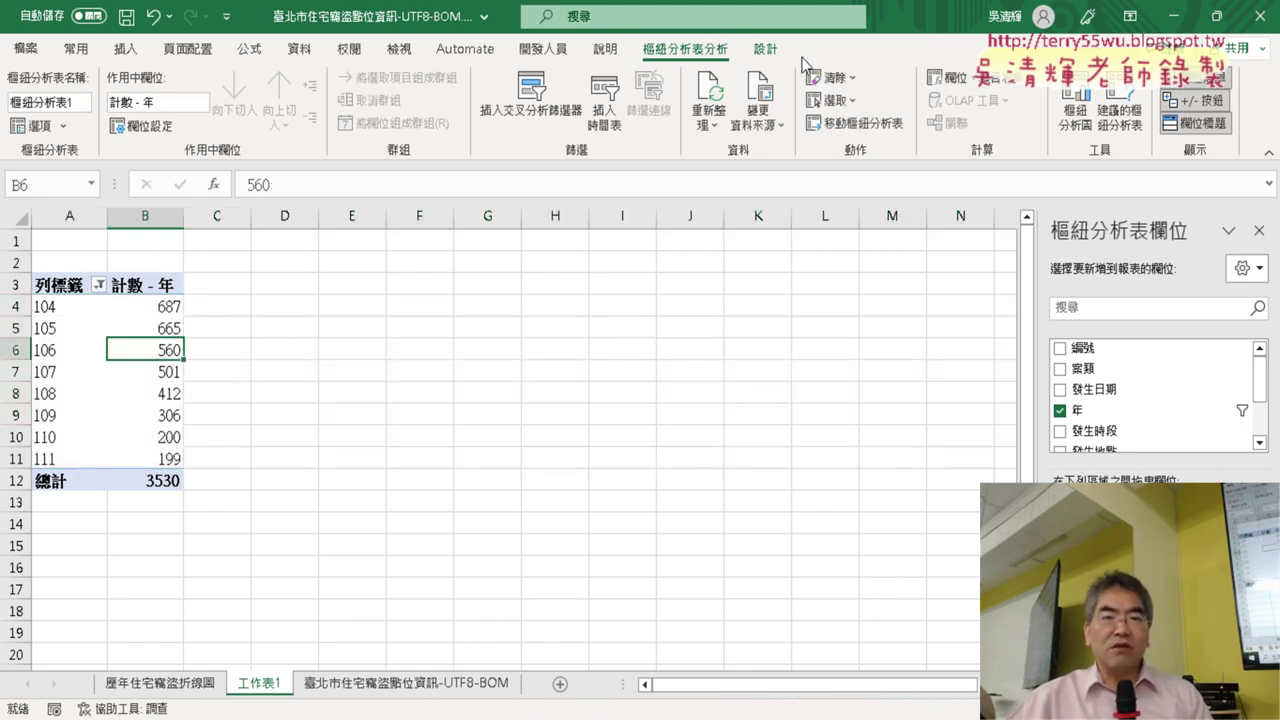
Step: Insert a 含有資料標記的折線圖 (line with markers) pivot chart of the yearly counts
left_click(1080, 120)
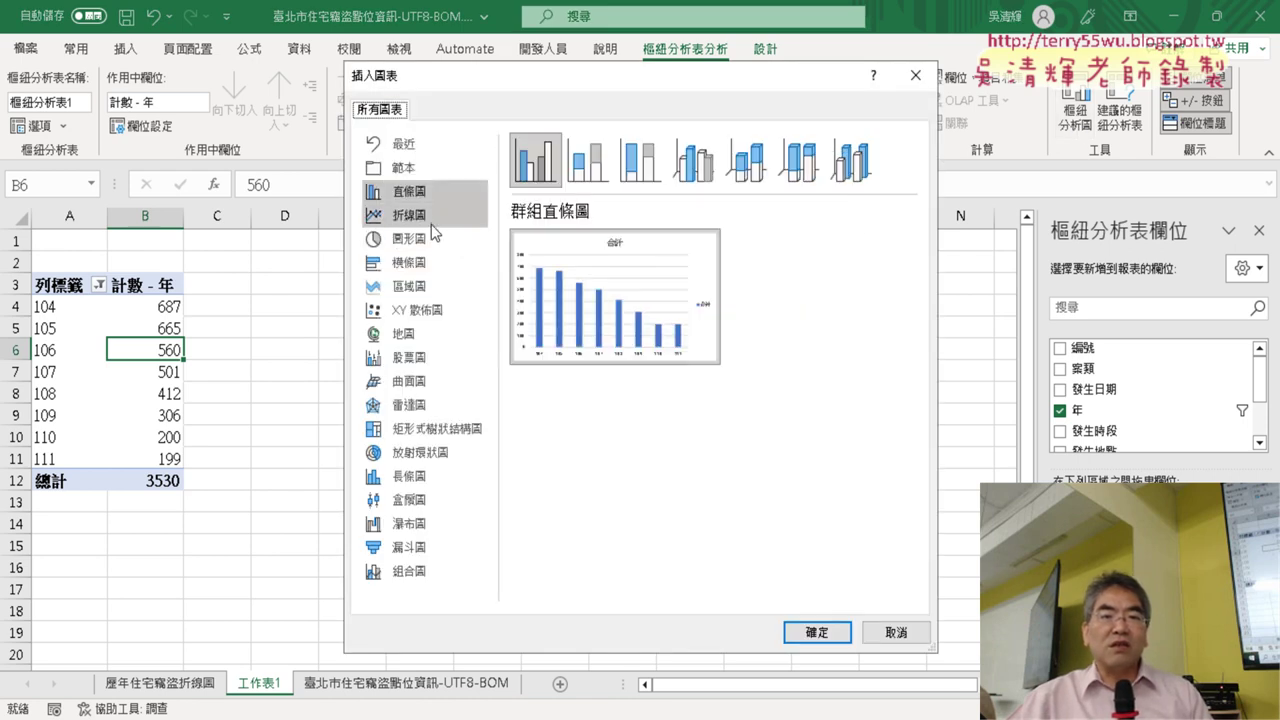
left_click(431, 223)
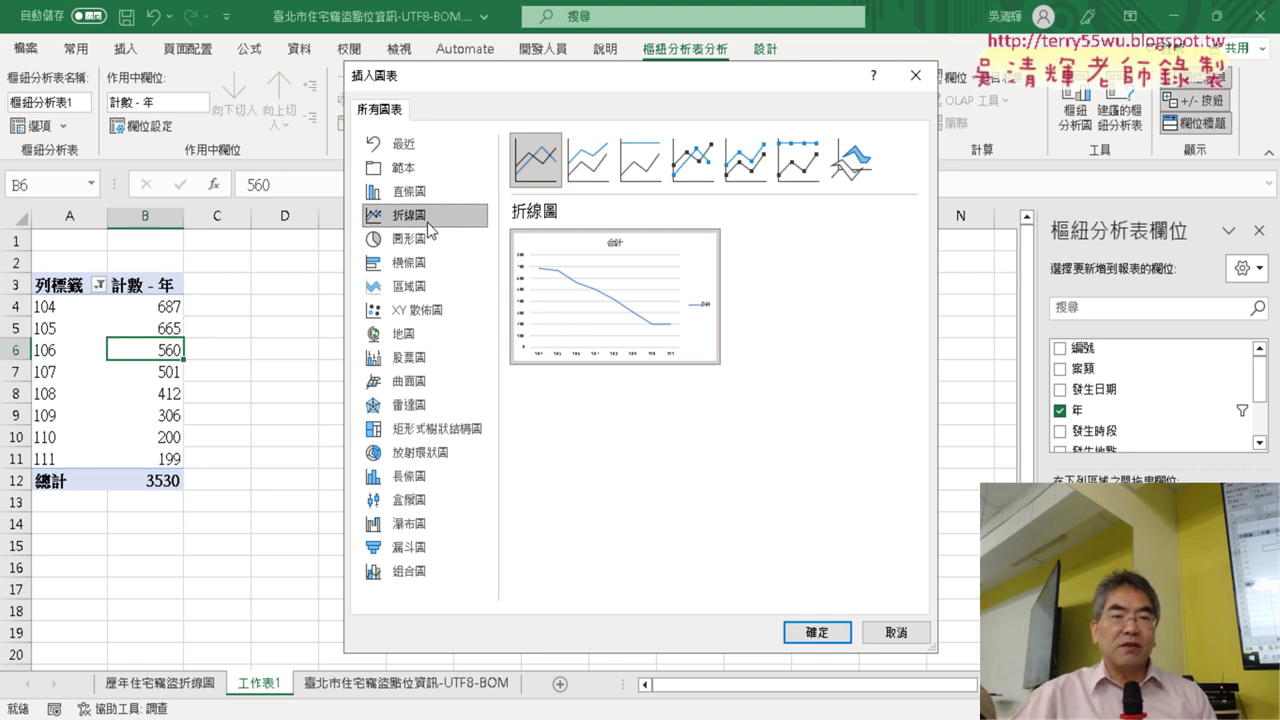
left_click(686, 176)
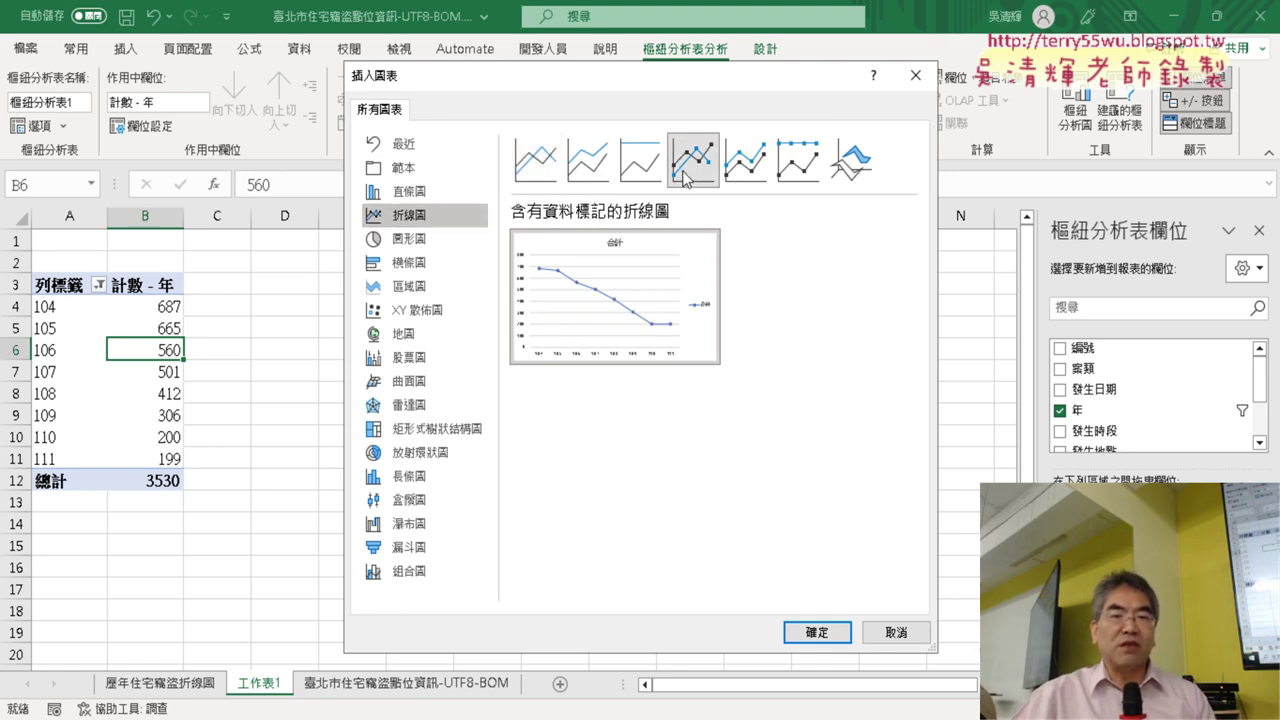
mouse_move(632, 248)
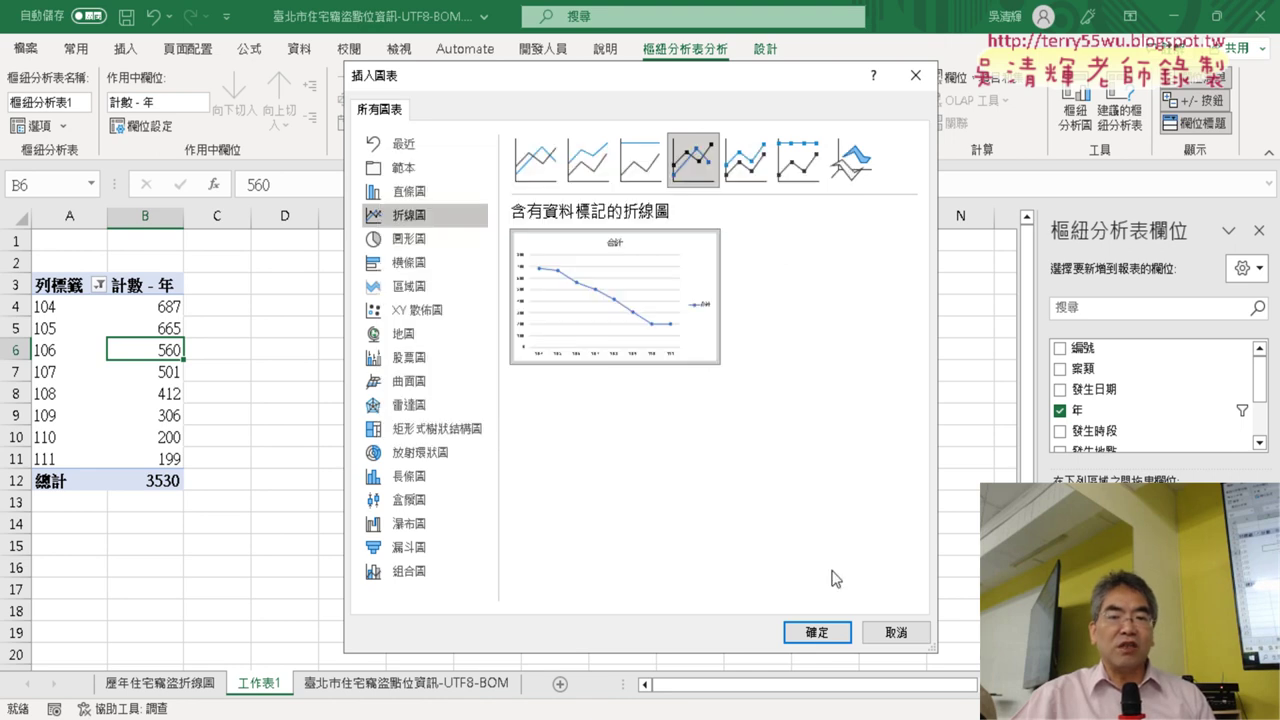
left_click(817, 633)
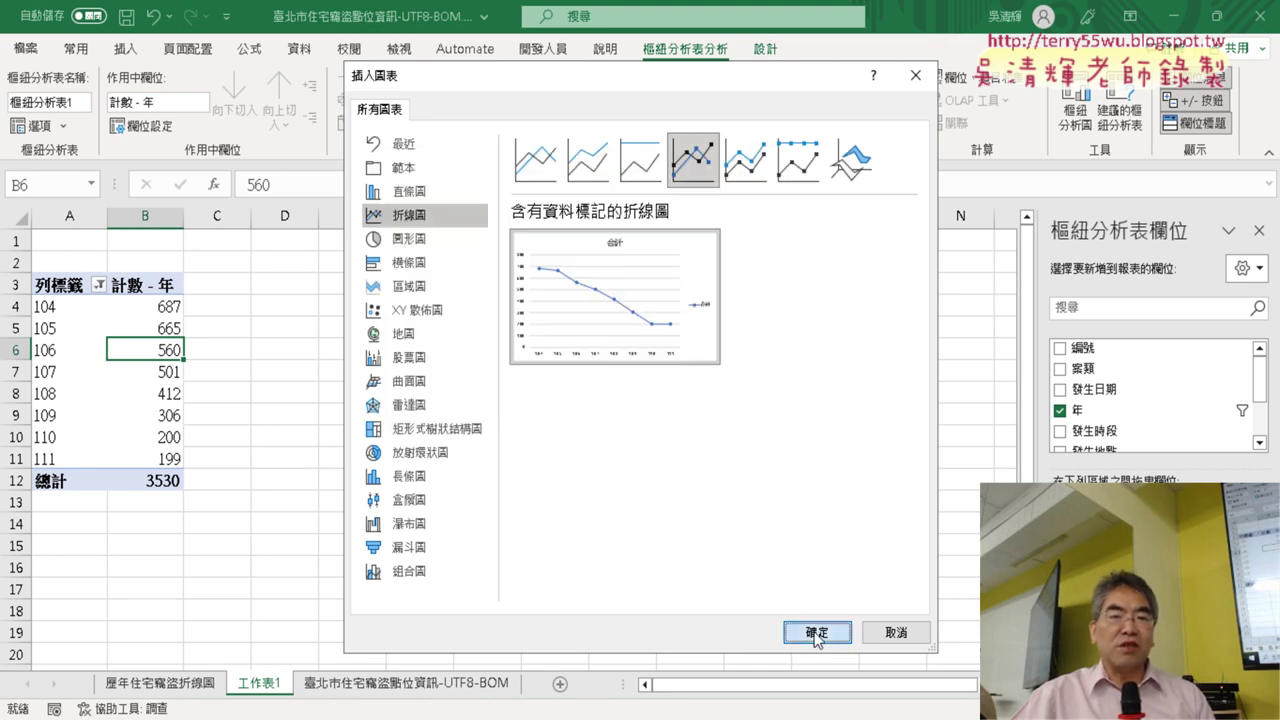
Step: Enlarge the pivot chart by its corner, right and bottom edges, then view the 歷年住宅竊盜折線圖 sheet
left_click_drag(298, 308, 252, 256)
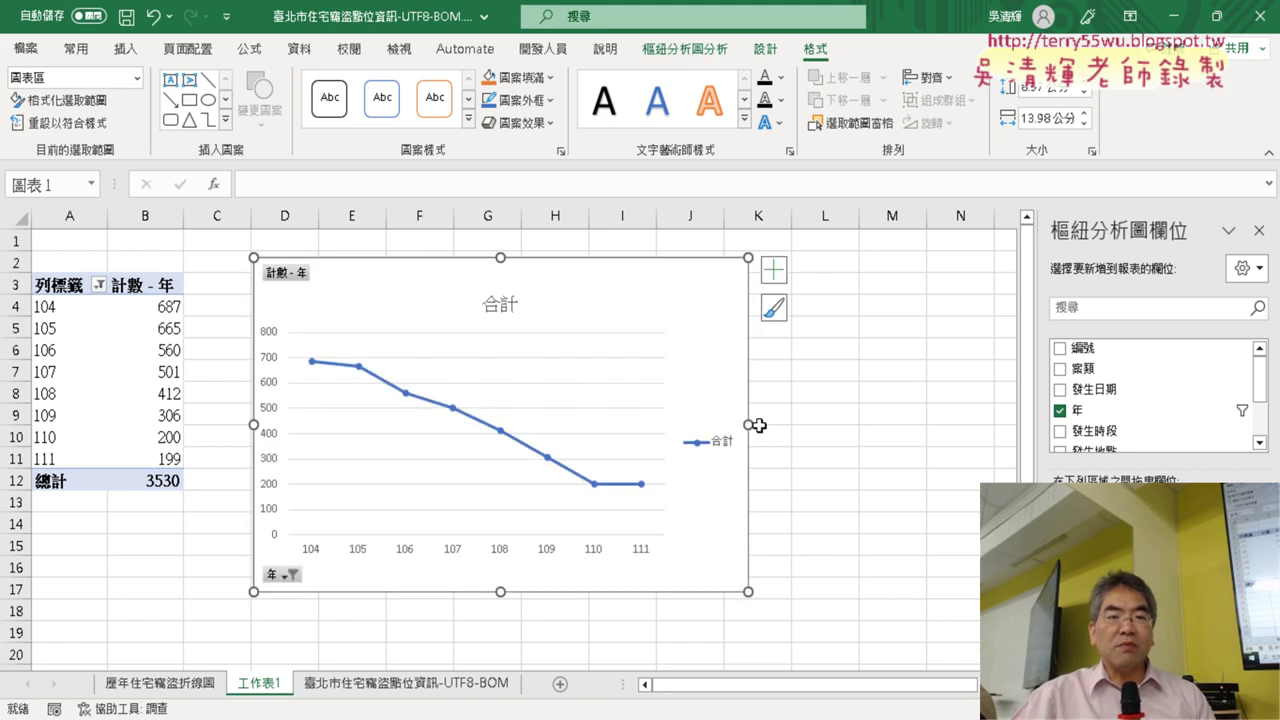
left_click_drag(748, 424, 970, 424)
left_click_drag(613, 593, 613, 655)
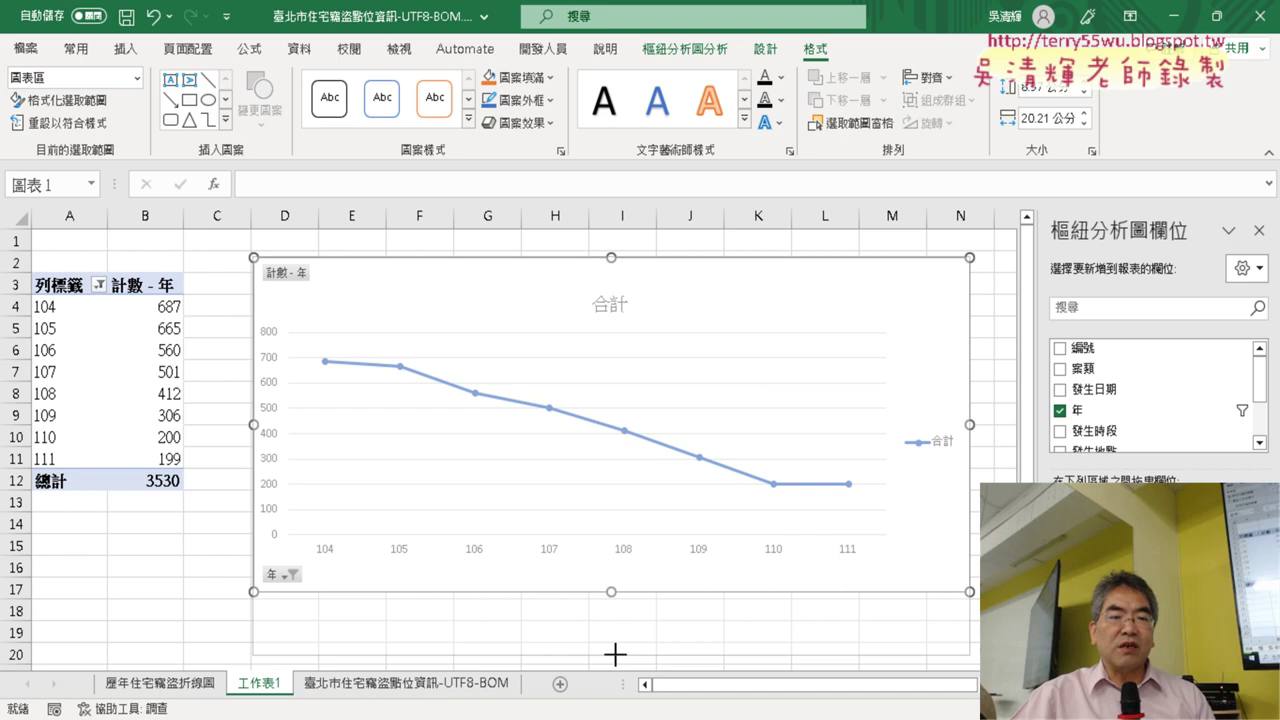
left_click(608, 306)
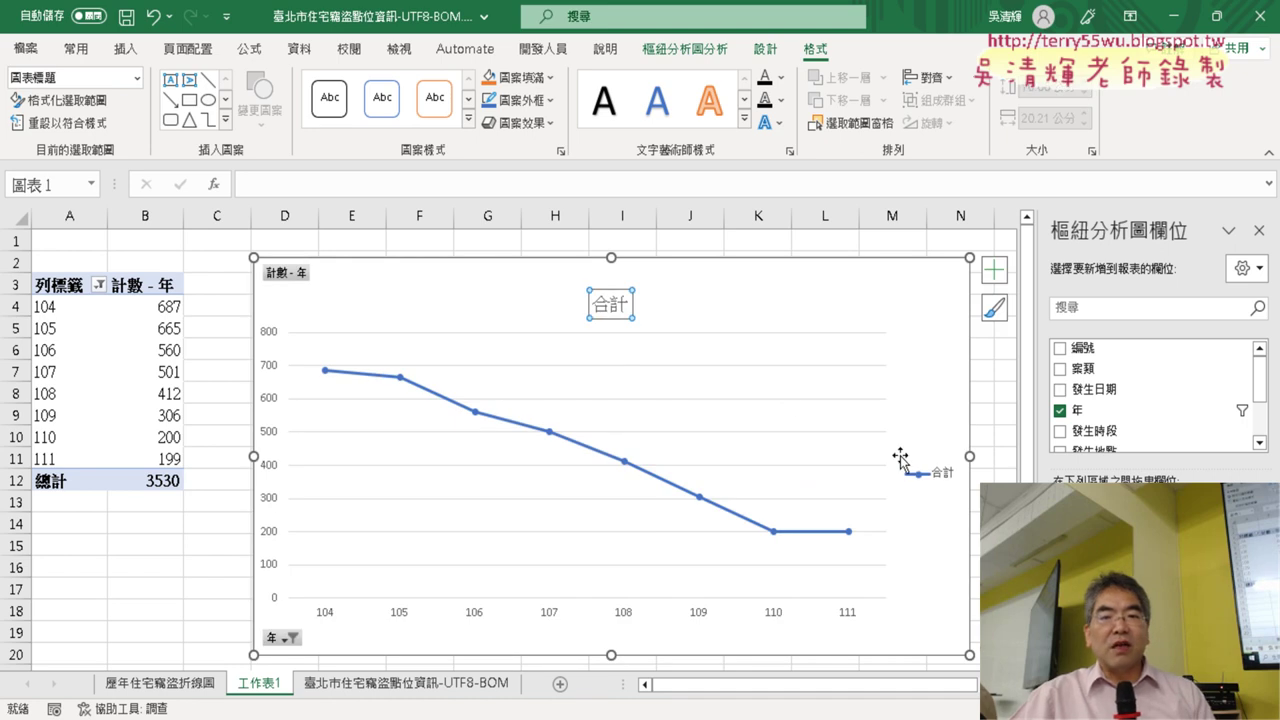
left_click(926, 480)
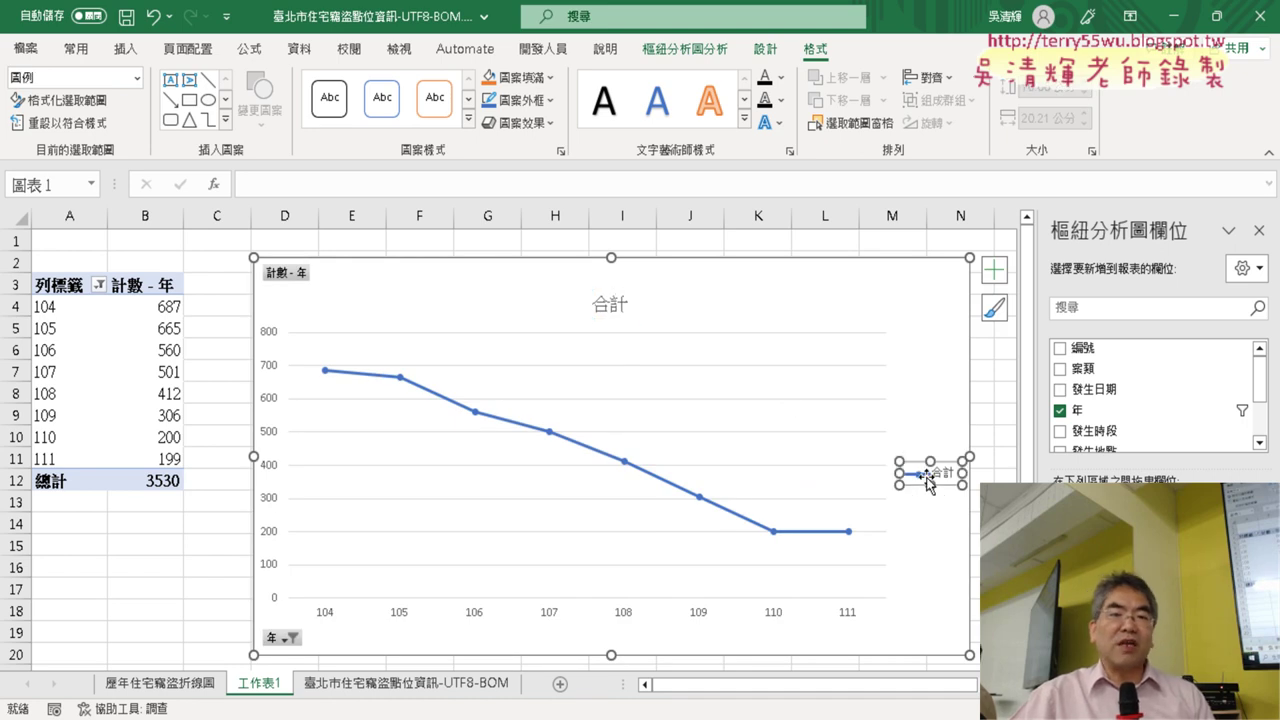
left_click(181, 689)
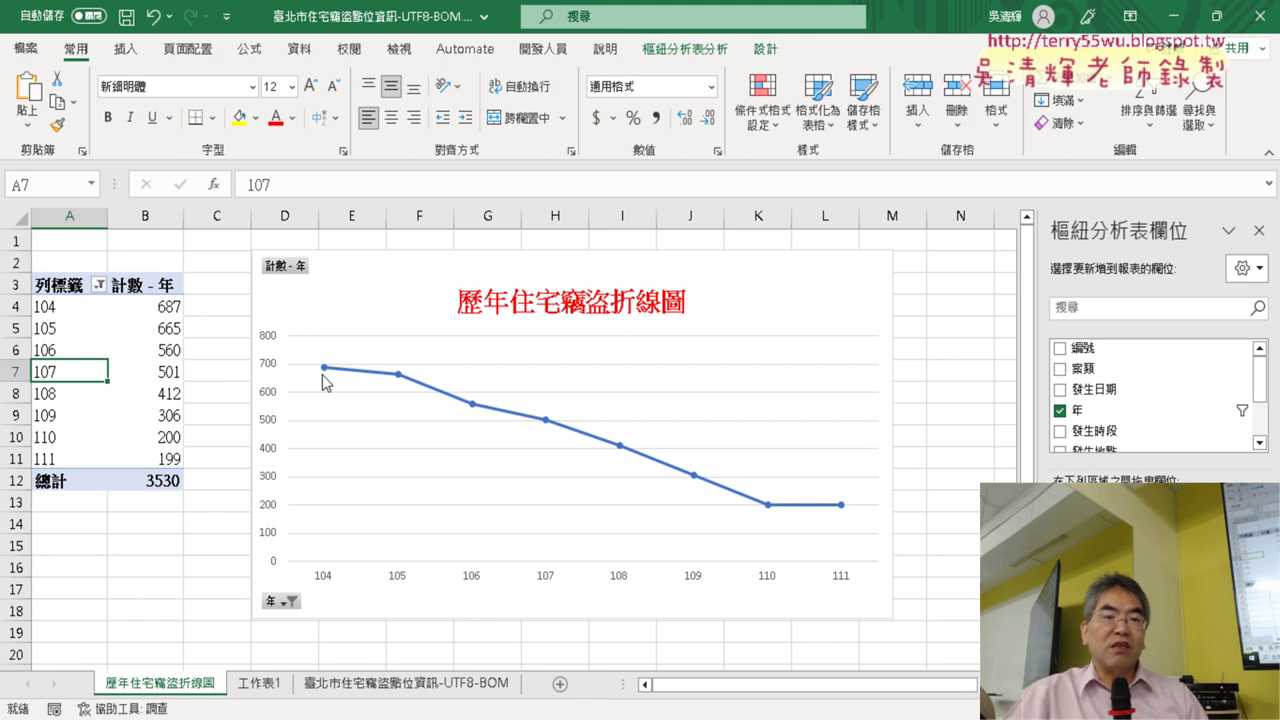
mouse_move(323, 377)
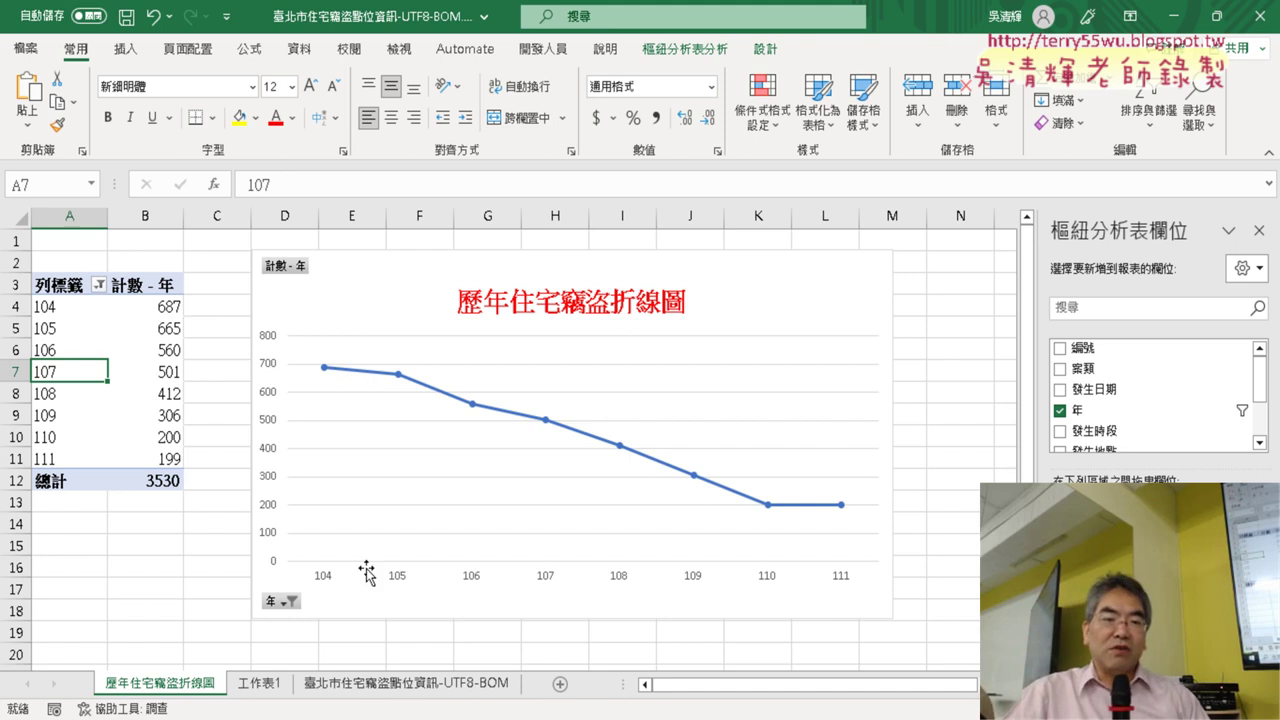
left_click(408, 692)
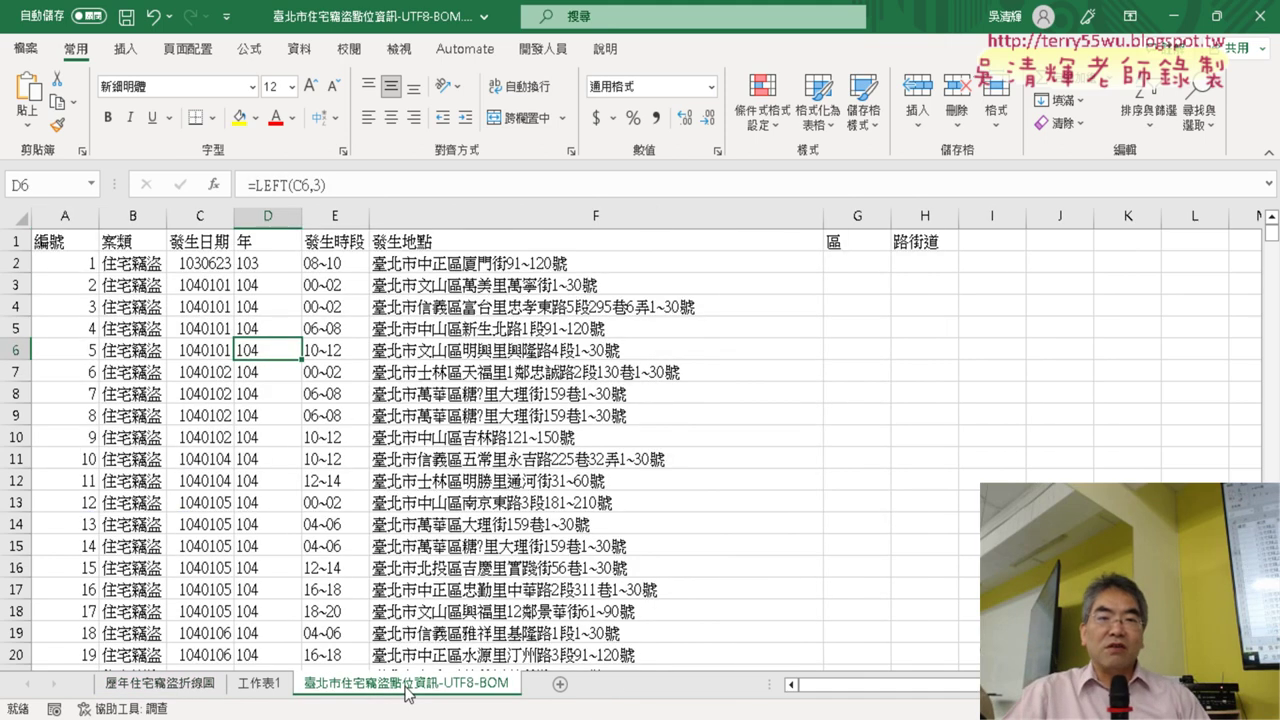
left_click(857, 241)
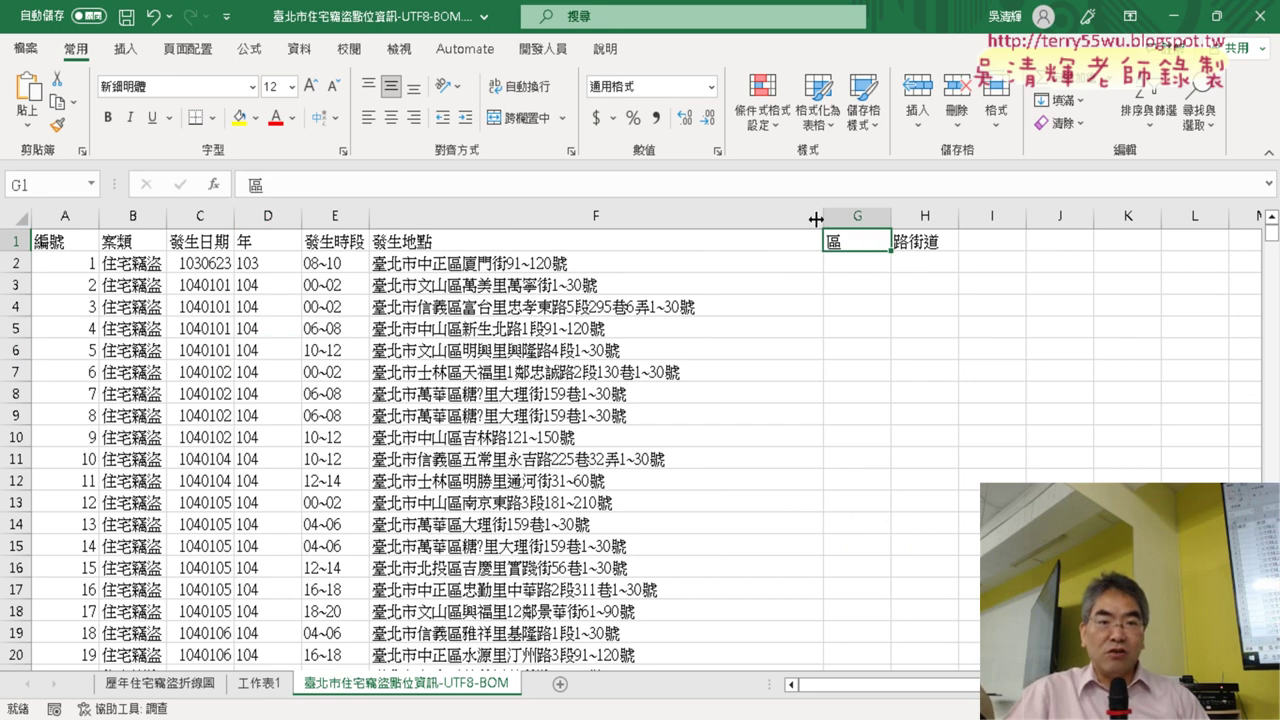
left_click(637, 212)
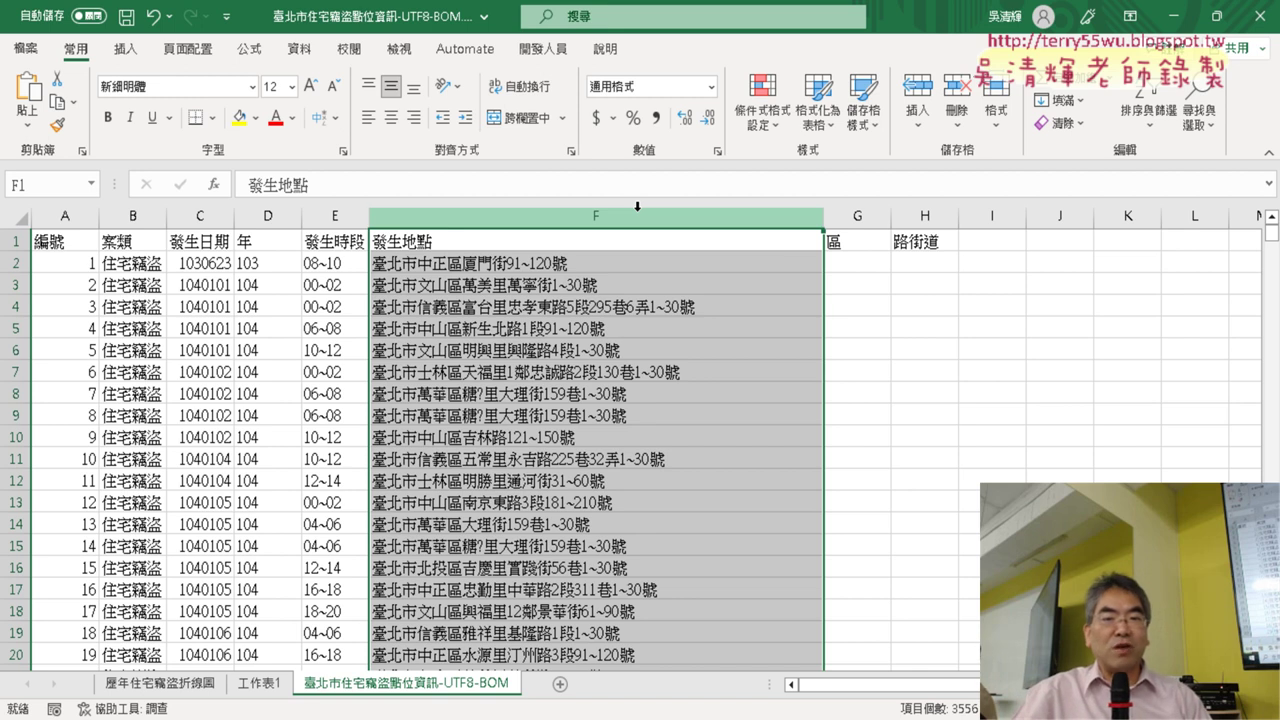
left_click(858, 263)
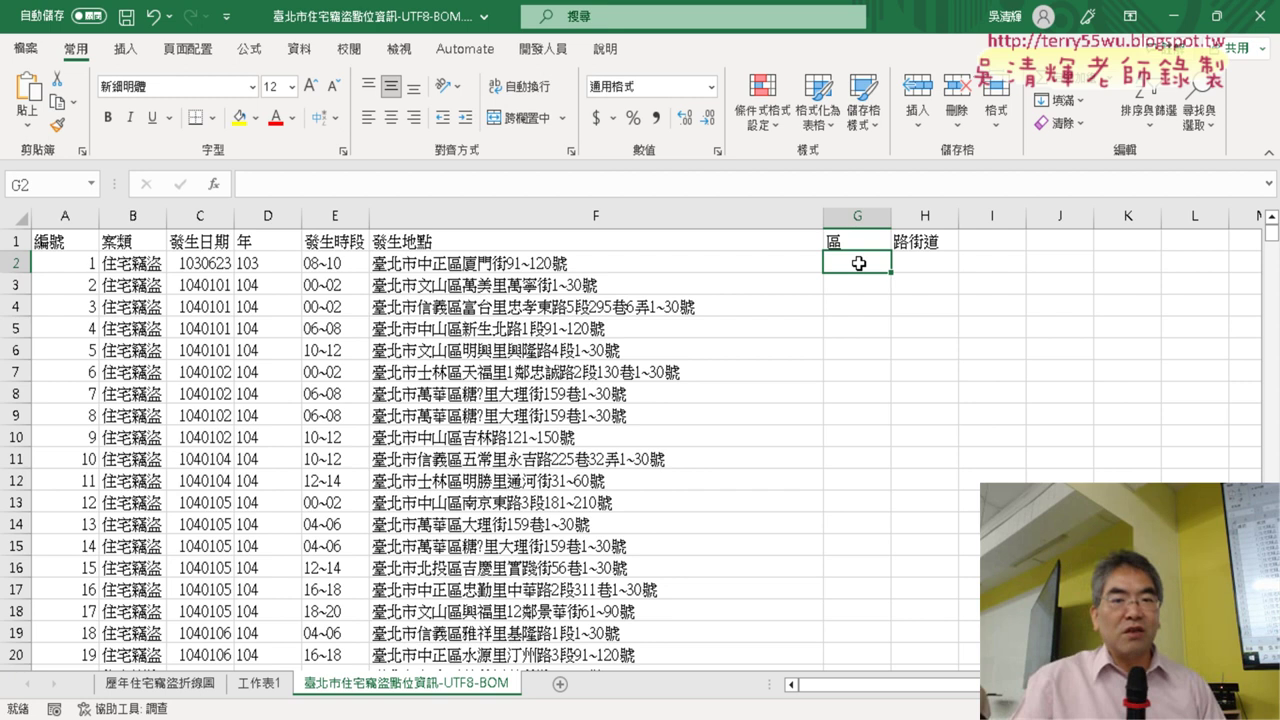
Step: Select cell H2 under the 路街道 column
left_click(918, 264)
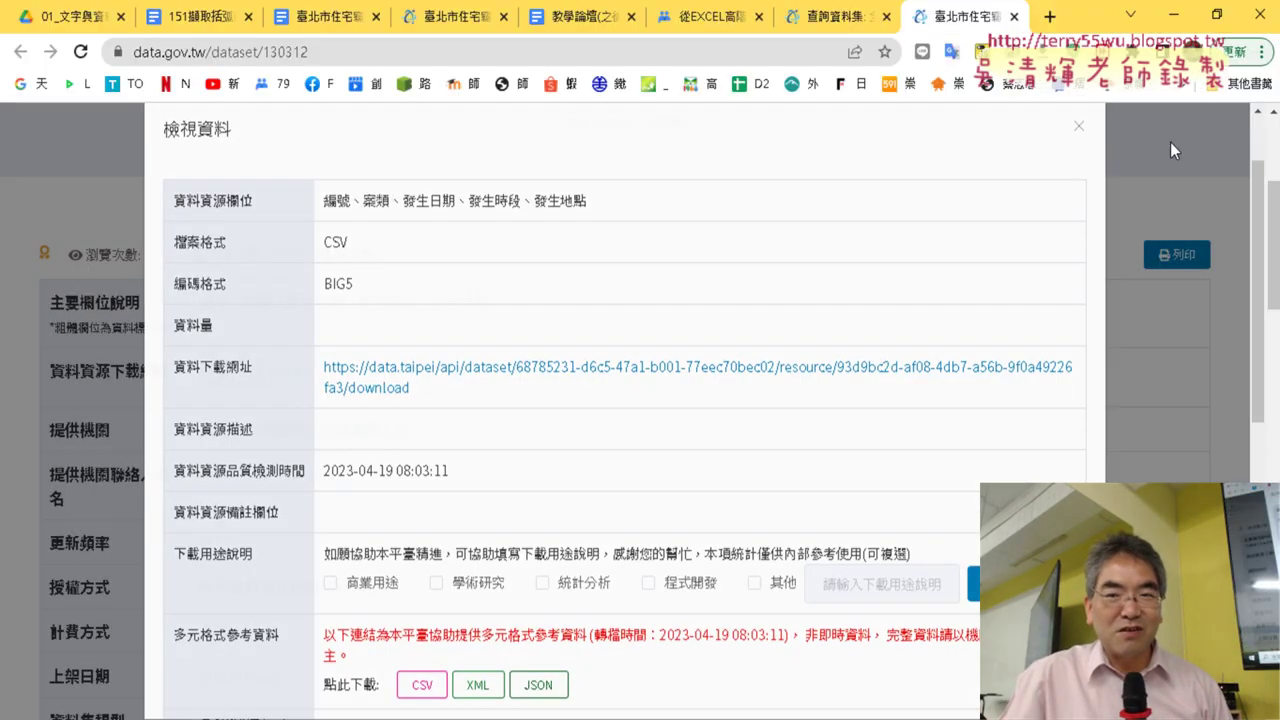
Step: Close the 檢視資料 details window and scroll to the related datasets, highlighting the first name
left_click(1172, 150)
scroll(884, 397, "down", 5)
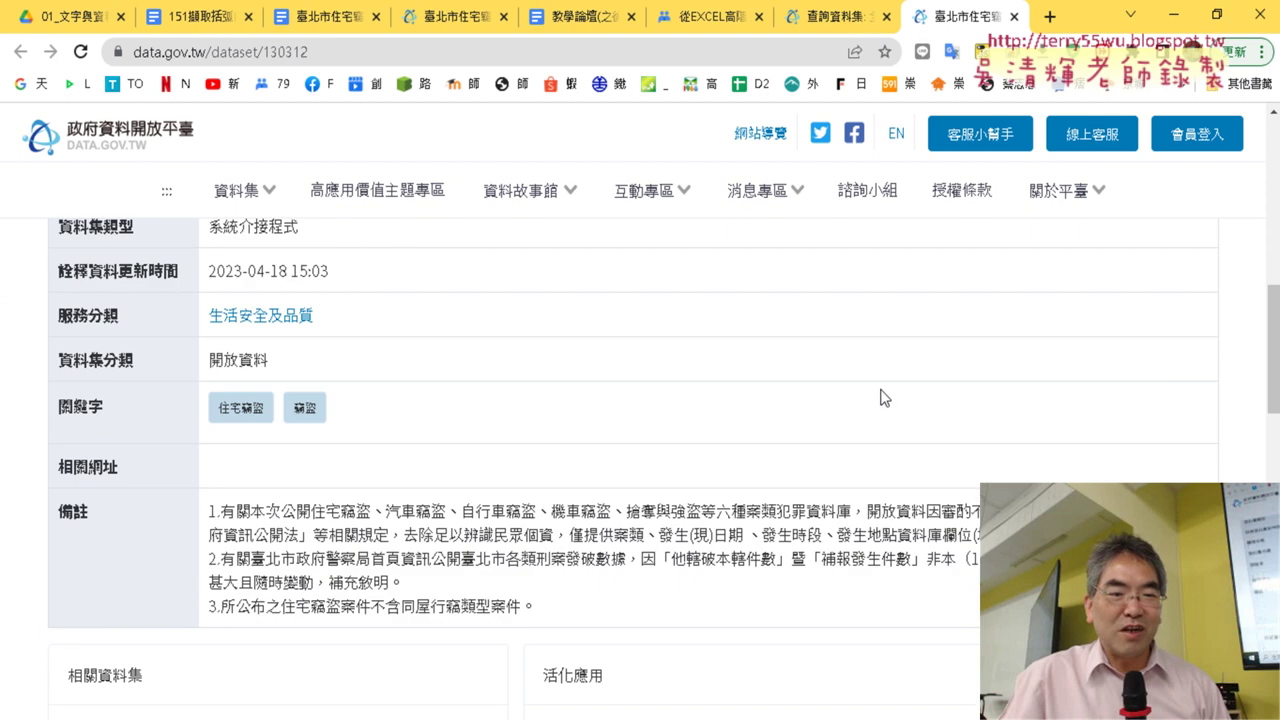
scroll(884, 397, "down", 4)
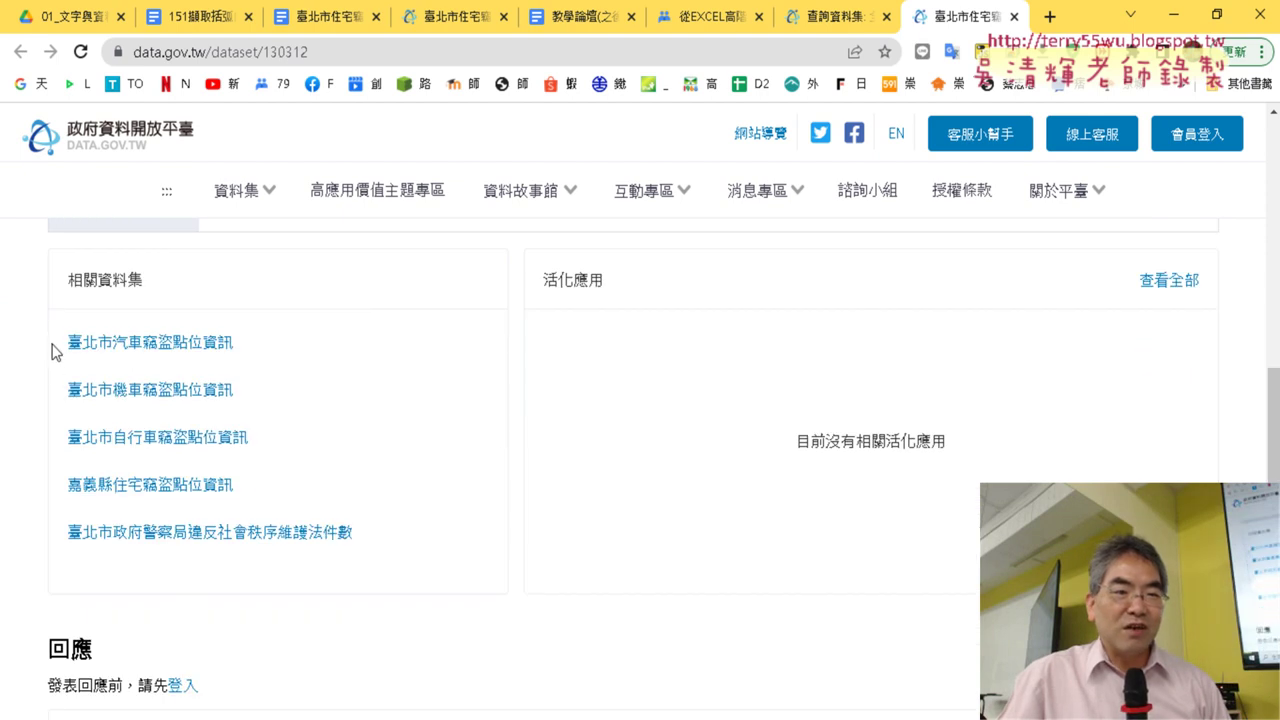
left_click_drag(55, 351, 234, 344)
scroll(416, 376, "up", 10)
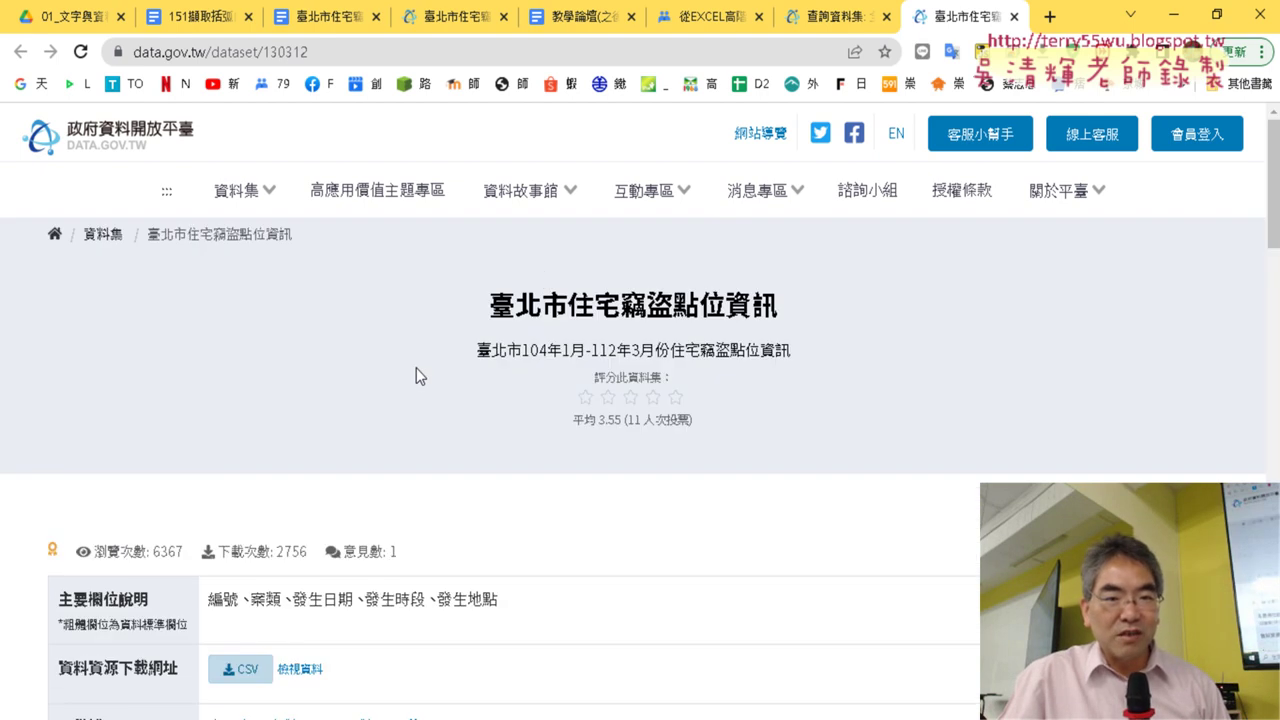
left_click_drag(489, 300, 755, 290)
Step: Open the related 臺北市汽車竊盜點位資訊 dataset page
scroll(133, 450, "down", 2)
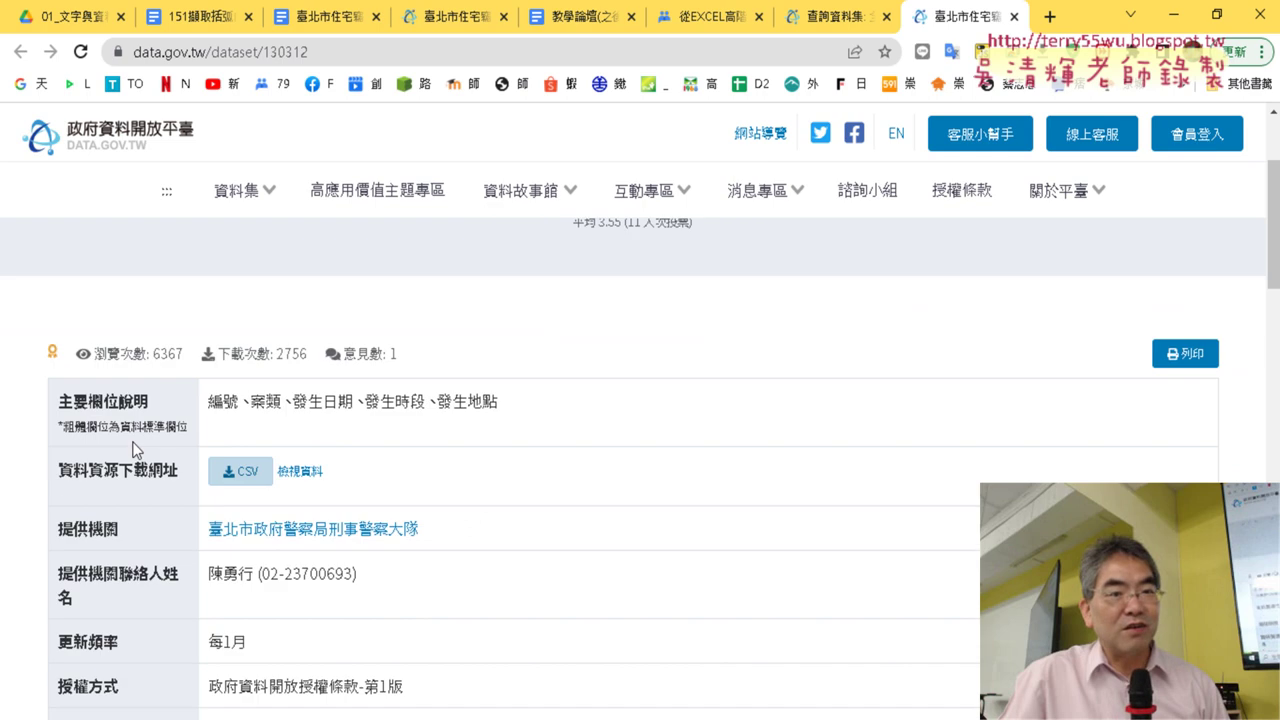
scroll(133, 450, "down", 4)
scroll(133, 450, "down", 6)
scroll(130, 449, "down", 2)
scroll(110, 420, "up", 1)
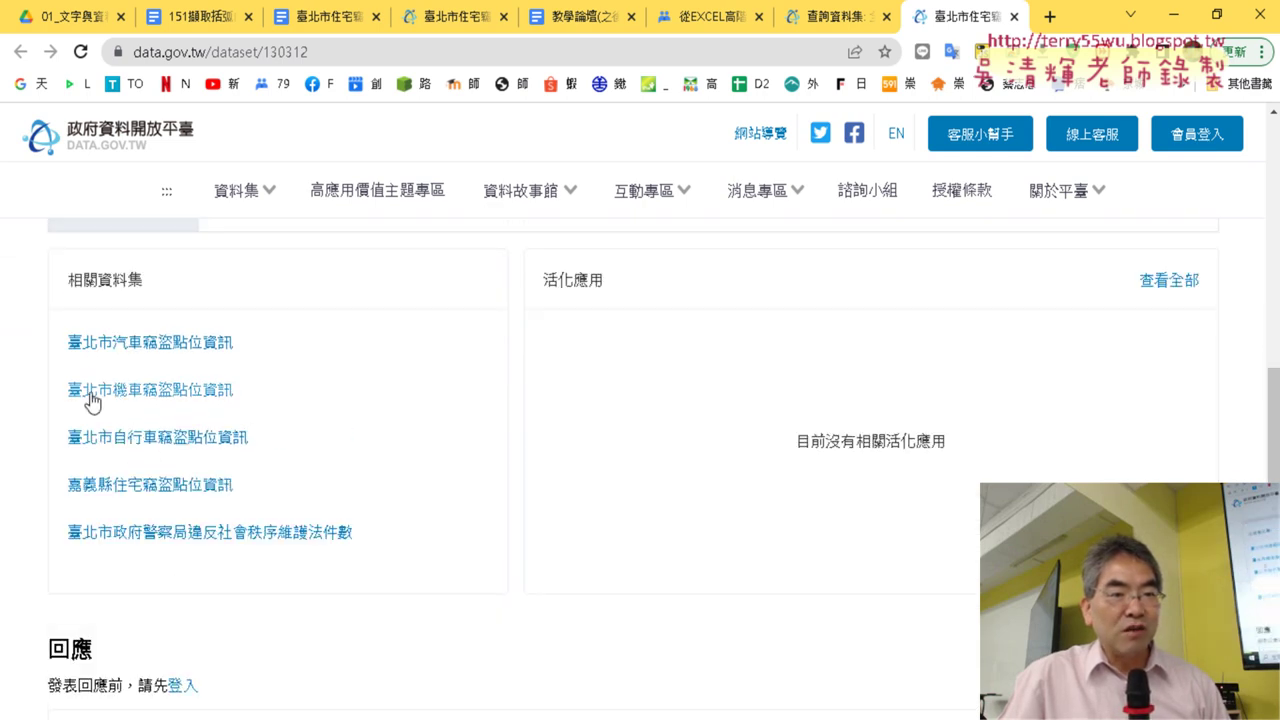
left_click_drag(58, 345, 236, 343)
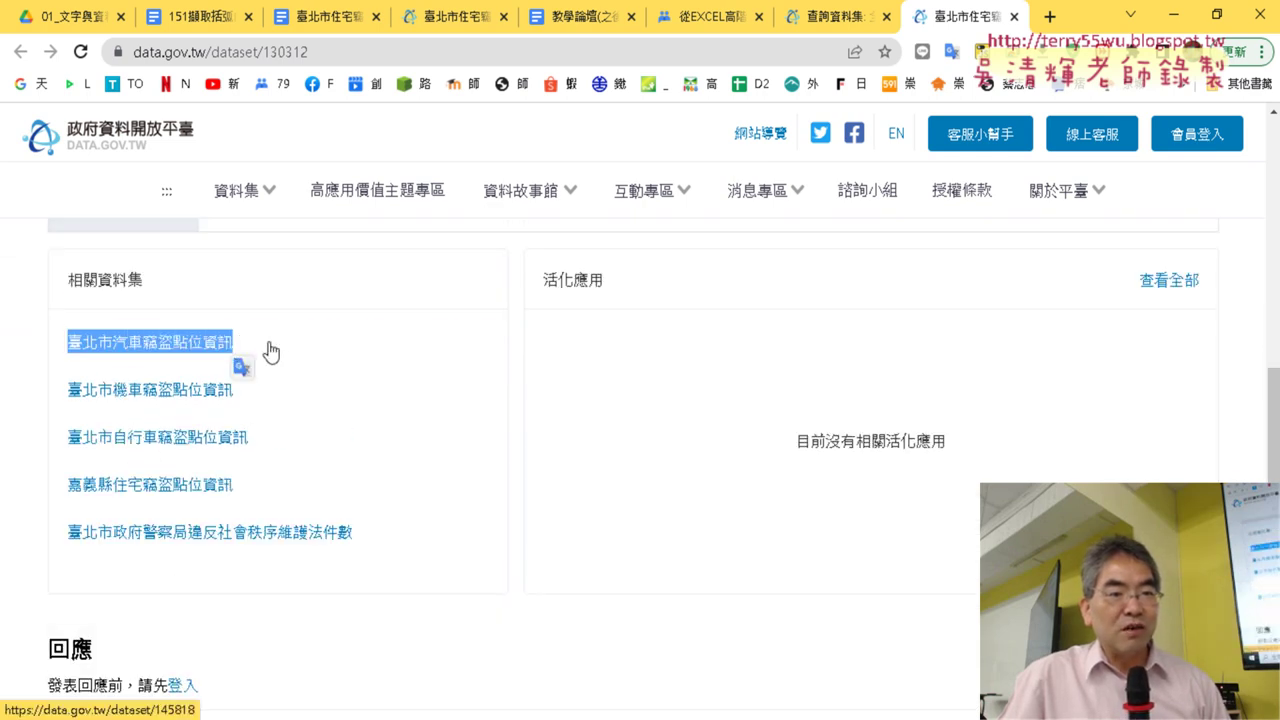
left_click(268, 343)
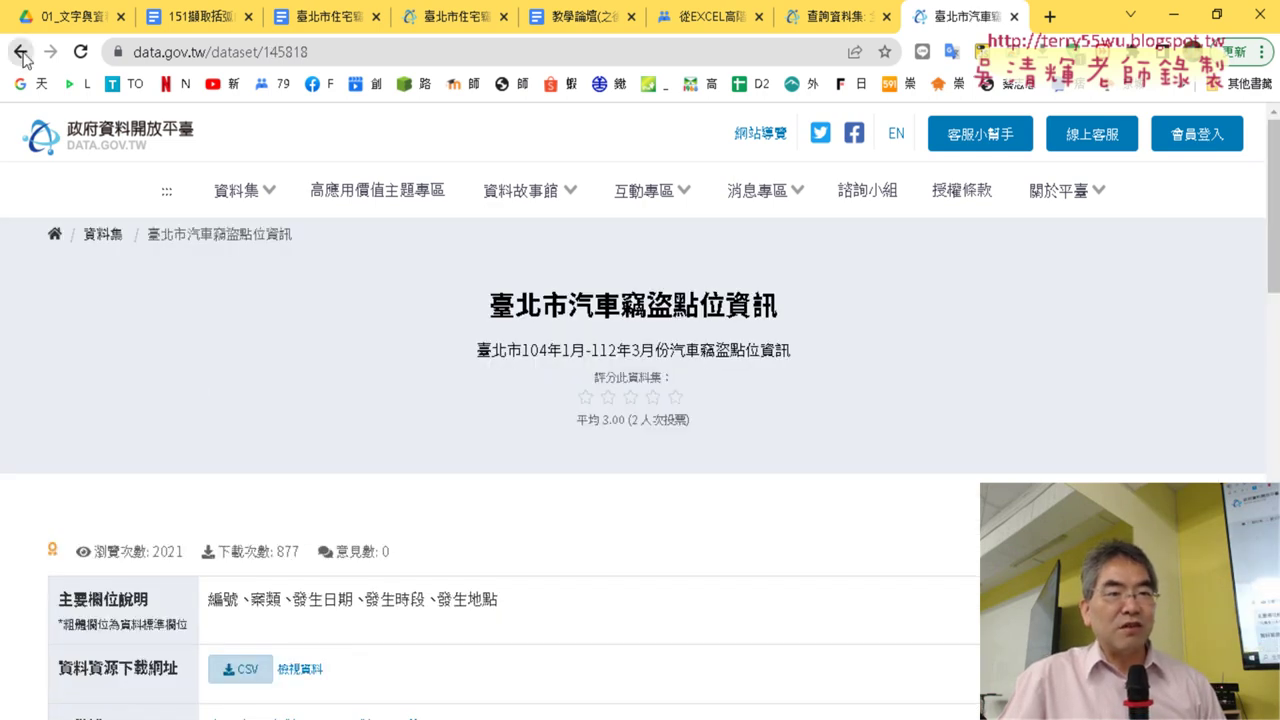
Step: Return to the burglary dataset, reopen 臺北市汽車竊盜點位資訊, and highlight 臺北市 in its title
left_click(21, 52)
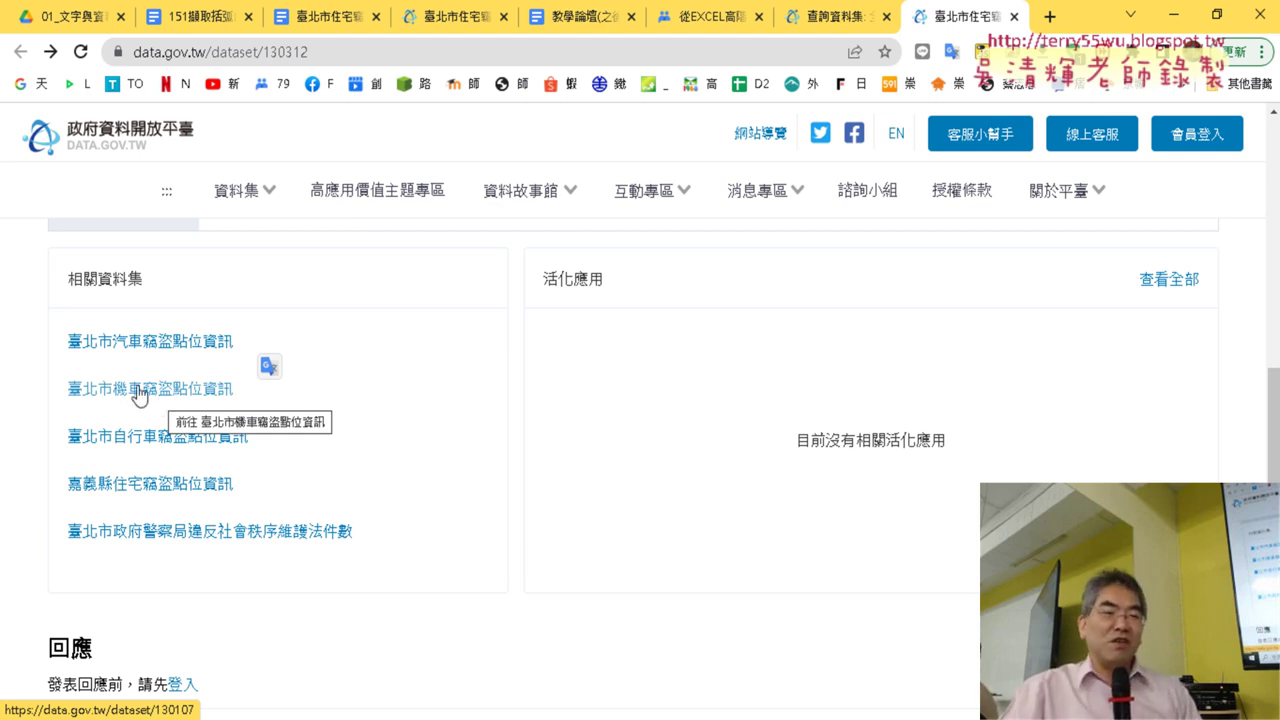
mouse_move(54, 447)
left_mouse_down()
mouse_move(246, 436)
mouse_move(243, 452)
left_mouse_up()
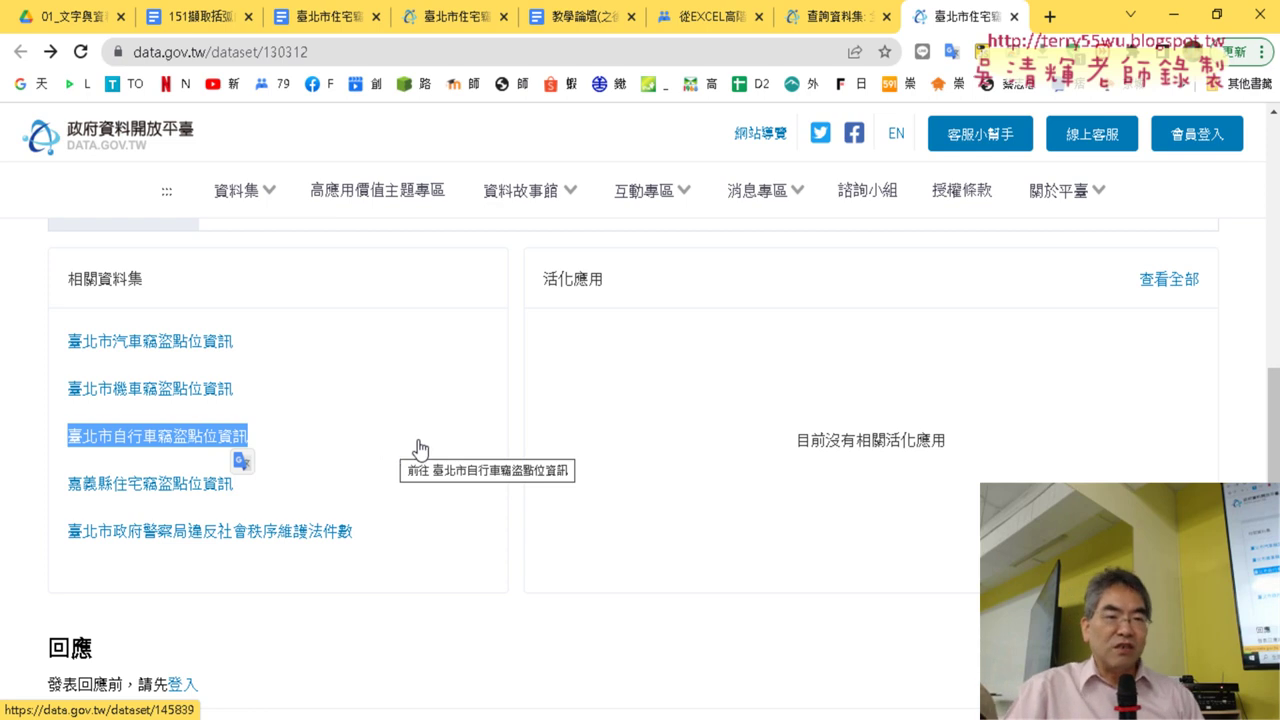
left_click(198, 347)
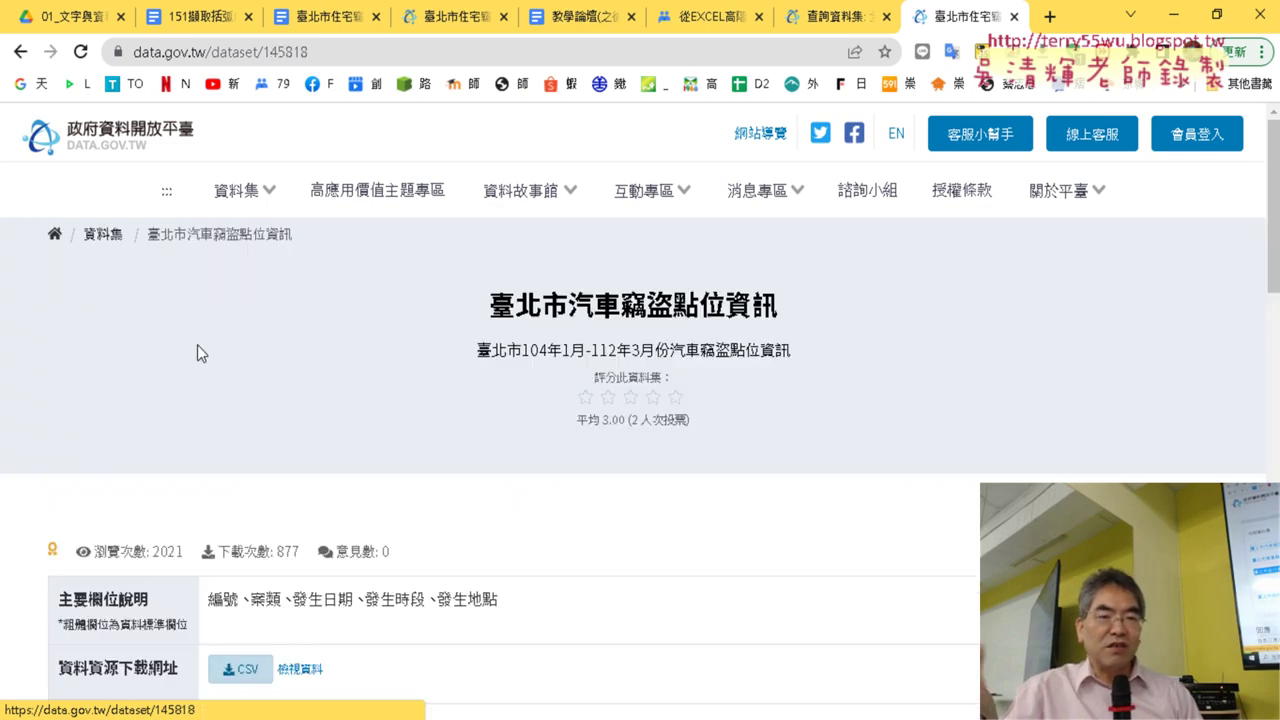
double_click(496, 300)
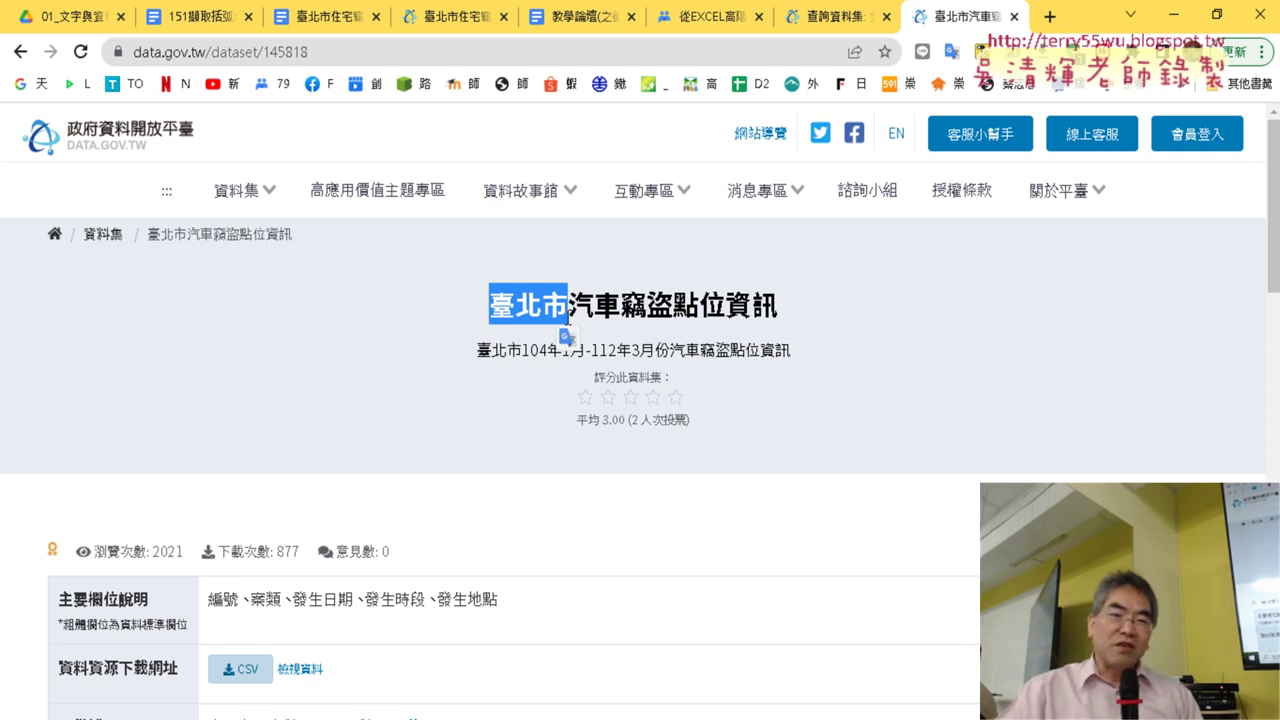
Step: Back in Excel, view the 歷年住宅竊盜折線圖 chart sheet
key("alt+Tab")
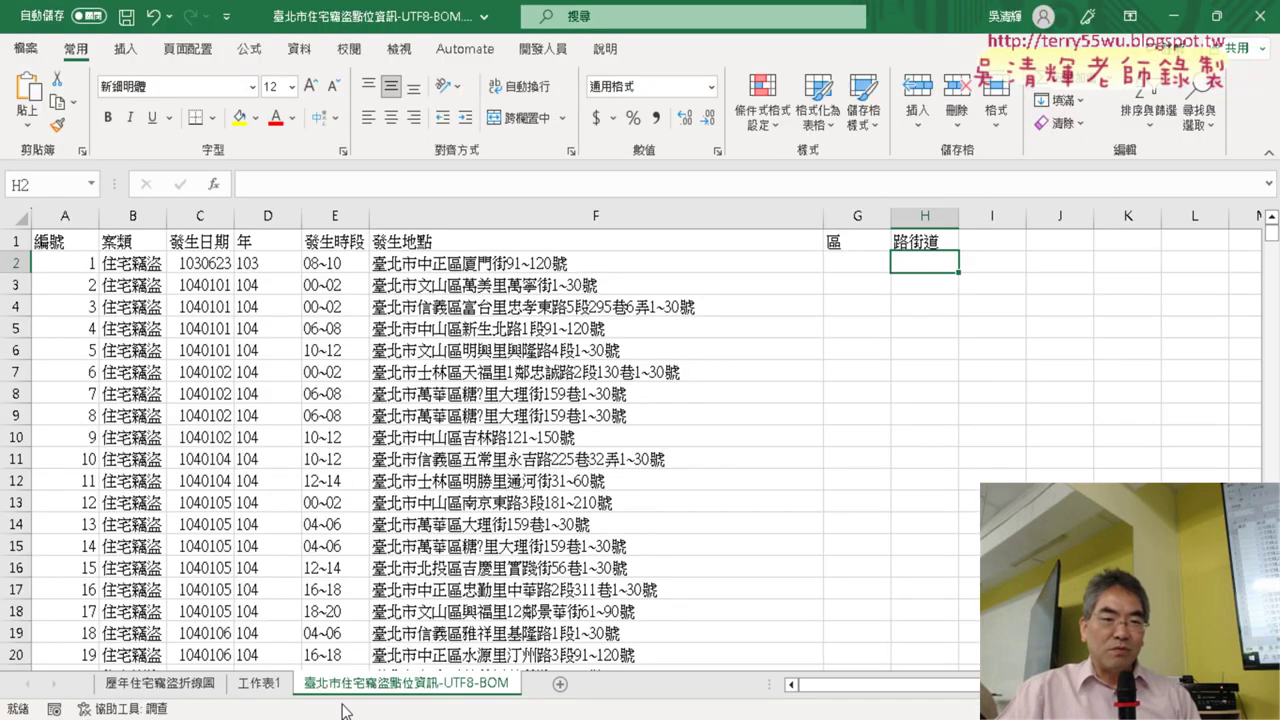
left_click(160, 684)
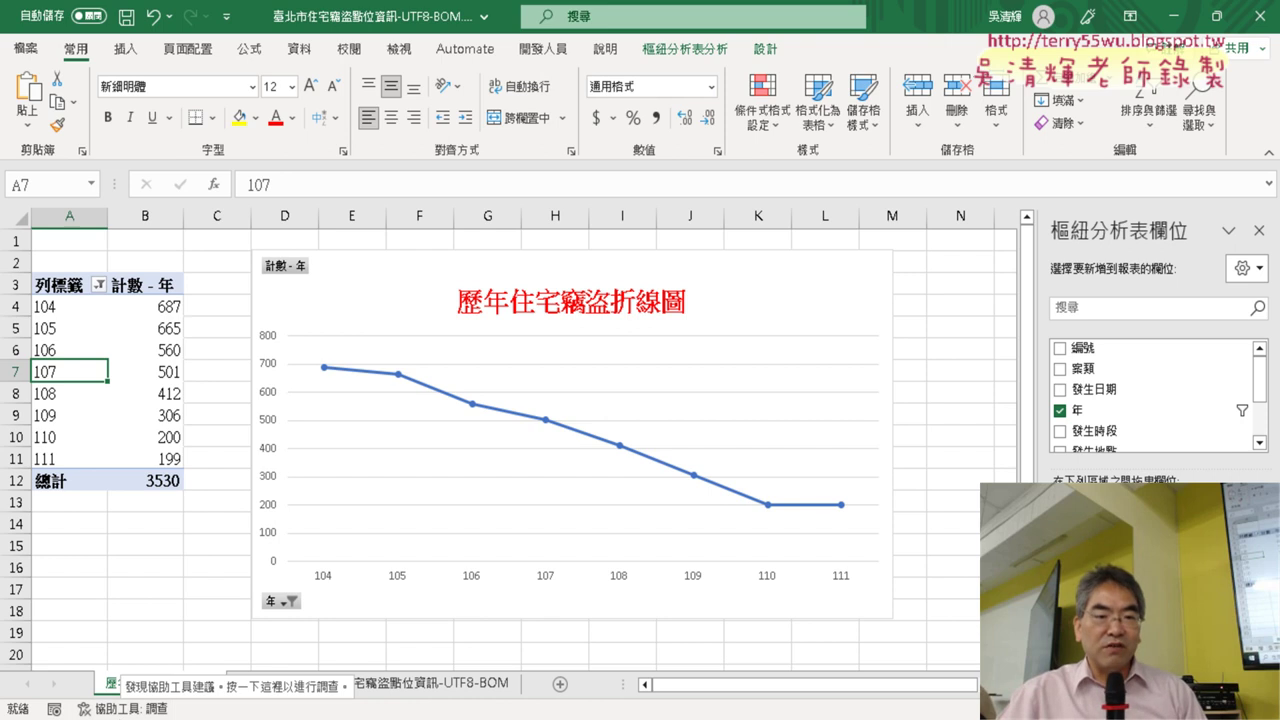
left_click(181, 615)
Step: Delete the 工作表1 sheet with its pivot table and chart
left_click(259, 683)
right_click(259, 683)
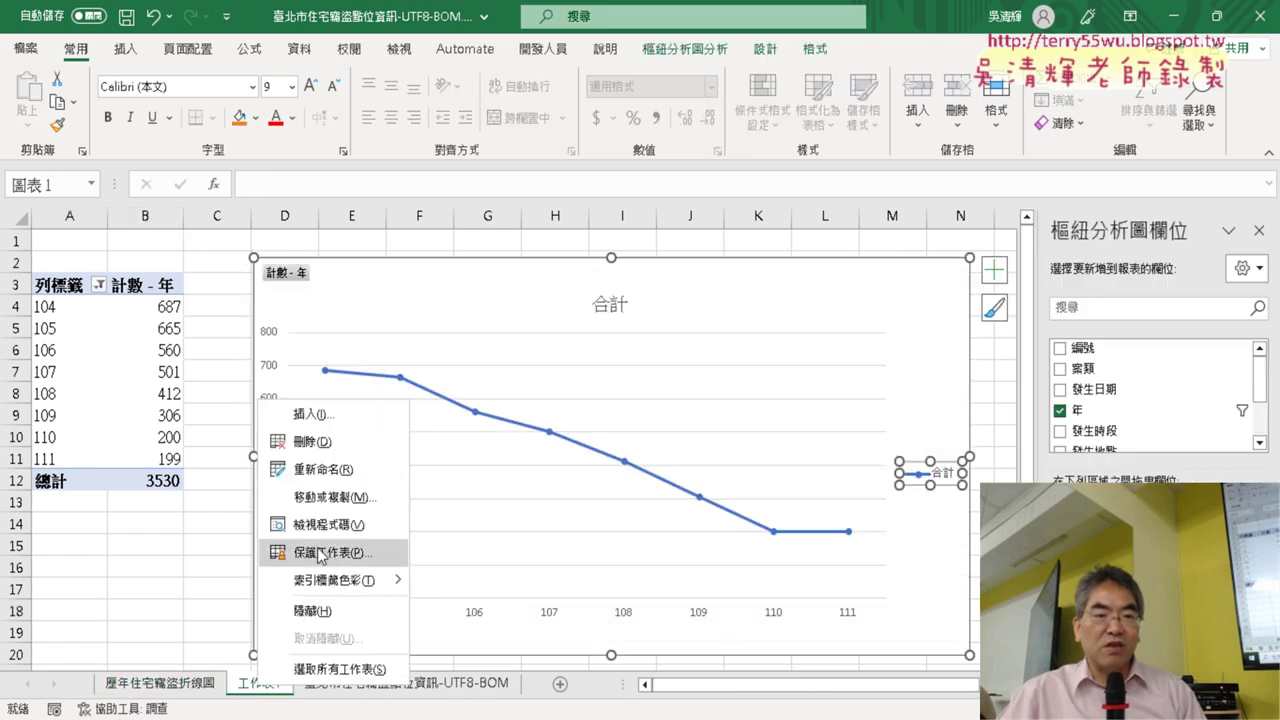
left_click(333, 440)
Step: Confirm removing 工作表1, then select the entire 區 column G
left_click(604, 427)
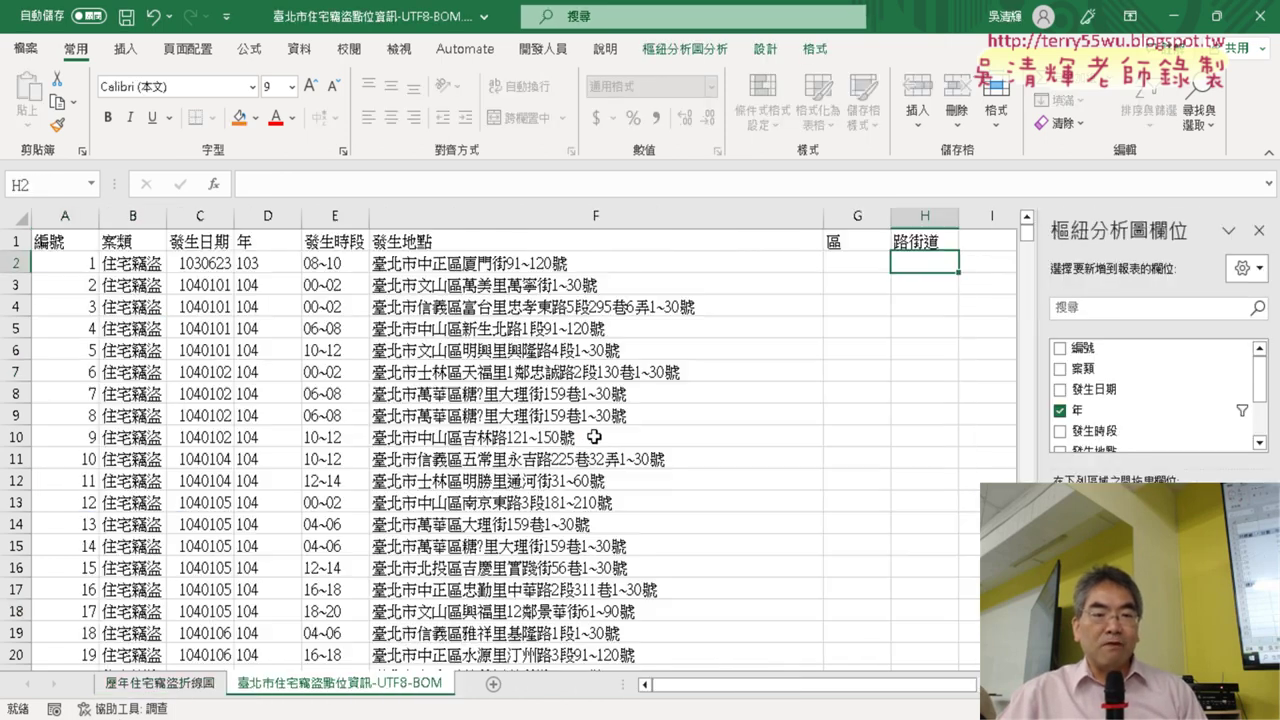
left_click(848, 216)
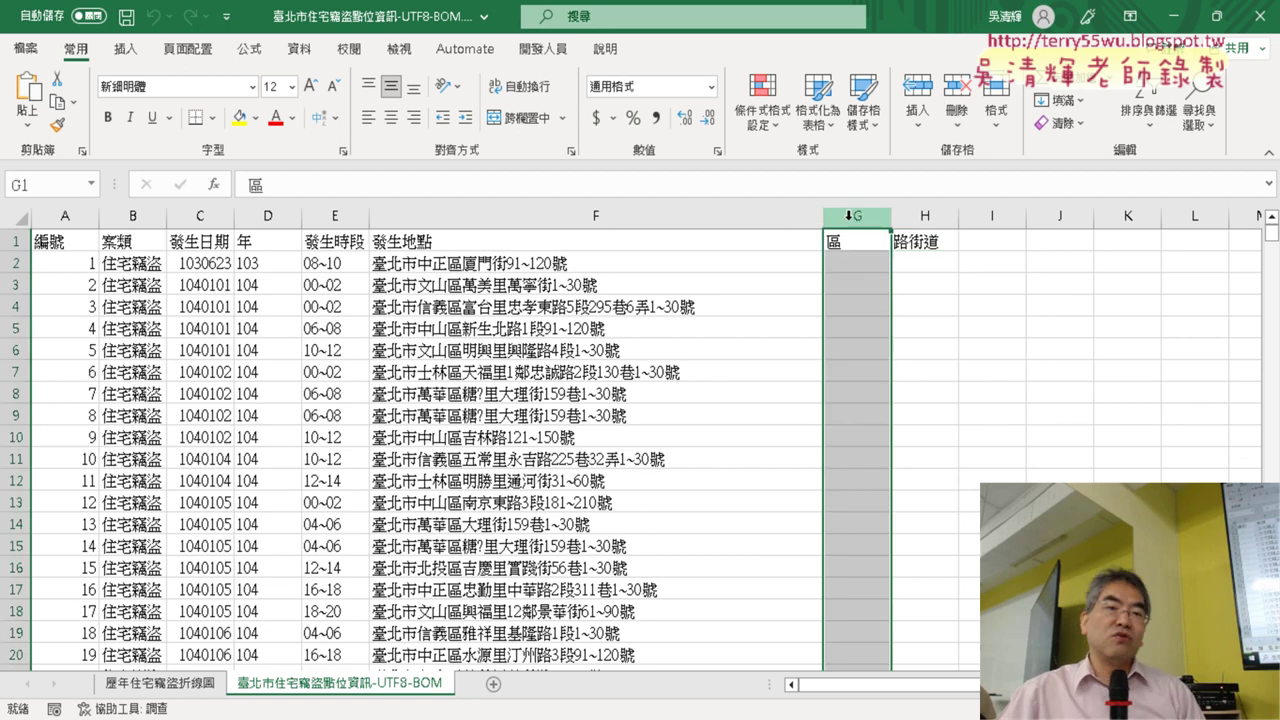